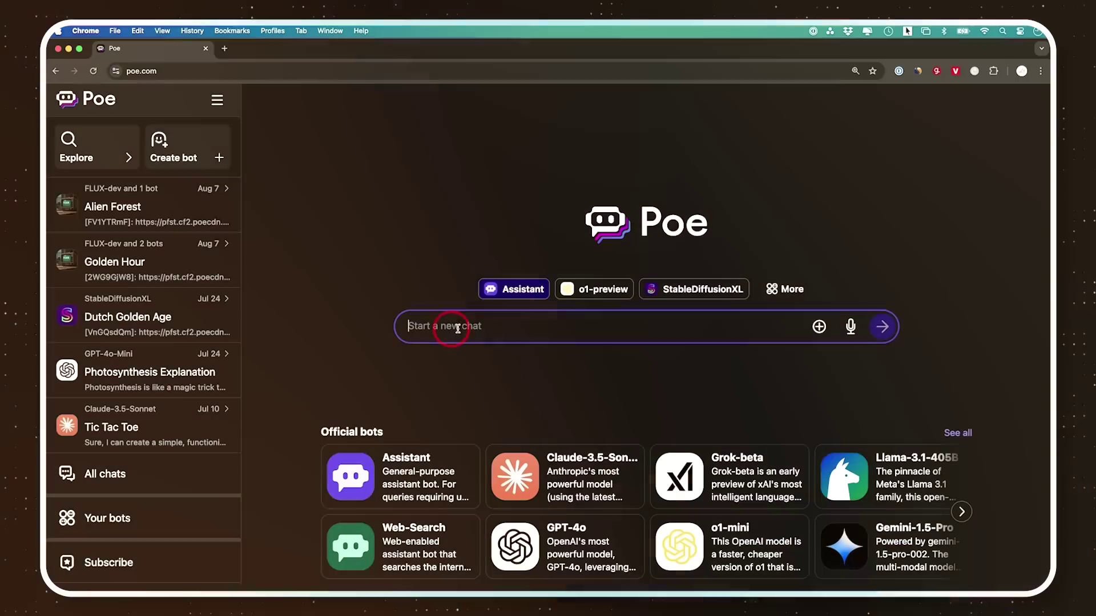
Step: Ask Poe's Assistant 'what is generative ai' in a new chat
text(what)
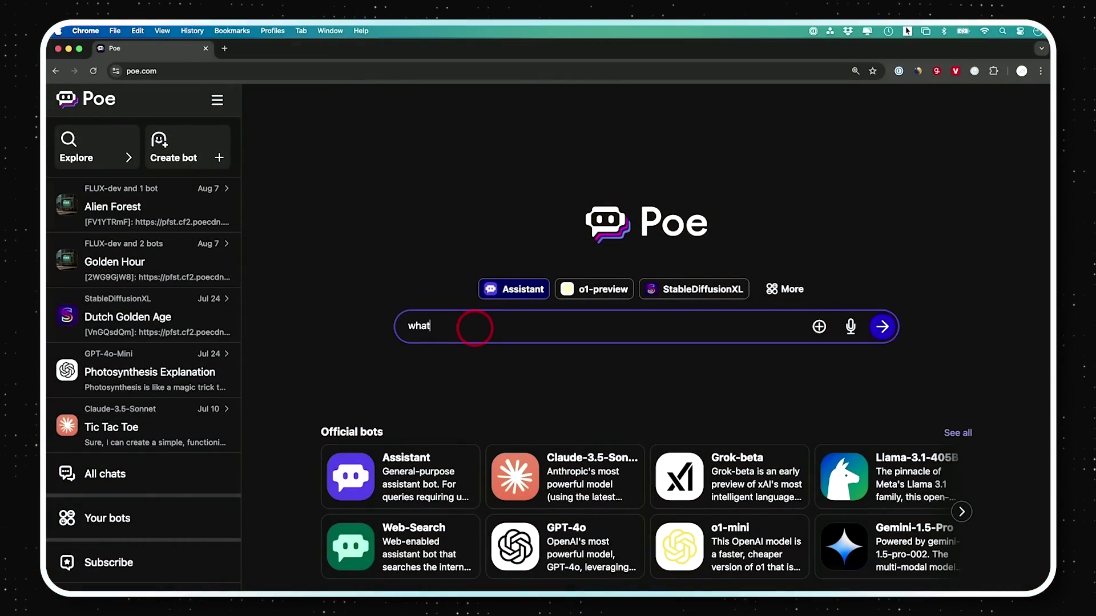
text( is generative ai)
key(Return)
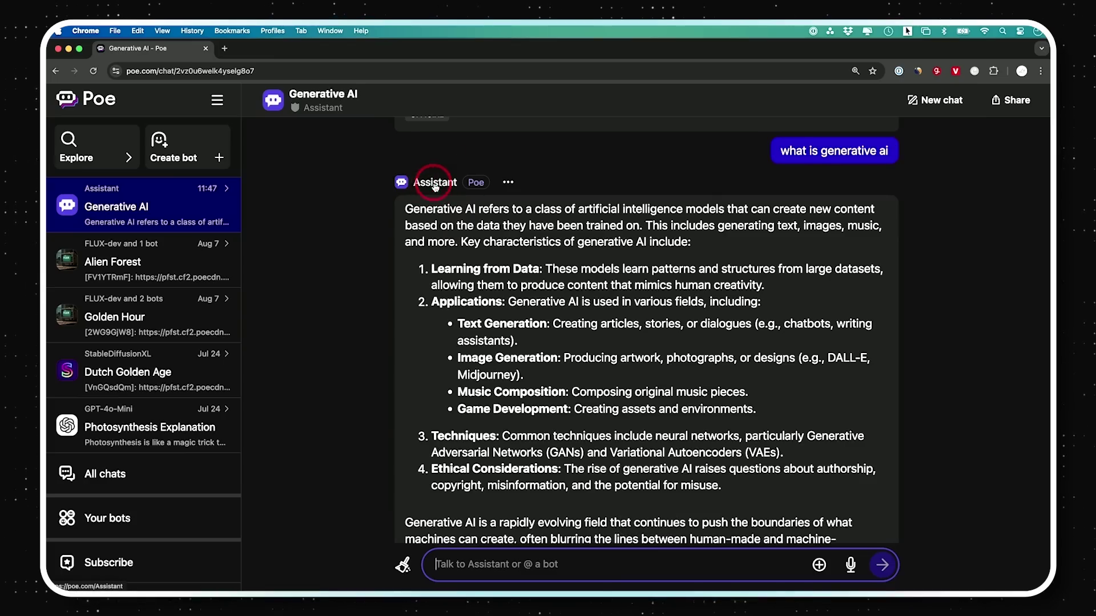
Step: Browse the Official bots list on Poe's Explore page
click(90, 150)
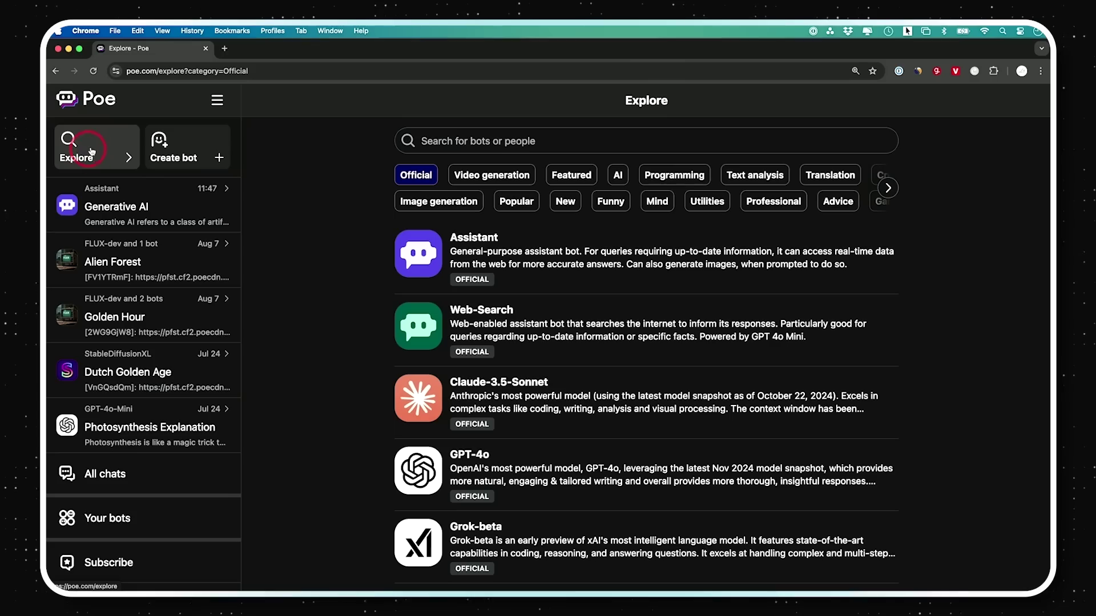
click(530, 254)
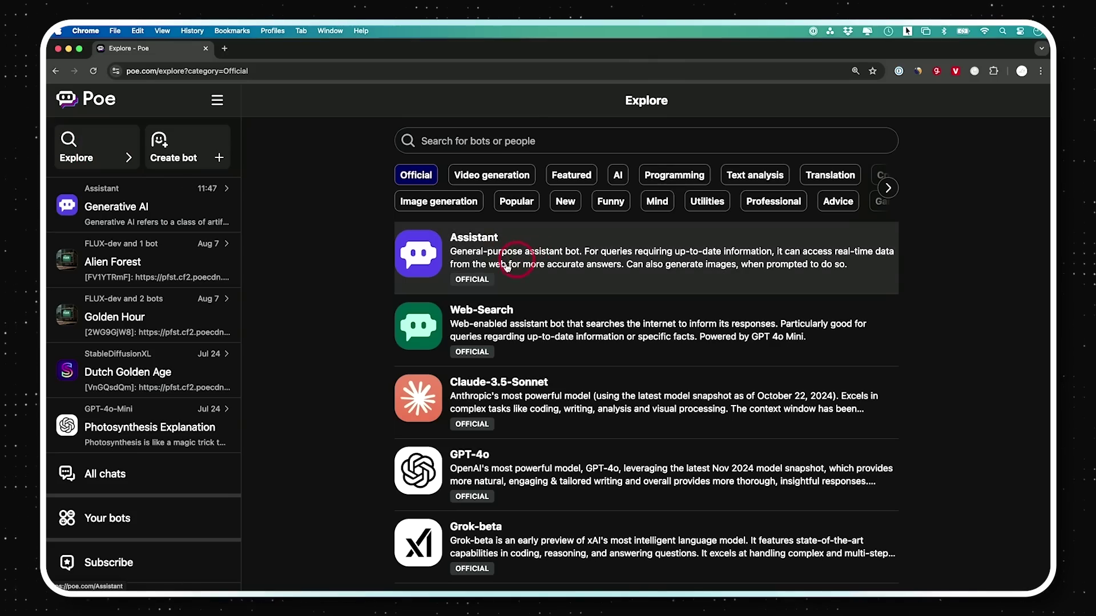
scroll(565, 281, down, 1)
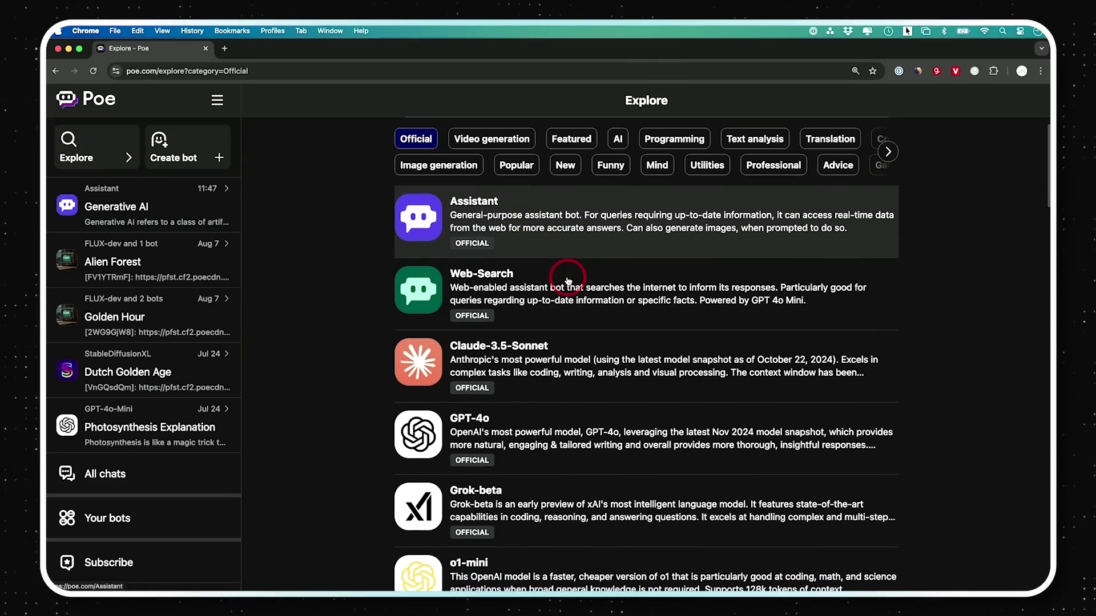
scroll(491, 289, down, 1)
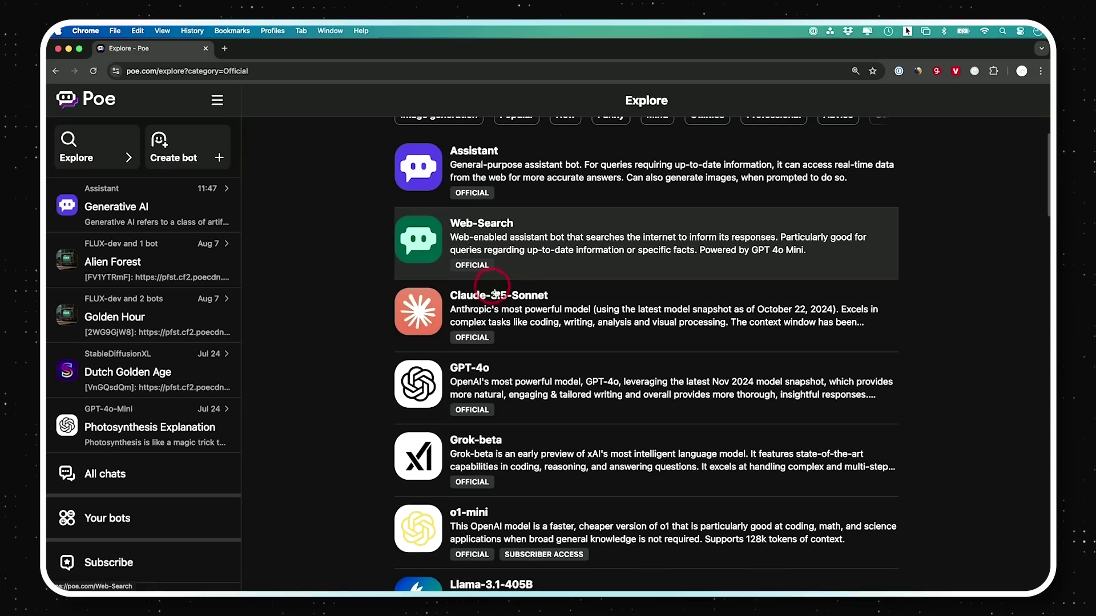
scroll(454, 303, down, 2)
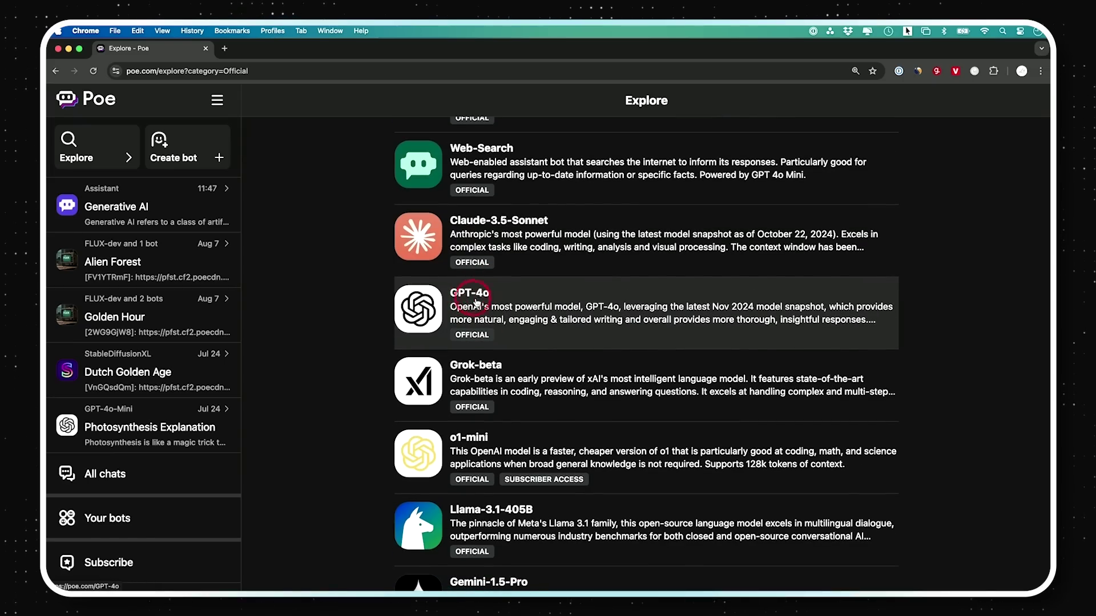
scroll(481, 309, down, 2)
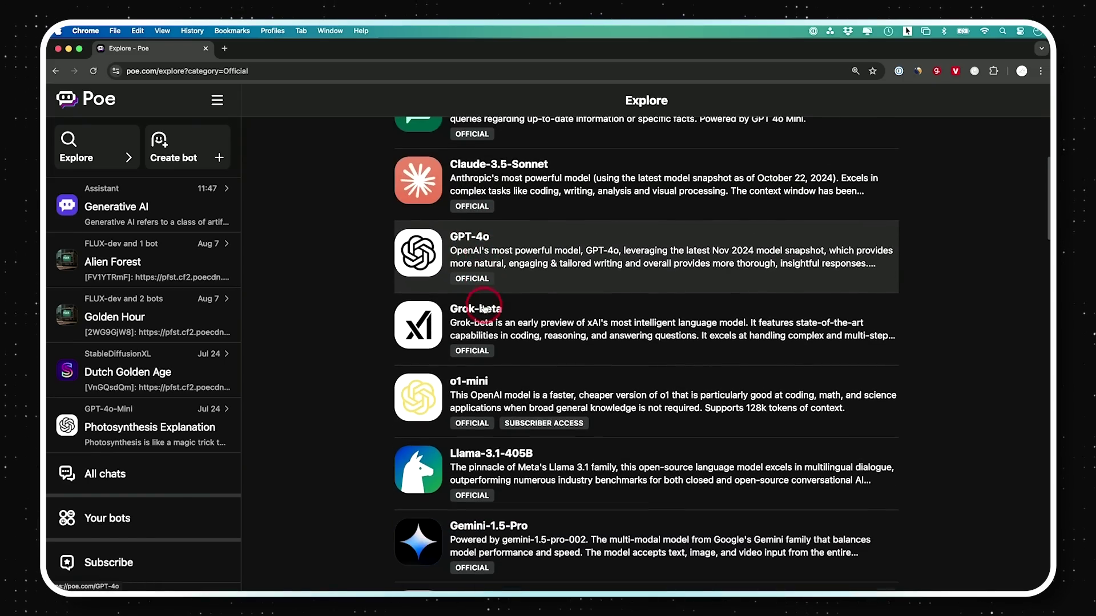
scroll(452, 370, down, 1)
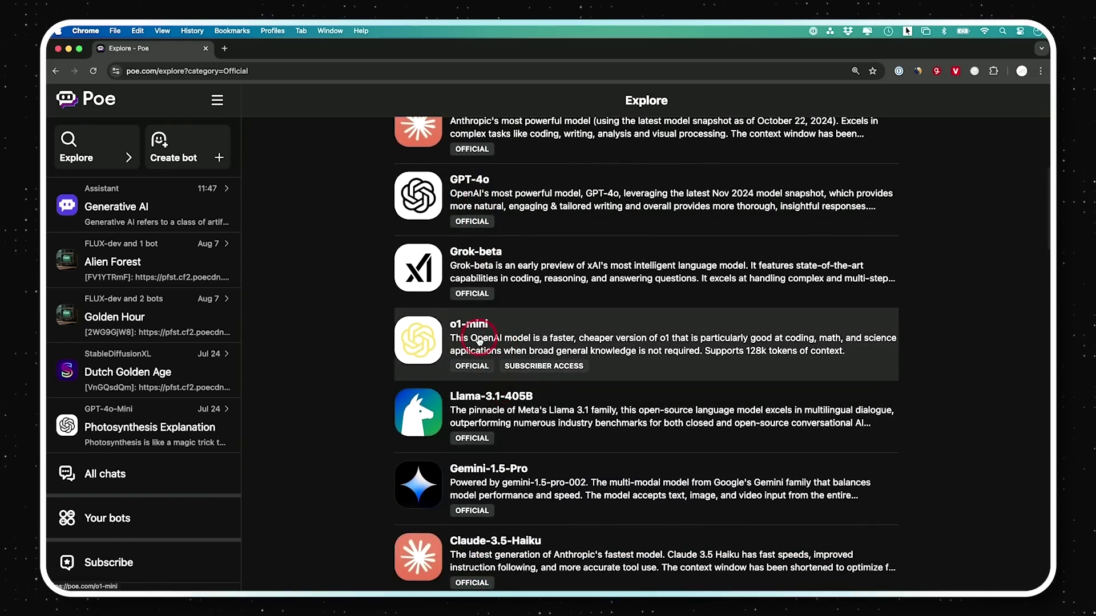
scroll(479, 341, down, 5)
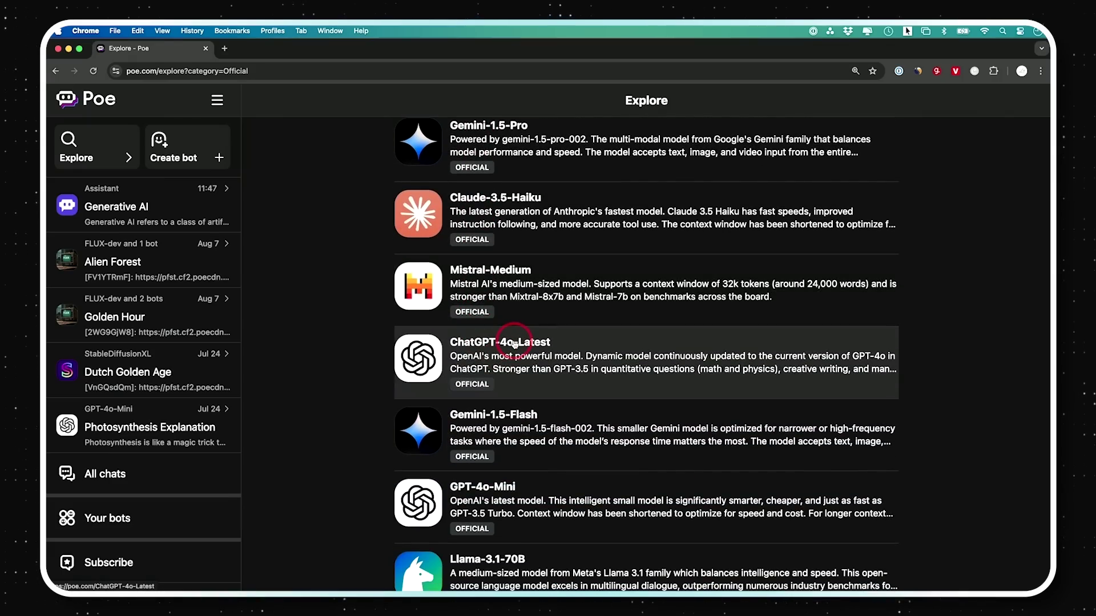
scroll(514, 344, down, 1)
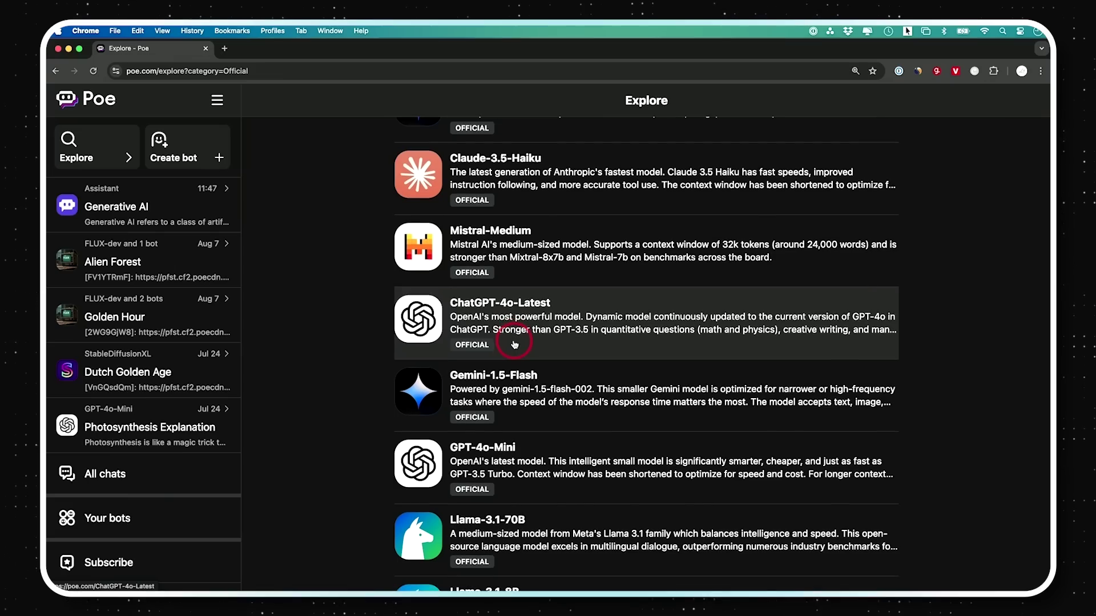
Step: Preview a ChatGPT-4o-Latest chat, then return to the Explore bot list
click(492, 316)
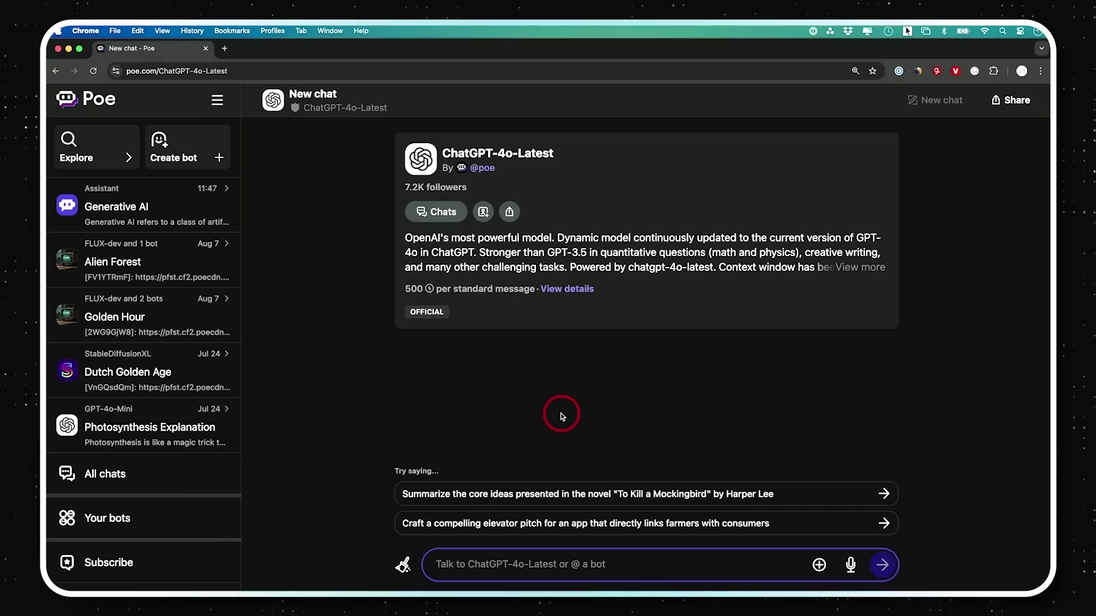
click(67, 137)
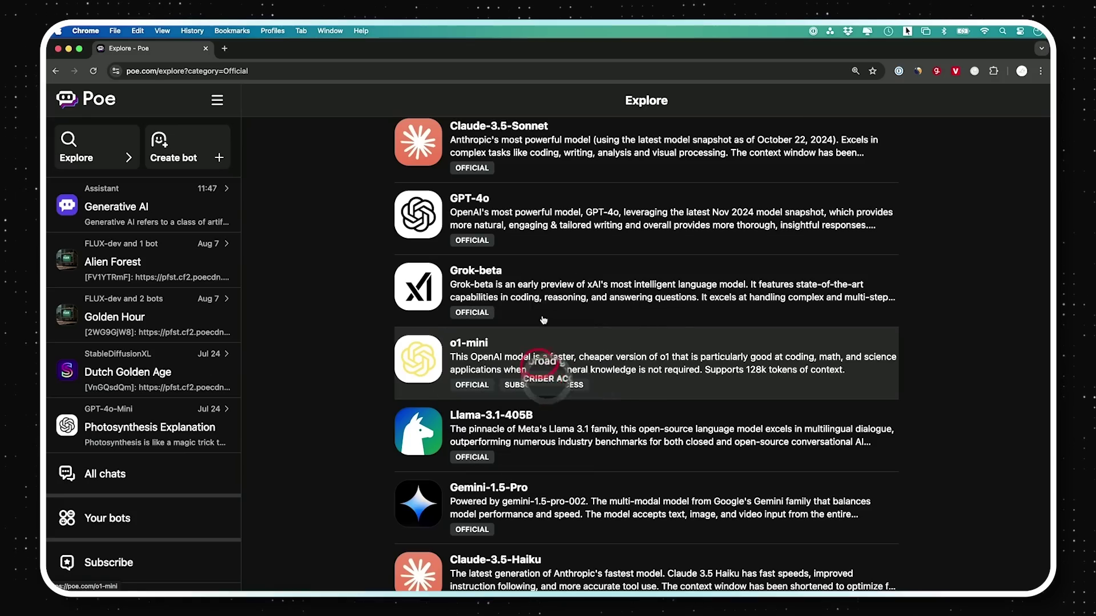
click(542, 303)
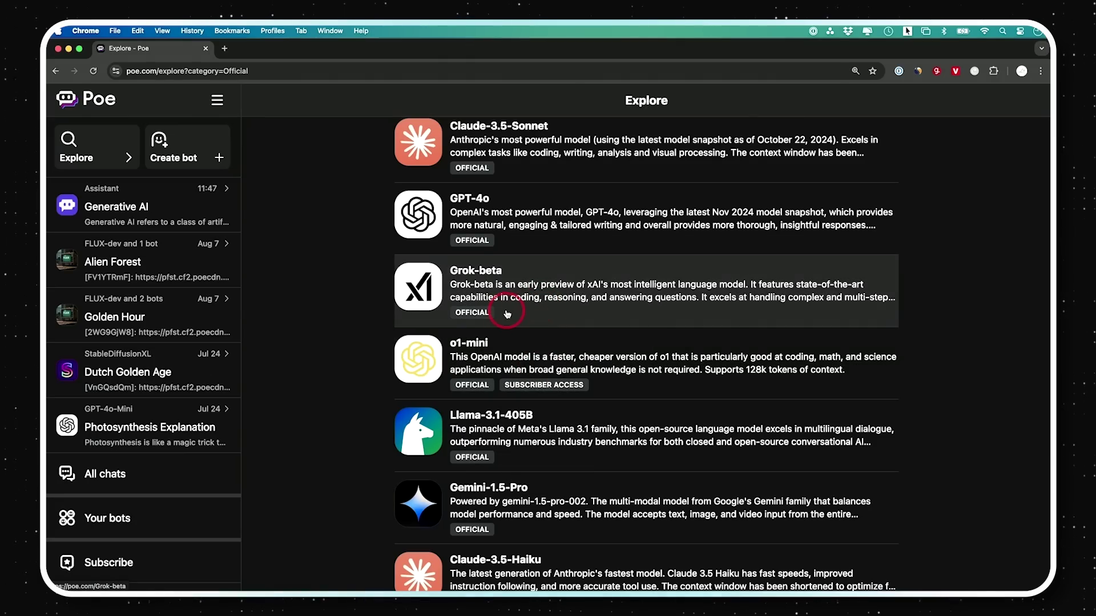
scroll(507, 313, up, 5)
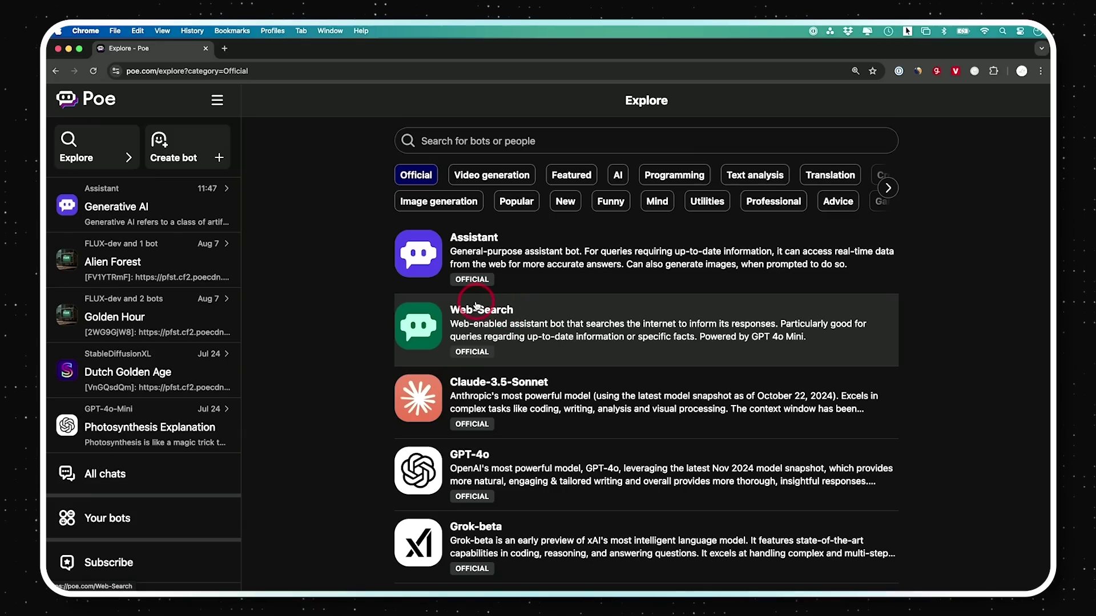
Step: Filter to Image generation bots, then go to the Create a bot page
click(429, 203)
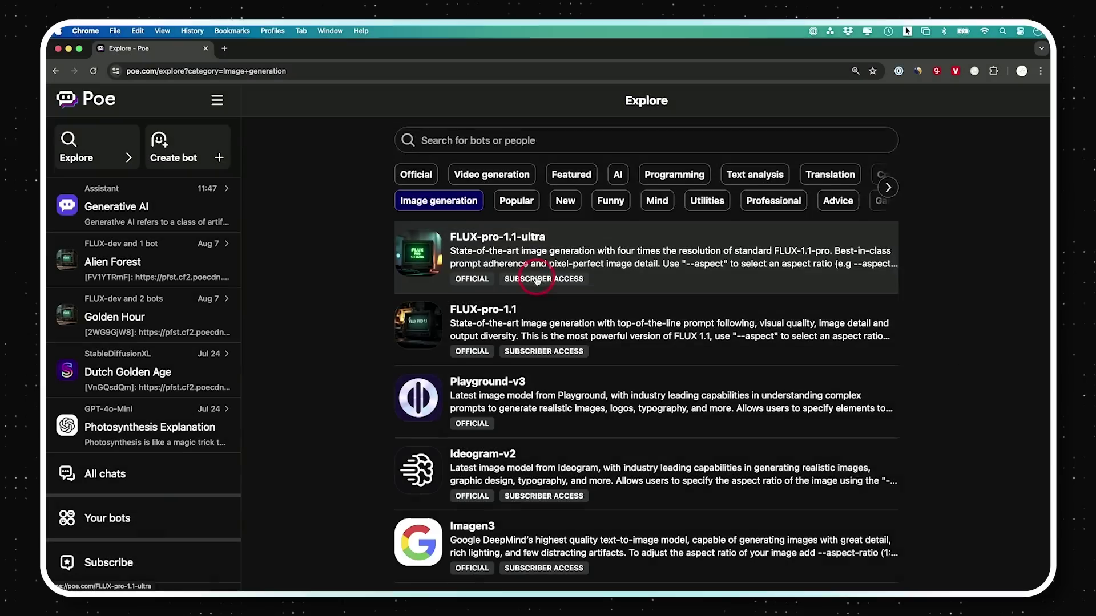
scroll(533, 286, down, 2)
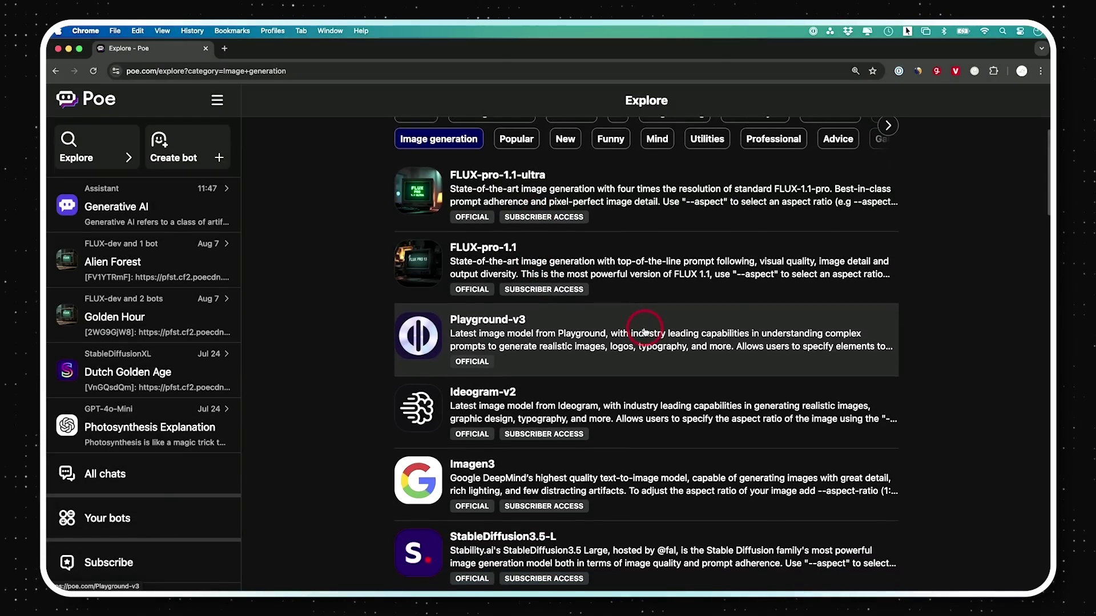
scroll(644, 333, down, 10)
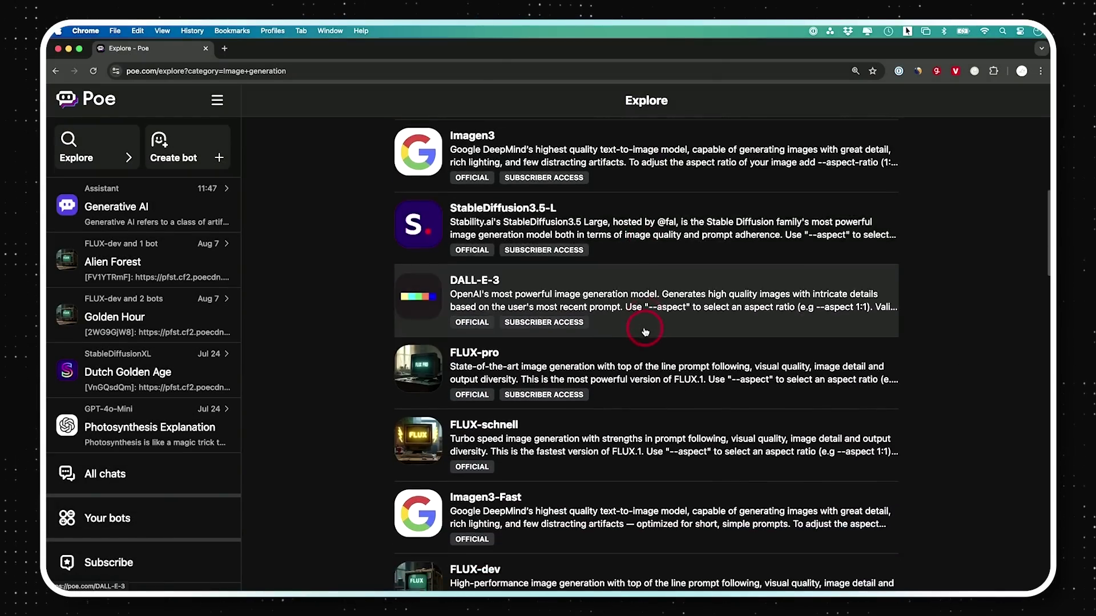
scroll(644, 332, down, 2)
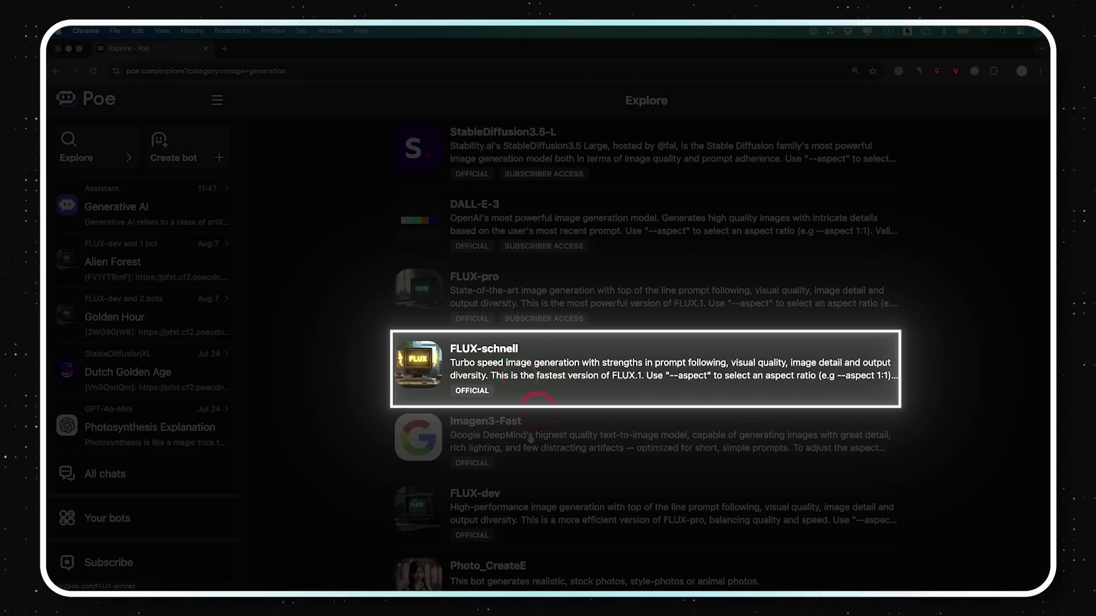
scroll(530, 435, up, 10)
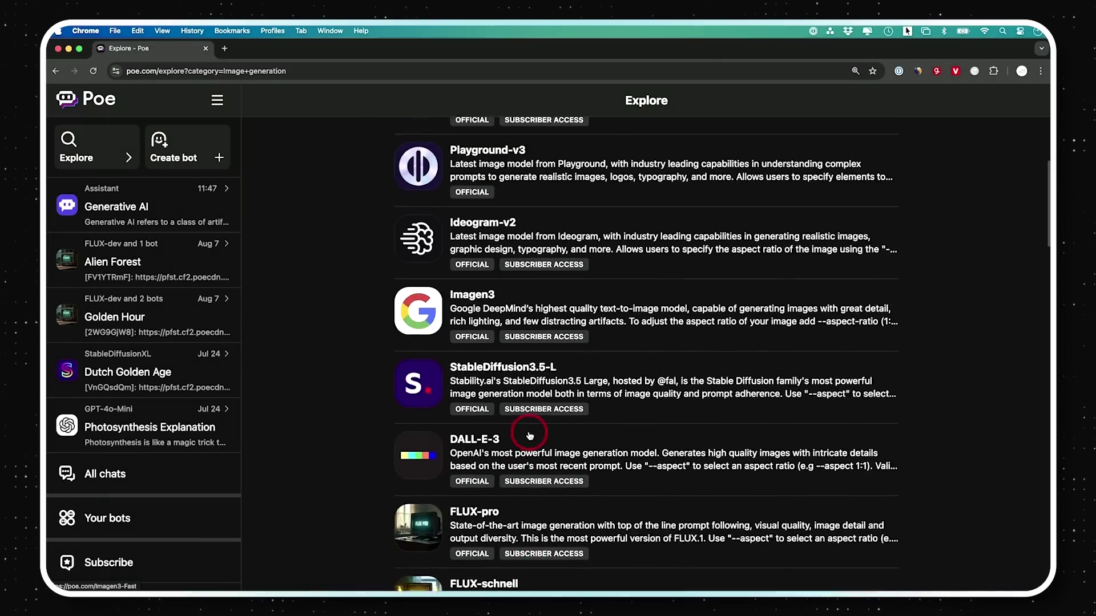
click(173, 157)
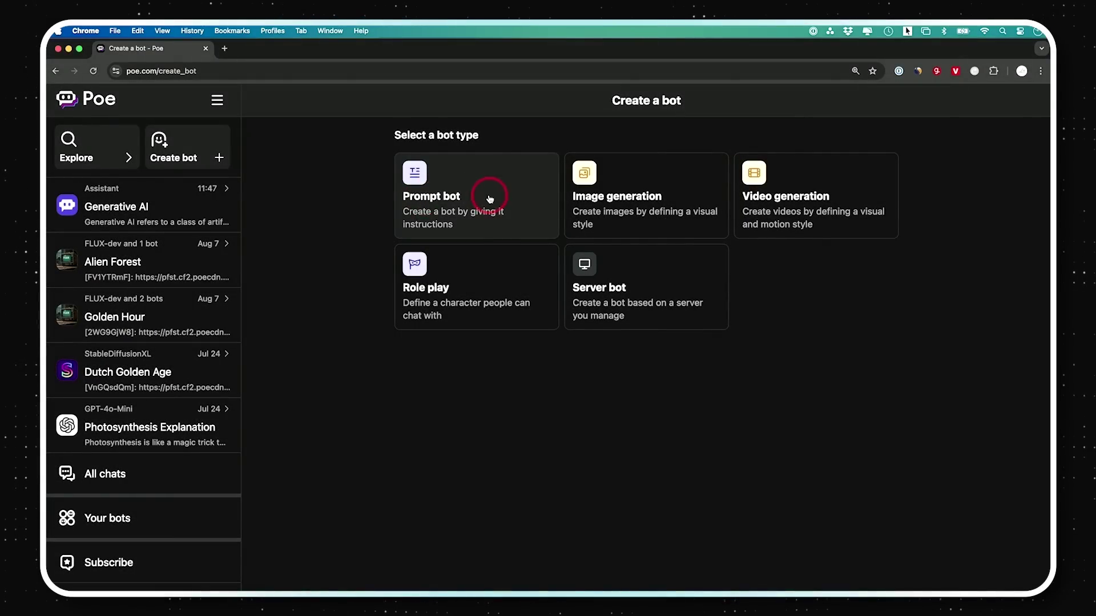
Step: Choose Prompt bot as the bot type, keeping Claude-3-Haiku as base bot
click(490, 199)
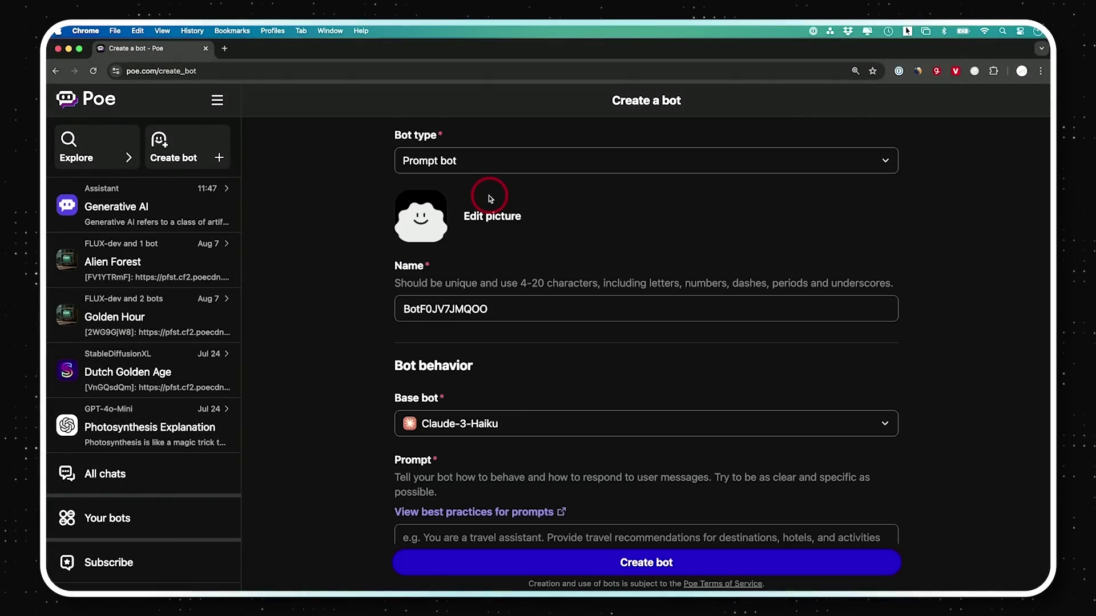
scroll(550, 251, down, 5)
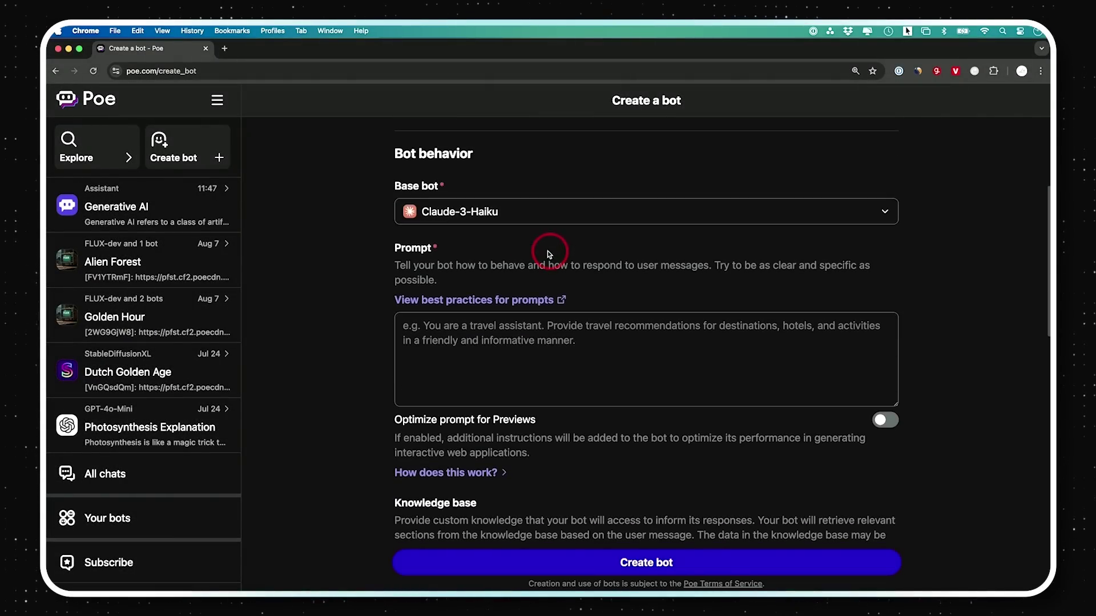
click(439, 220)
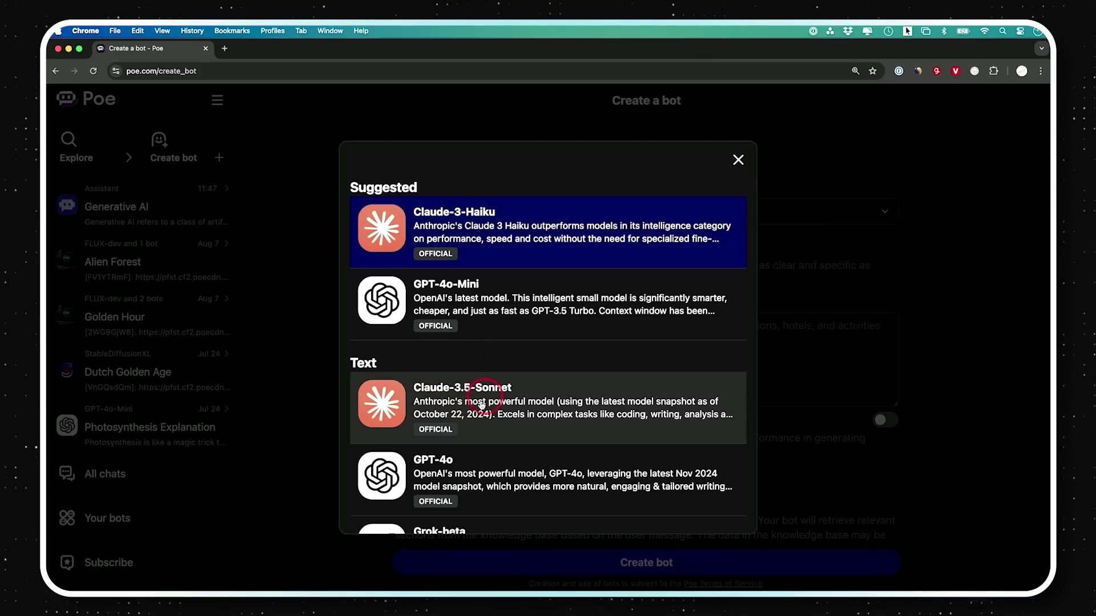
click(737, 162)
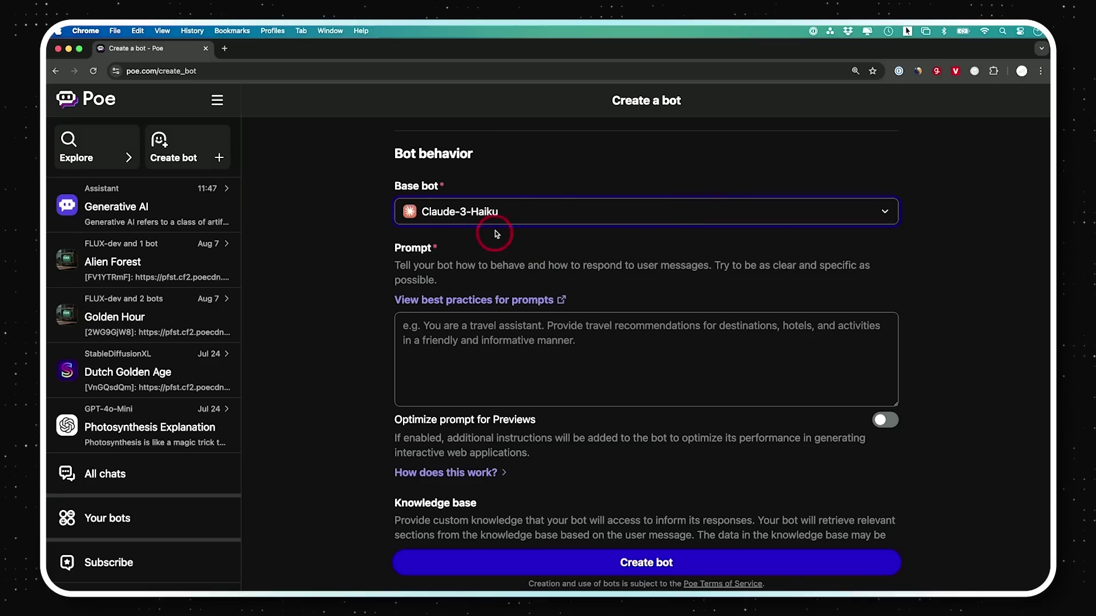
Step: Scroll through the prompt bot form, submit Create bot, and return to Explore
scroll(489, 262, down, 2)
click(456, 287)
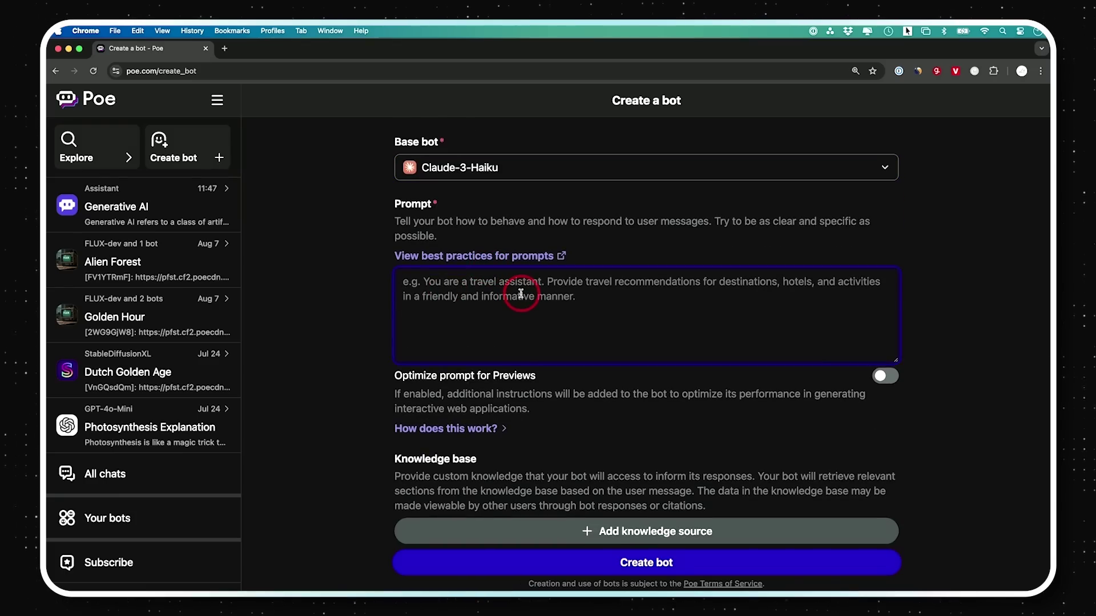
scroll(514, 291, down, 5)
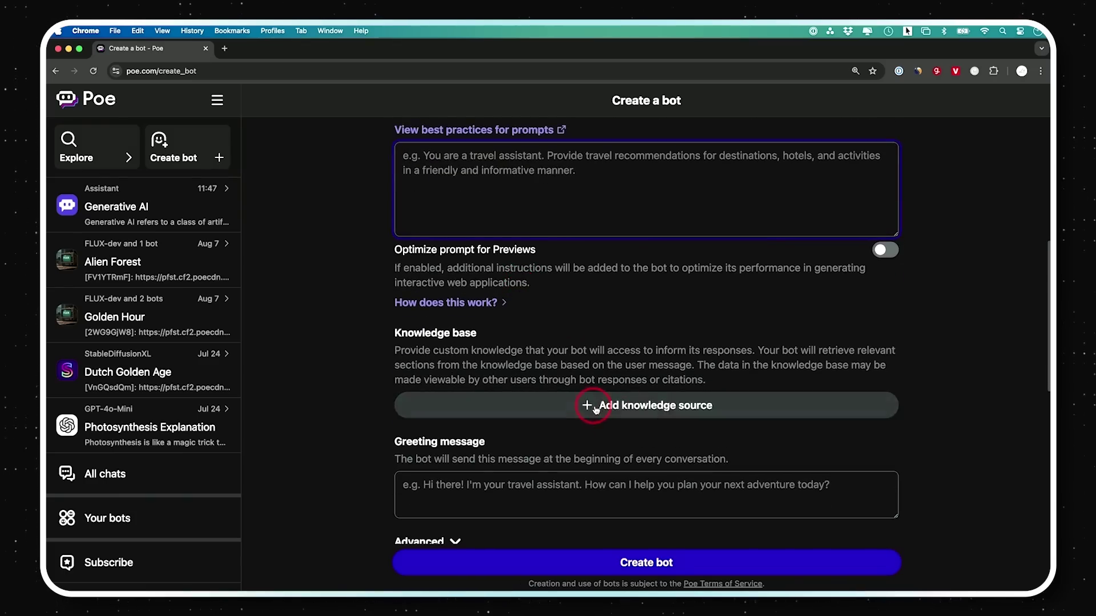
scroll(593, 408, down, 8)
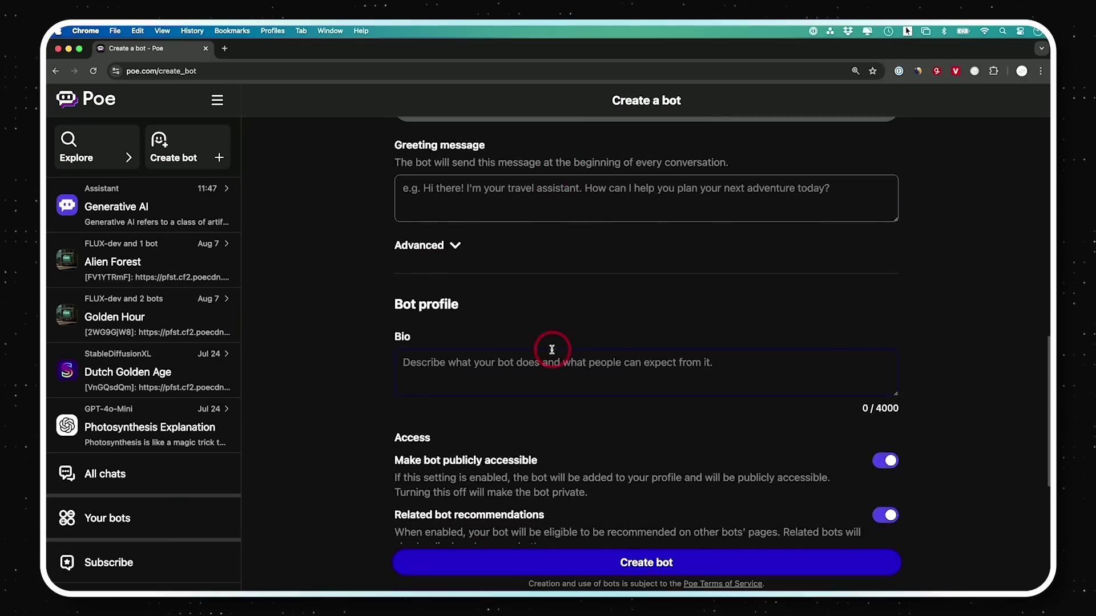
scroll(568, 355, down, 3)
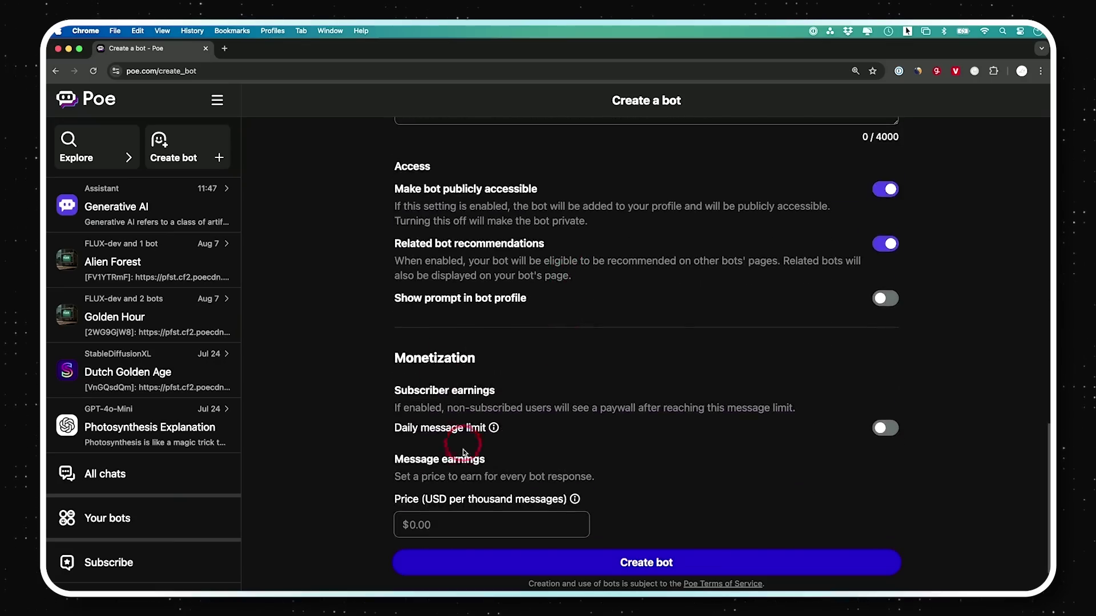
scroll(673, 417, down, 1)
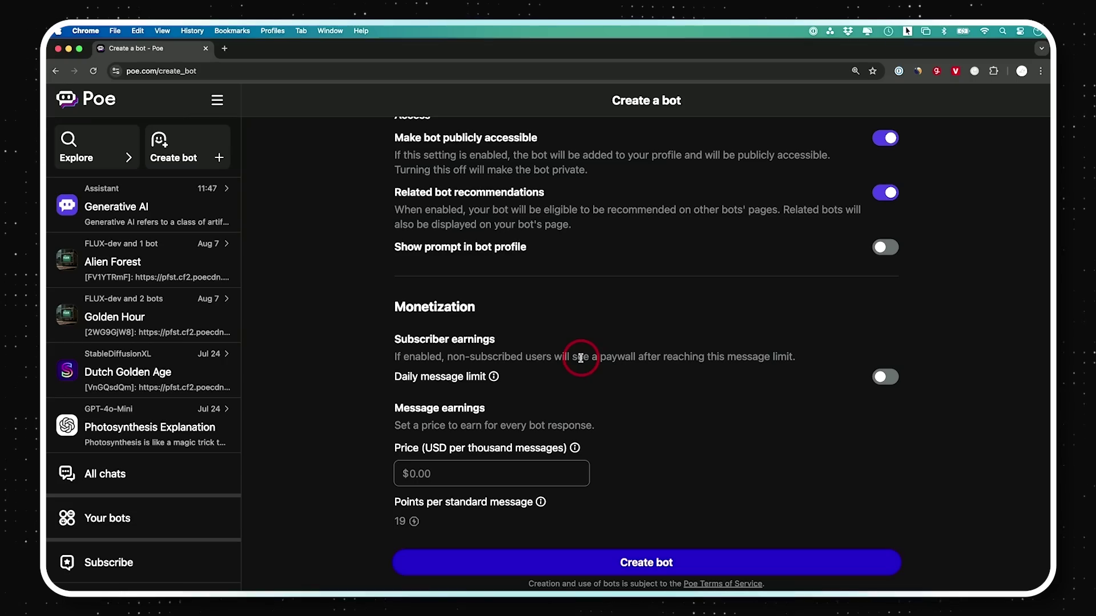
click(643, 565)
click(88, 158)
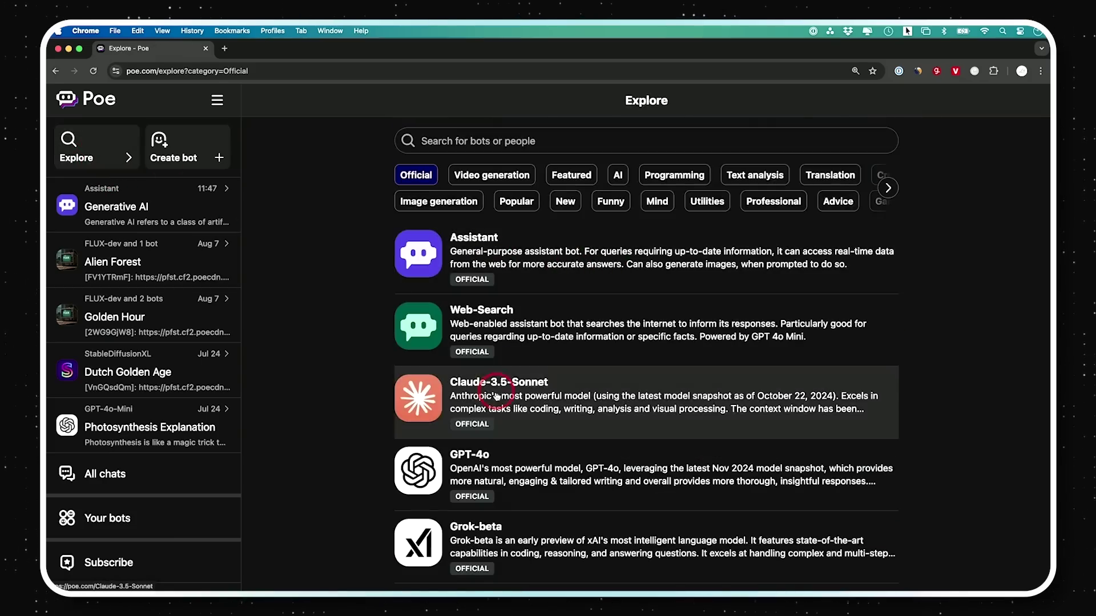
Step: Filter Poe's Explore list to Professional bots, then move on to Wonder Studio
click(773, 201)
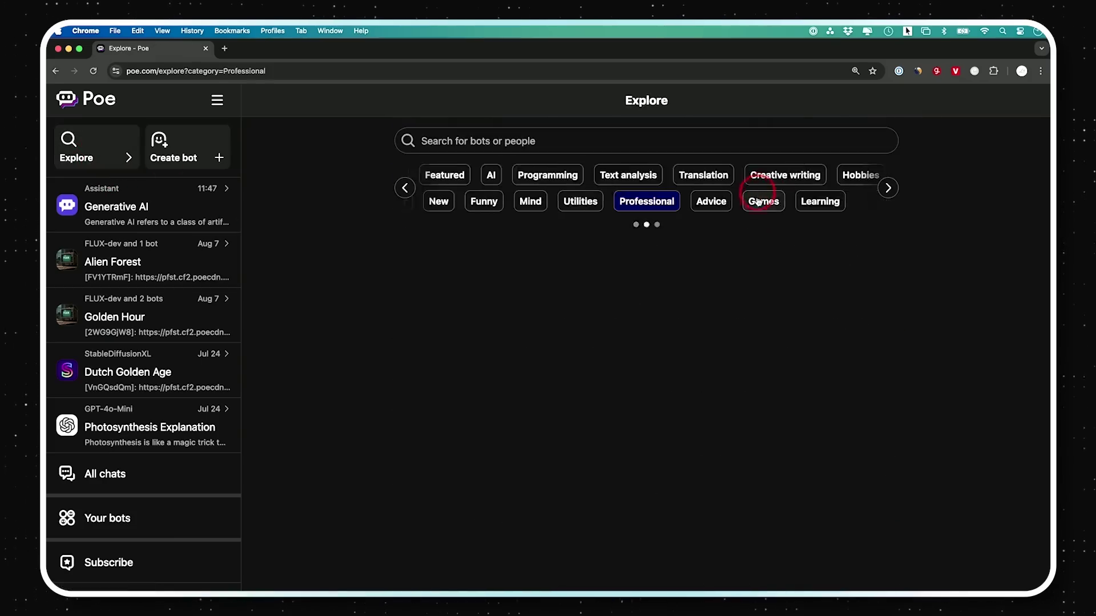
click(458, 284)
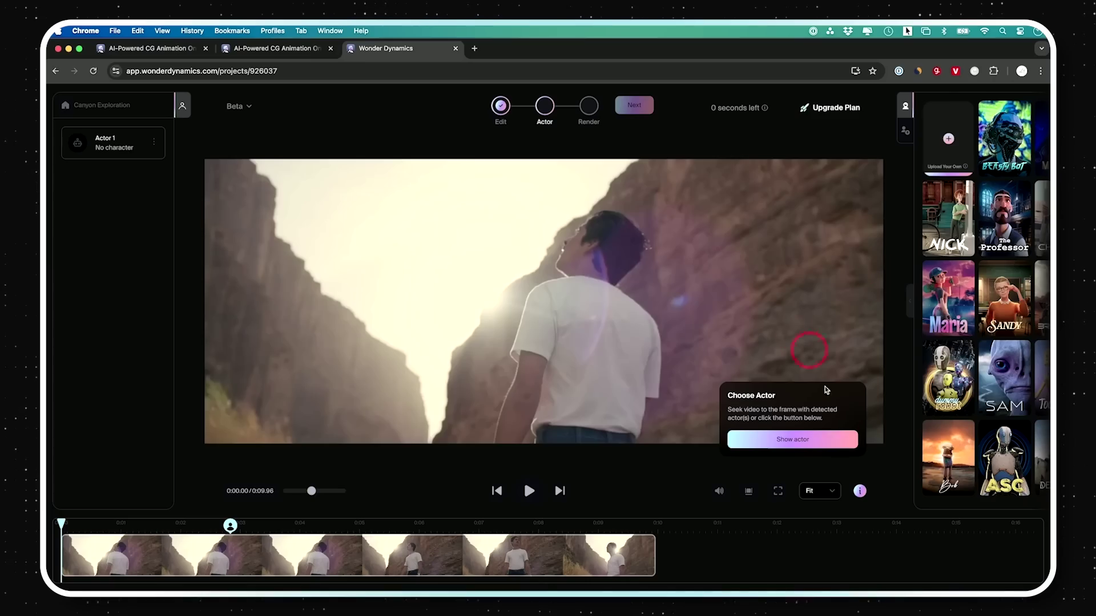
Step: Show the detected actor in Canyon Exploration and pause the clip on the man
click(823, 439)
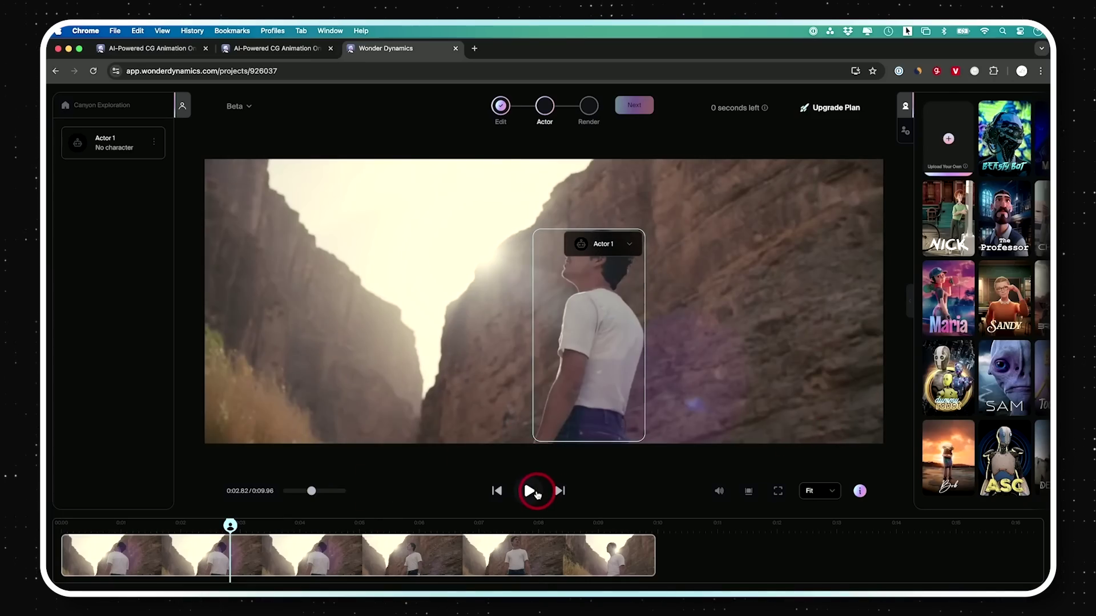
click(534, 491)
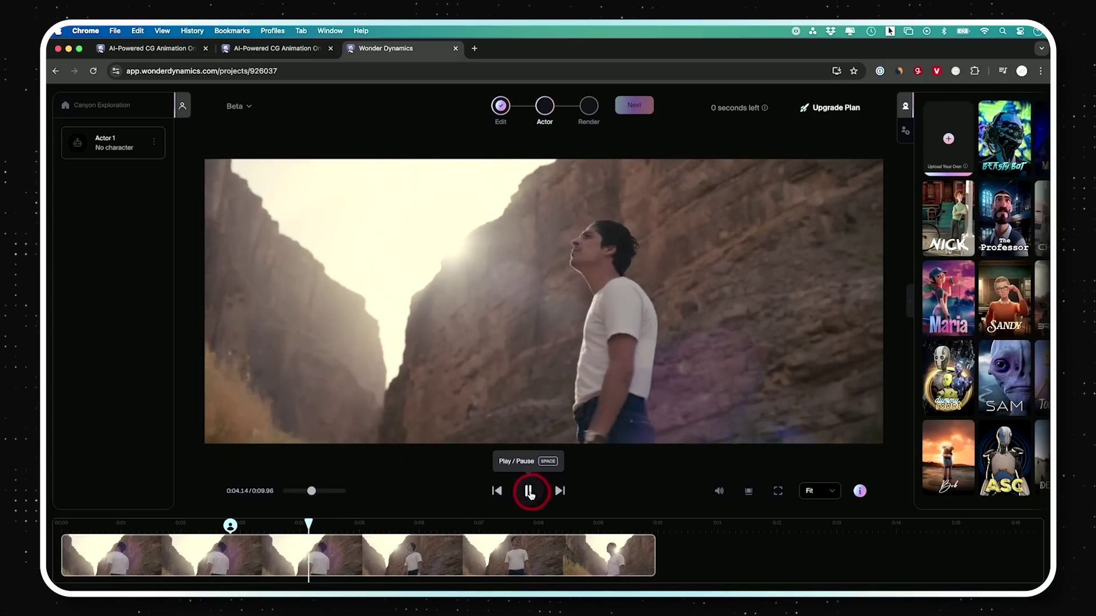
click(529, 490)
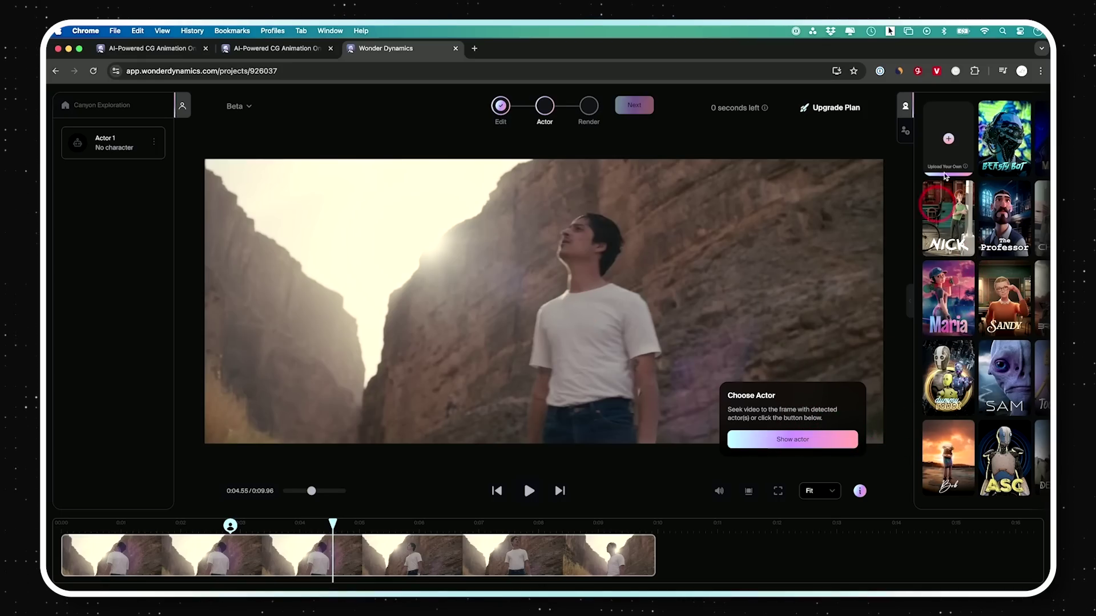
Step: Assign The Professor character to Actor 1 and play the rendered video
mouse_move(1010, 214)
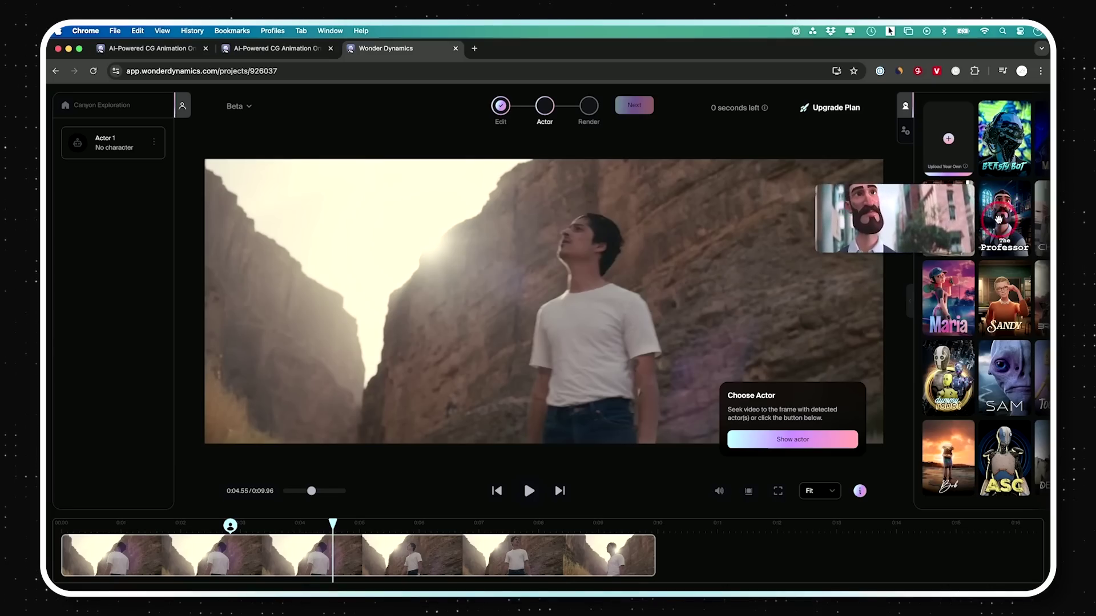
click(792, 439)
drag(1003, 221, 582, 320)
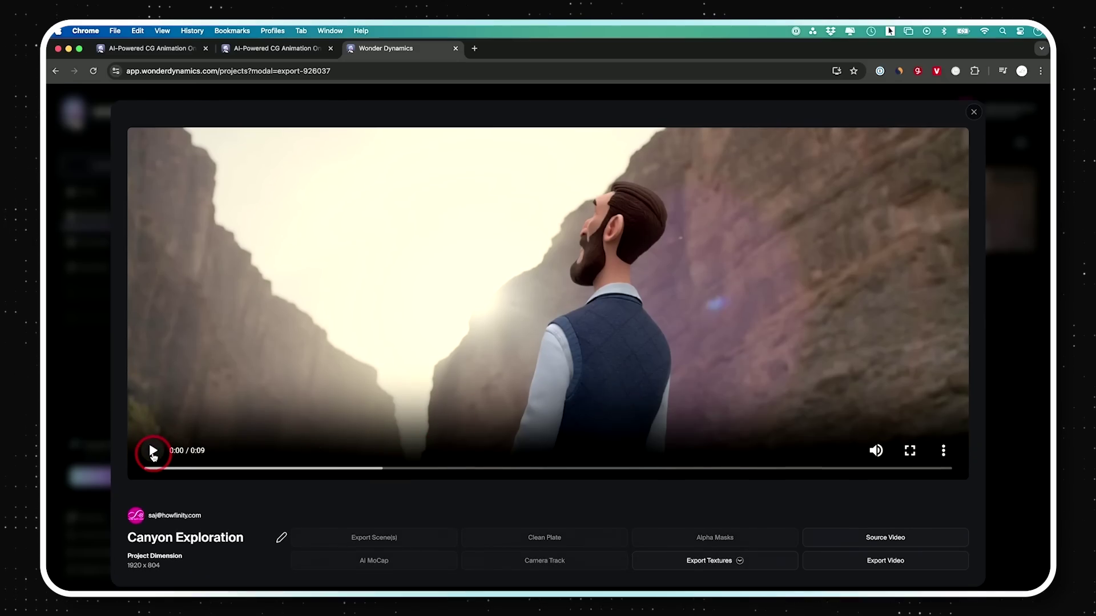
click(153, 454)
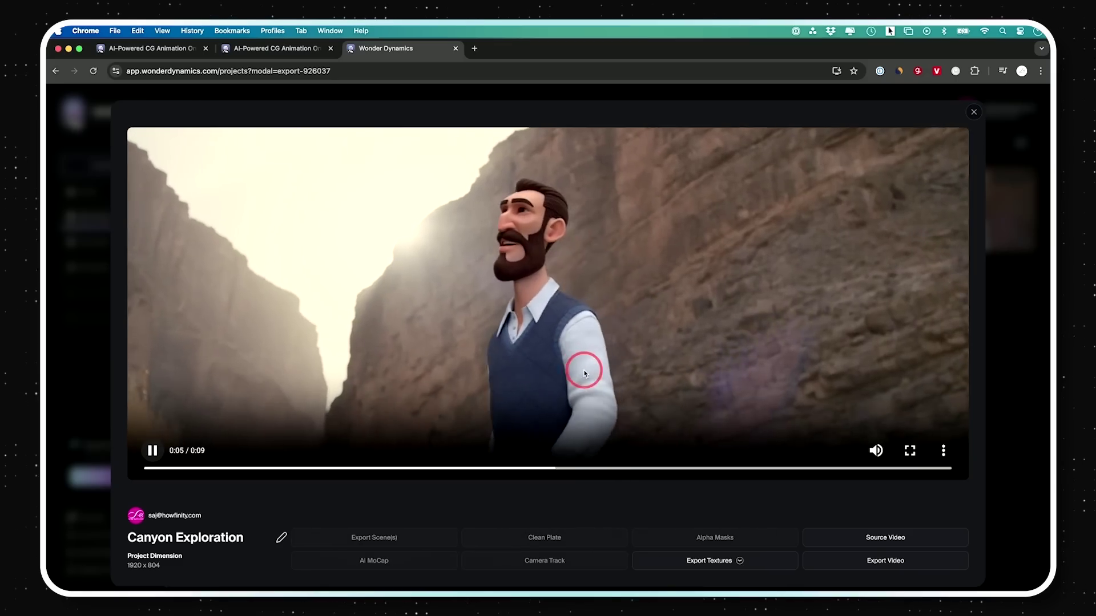
Step: Pause the Canyon Exploration render in the export preview
click(769, 272)
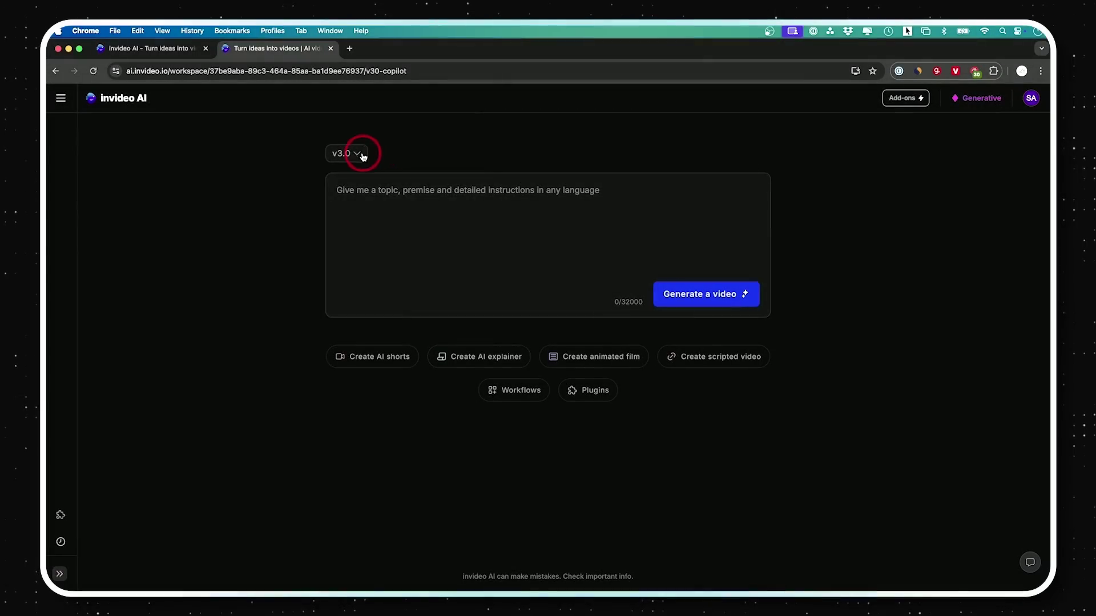
Step: Keep InVideo AI on the v3.0 model and bring up the Workflows gallery
click(360, 153)
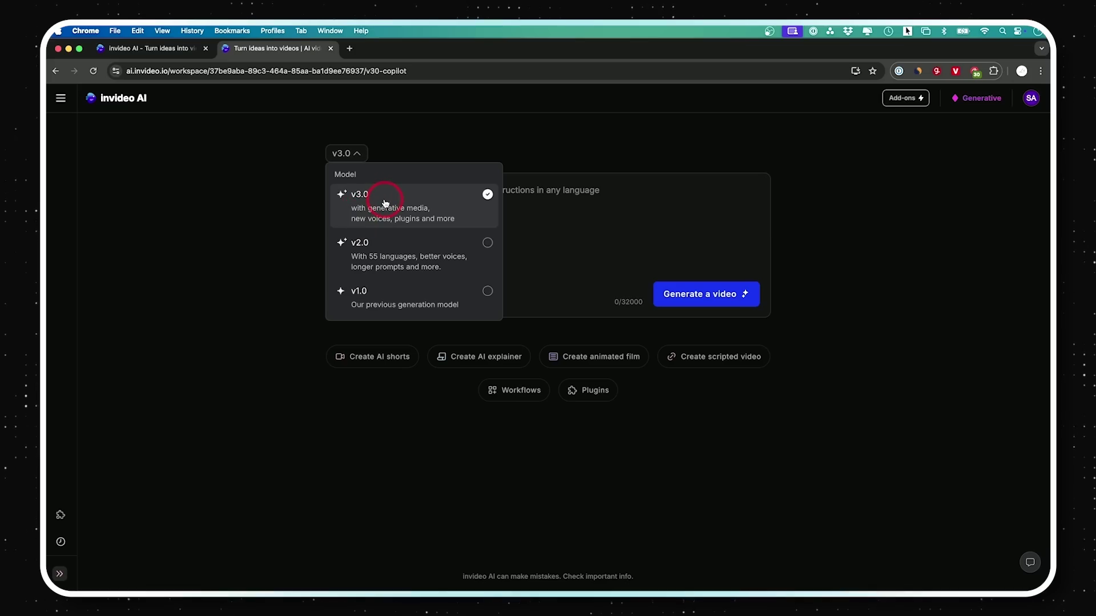
click(411, 206)
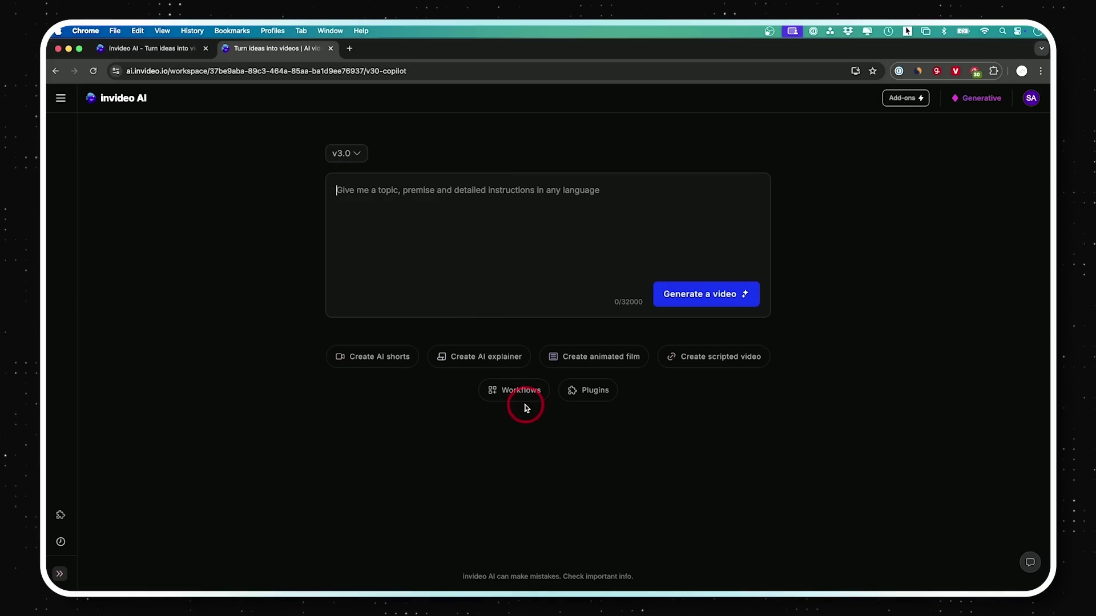
click(519, 391)
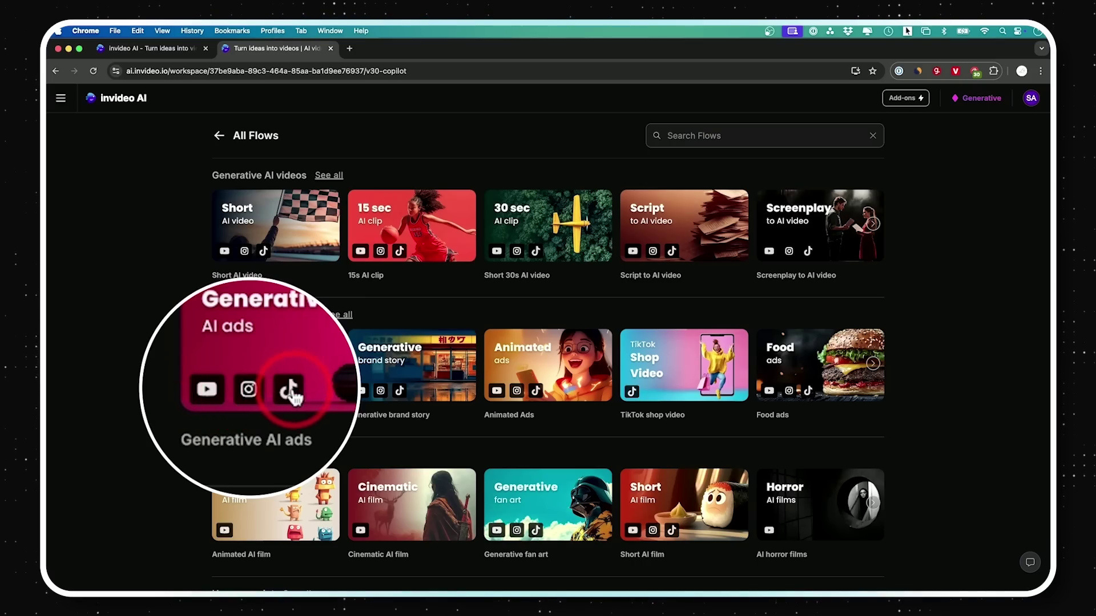
Step: Scroll through the All Flows templates for AI videos, advertisements and AI films
scroll(875, 369, down, 7)
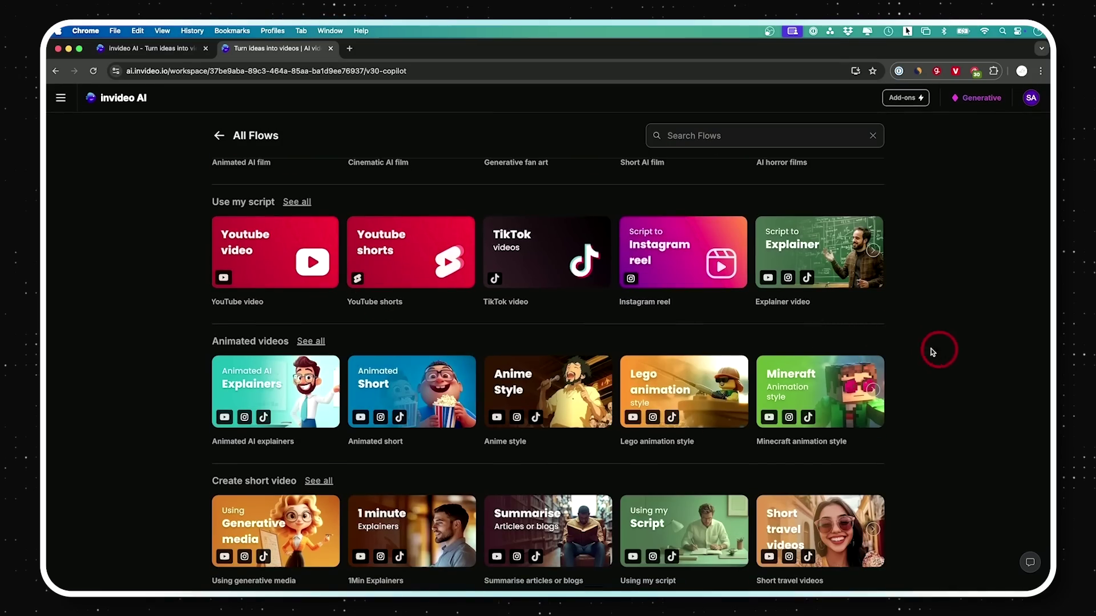
scroll(770, 361, down, 3)
scroll(650, 360, up, 10)
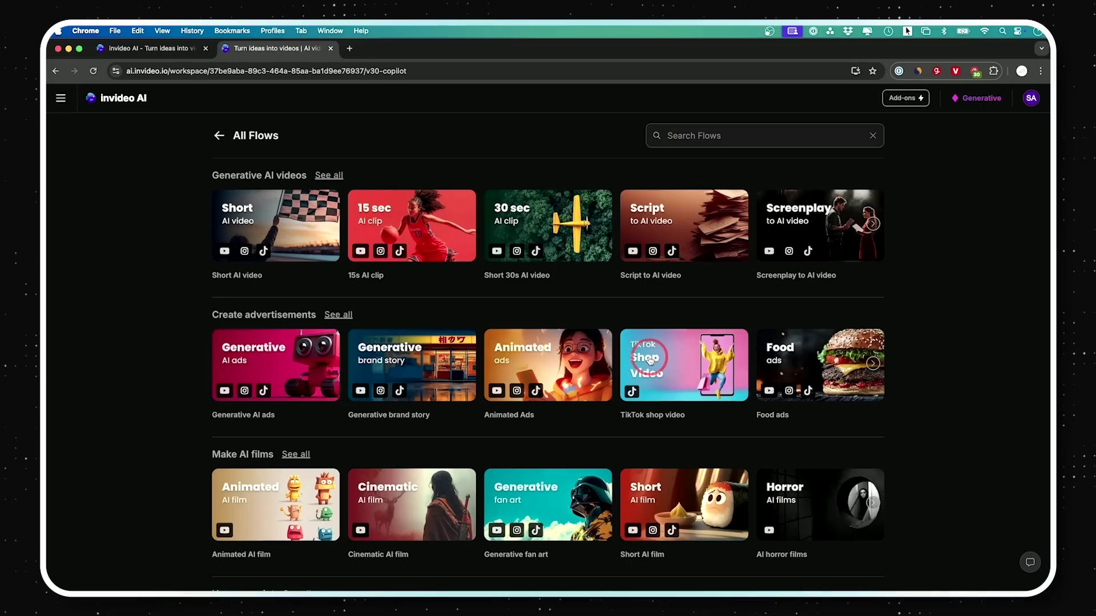
Step: Paste the old Mustang restoration prompt into a new InVideo AI video to generate it
click(216, 135)
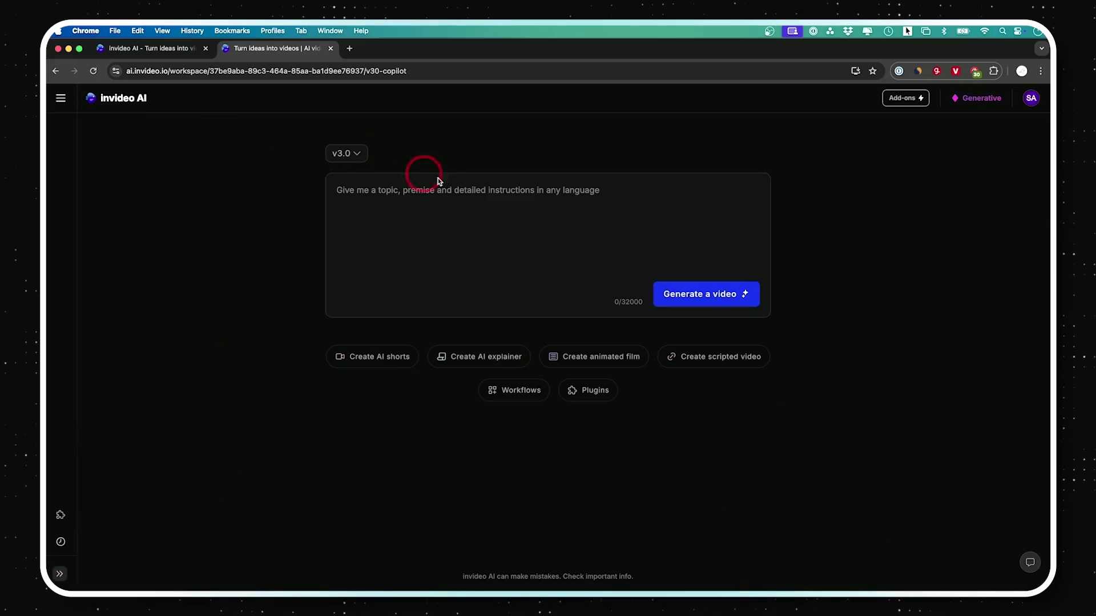
click(468, 206)
text(youtube video showcasing a restoration of an old mustang)
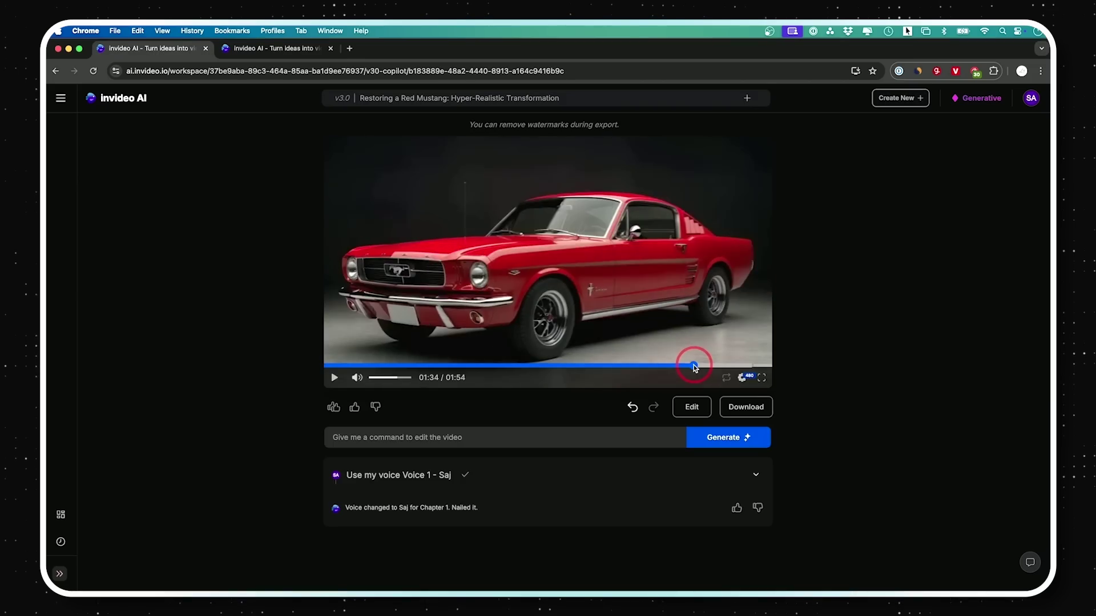
Step: Scrub the Red Mustang video across the paint-pour, rusty bodywork and red liquid shots, then open editing
drag(681, 367, 626, 367)
click(618, 365)
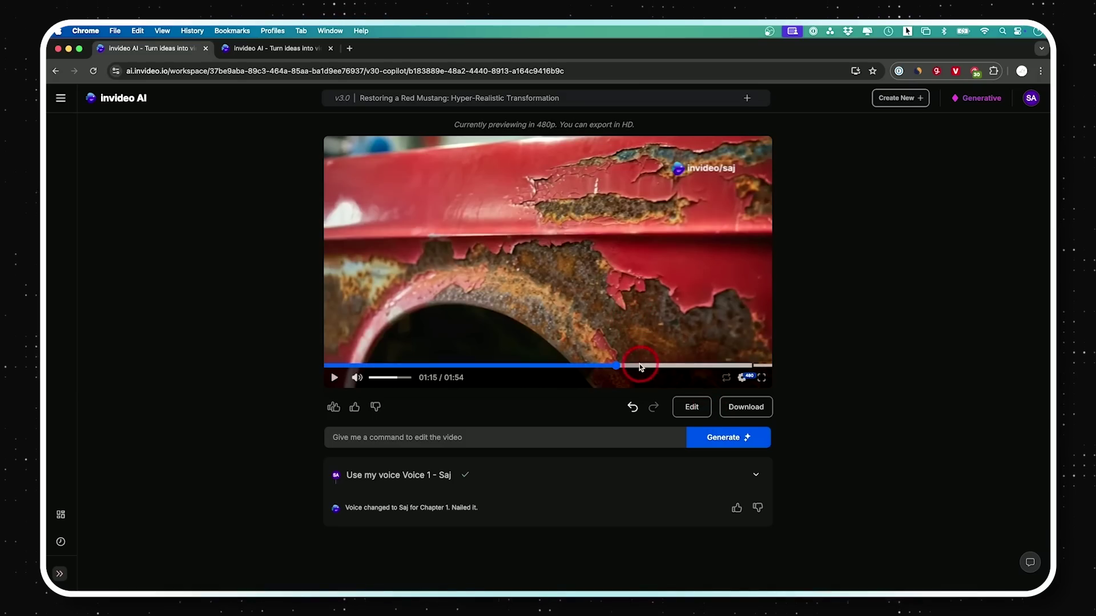
drag(639, 364, 658, 363)
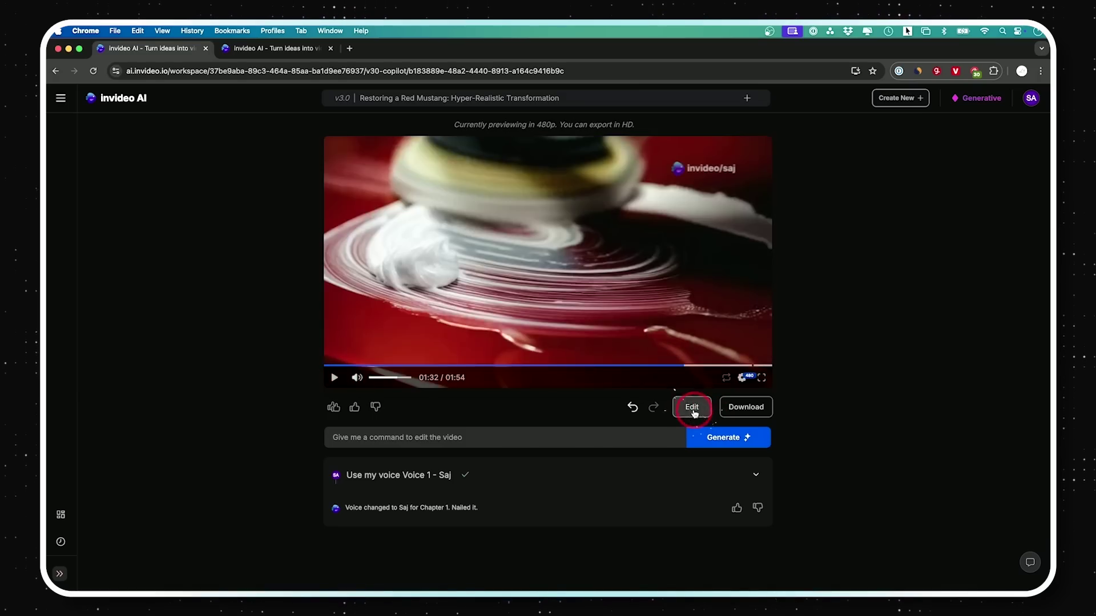
click(692, 407)
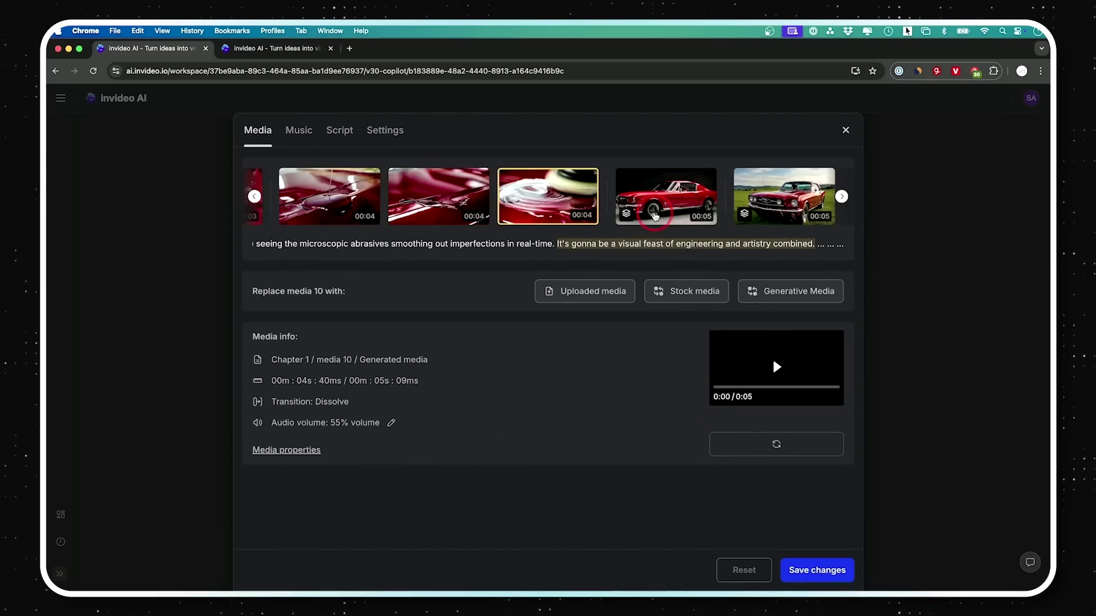
Step: Select the 8-second red car body clip and browse generated media replacements
scroll(430, 222, left, 4)
scroll(429, 221, left, 6)
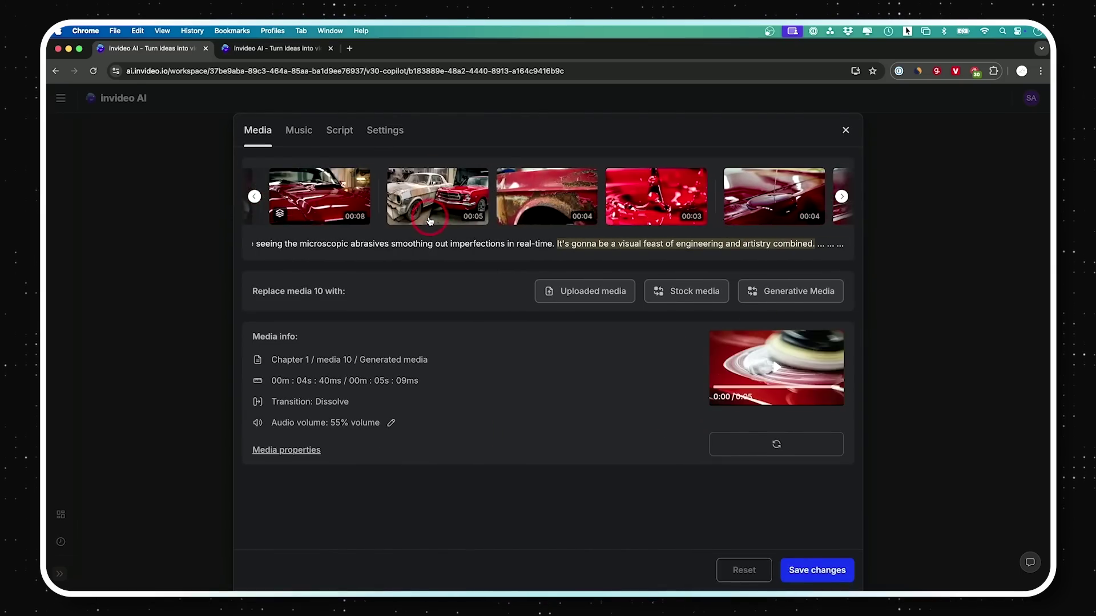
scroll(434, 222, left, 1)
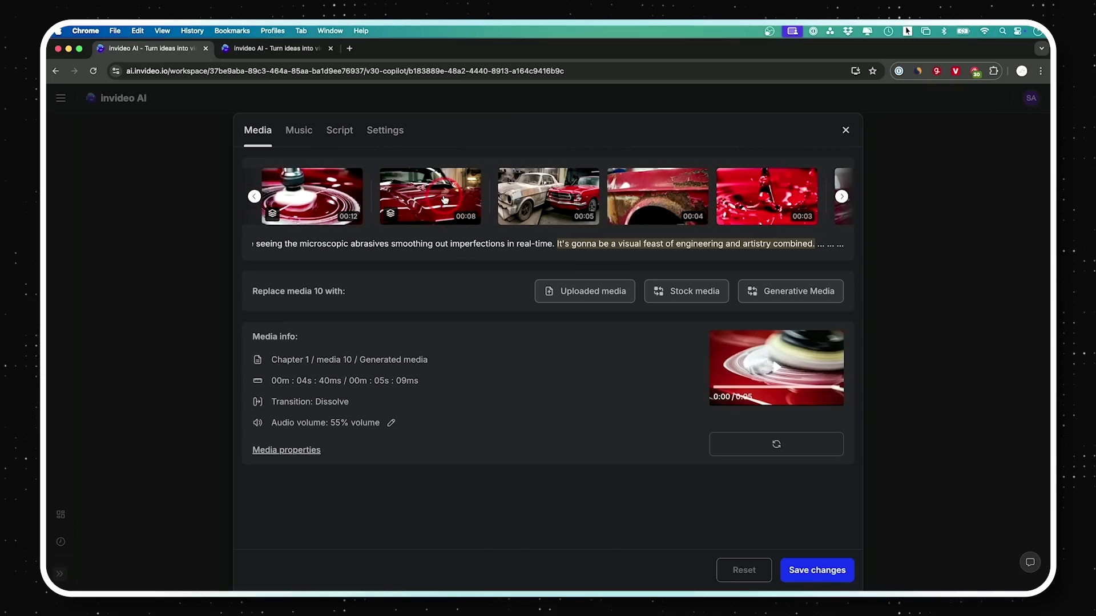
scroll(444, 199, left, 2)
click(552, 216)
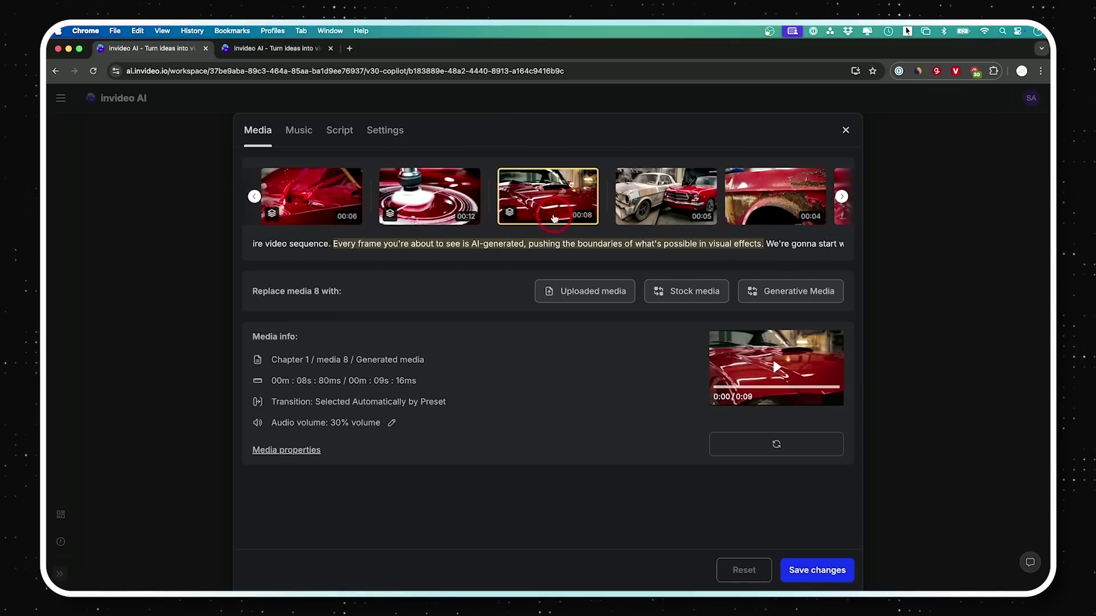
click(782, 293)
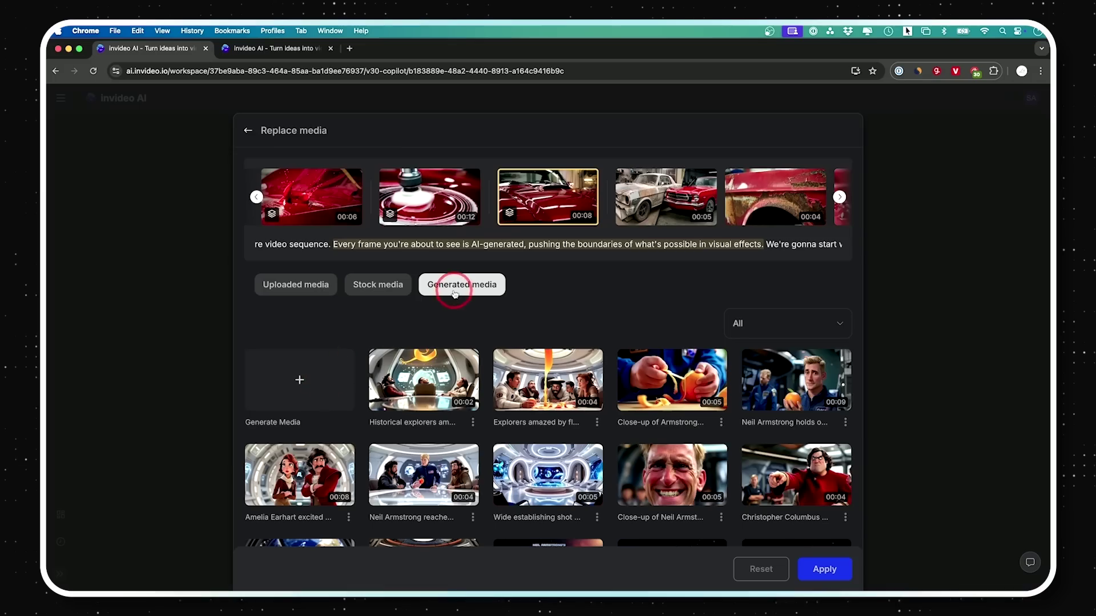
Step: Start a text-generated replacement clip, then back out and close the media editor
click(318, 385)
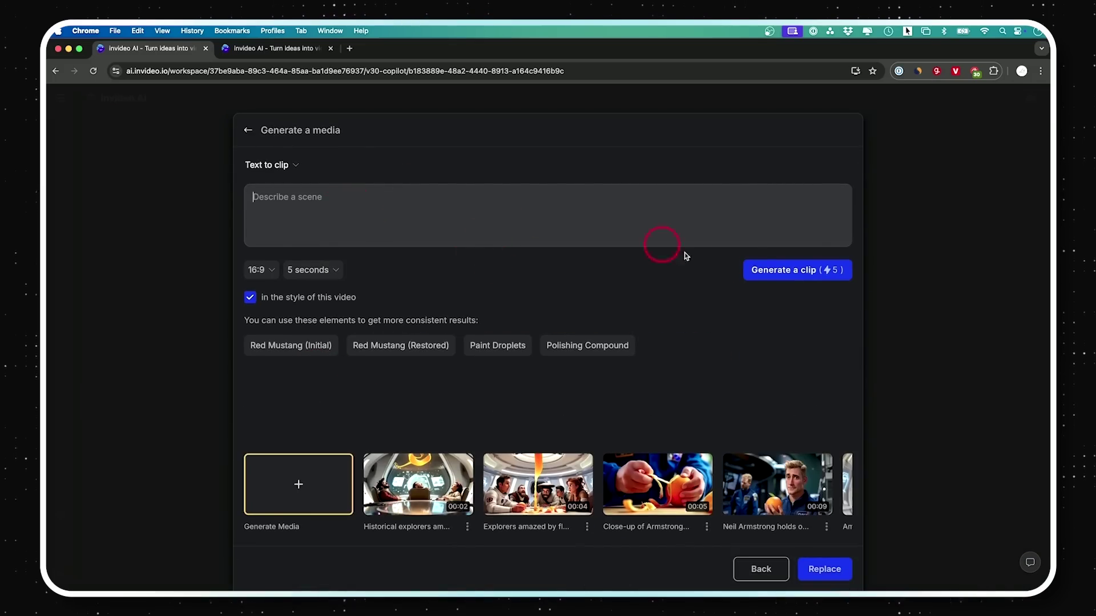
click(791, 271)
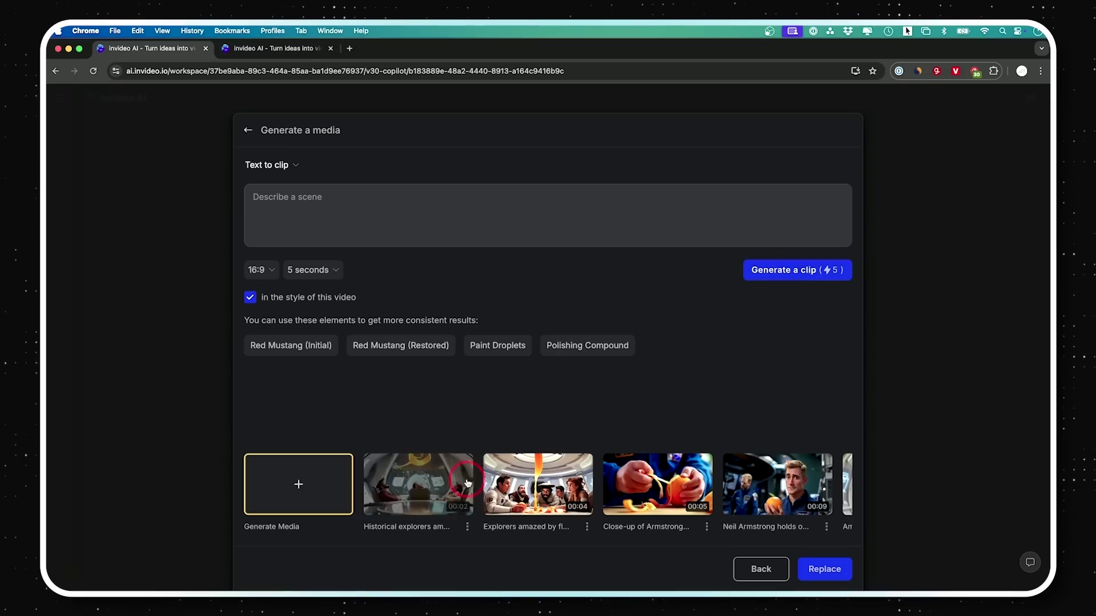
scroll(696, 488, right, 10)
scroll(696, 488, right, 5)
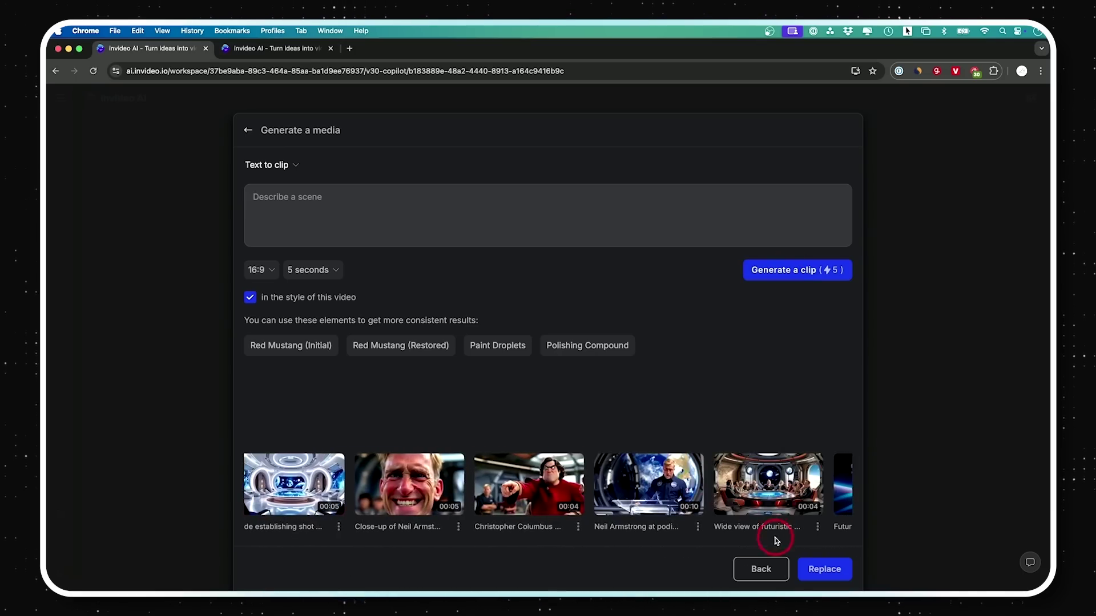
key(Escape)
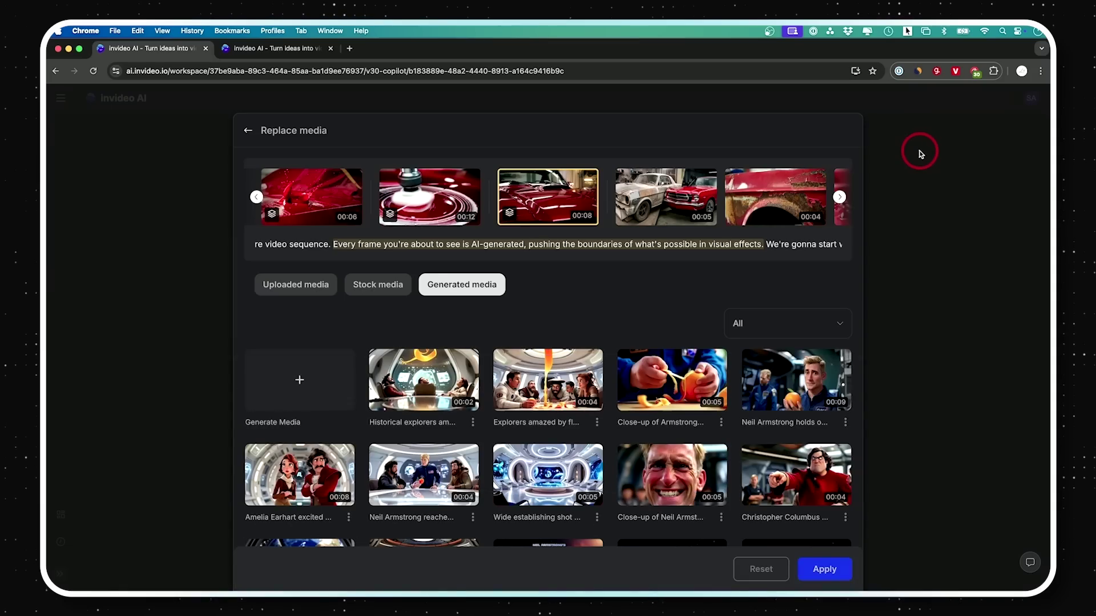
key(Escape)
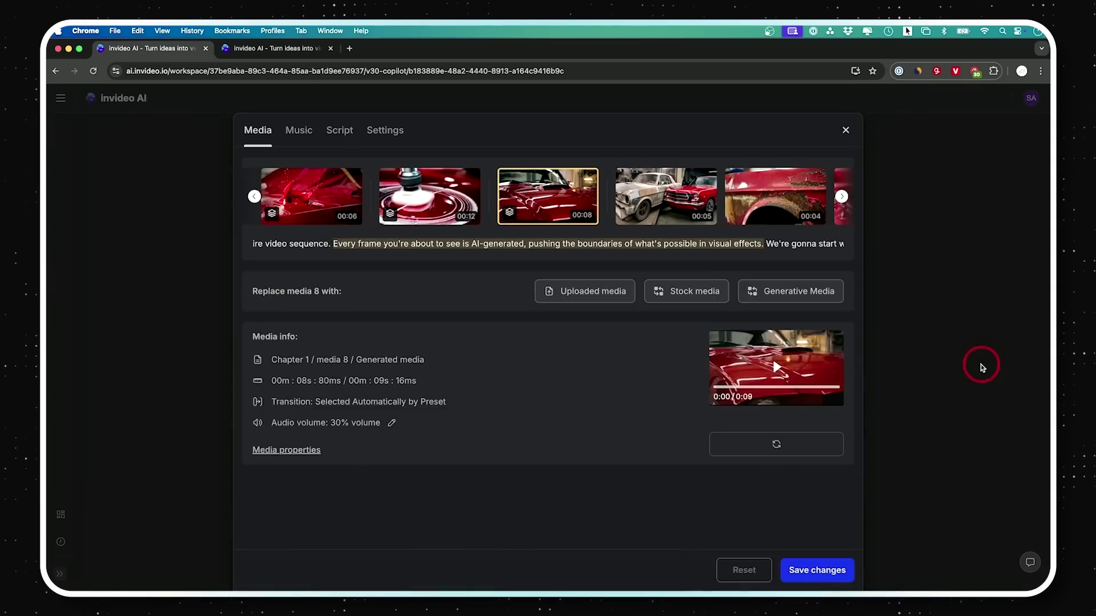
key(Escape)
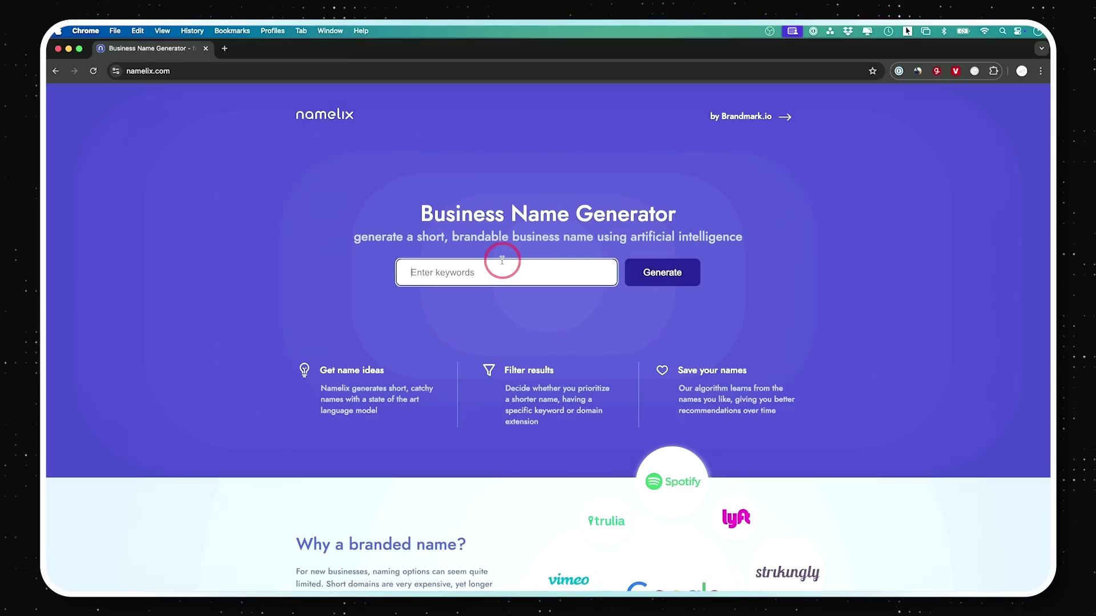
Step: Generate Namelix names for 'AI education', passing Name Style and keeping medium randomness
text(AI education)
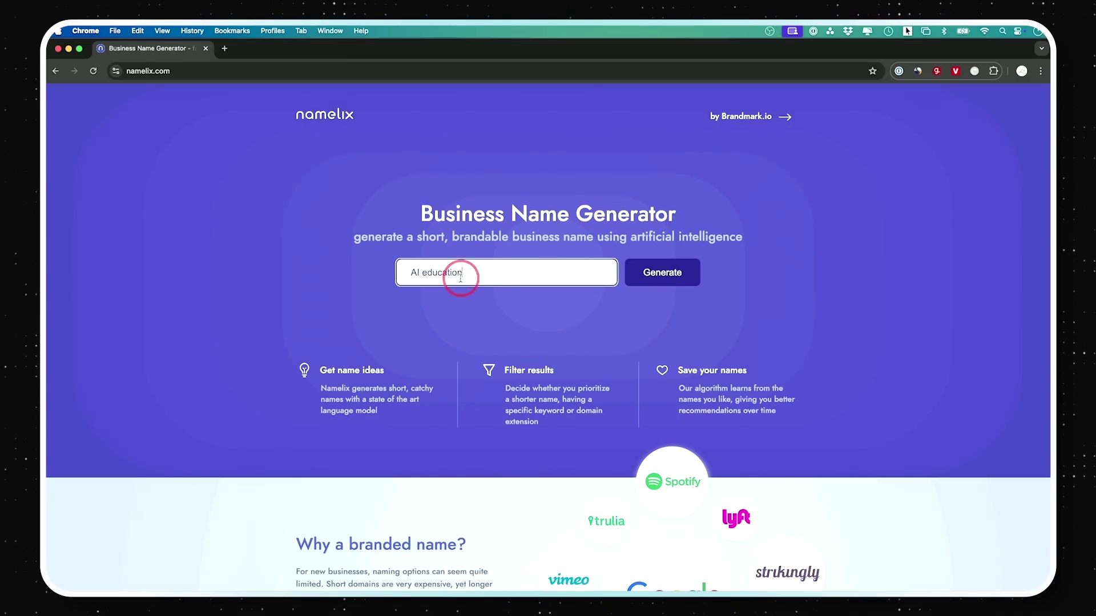
click(657, 275)
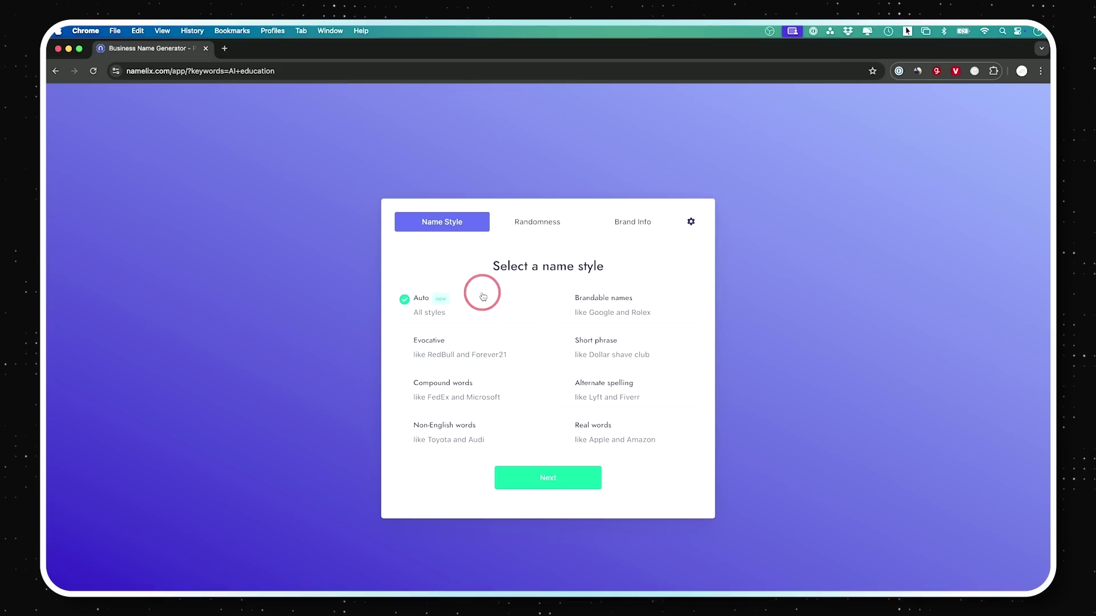
click(559, 476)
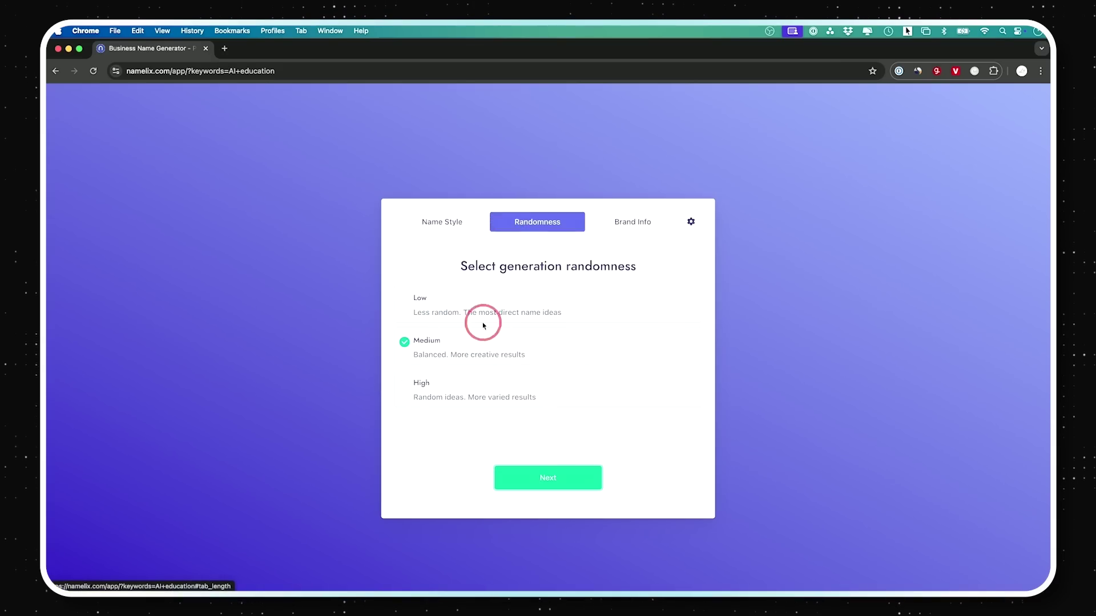
click(577, 481)
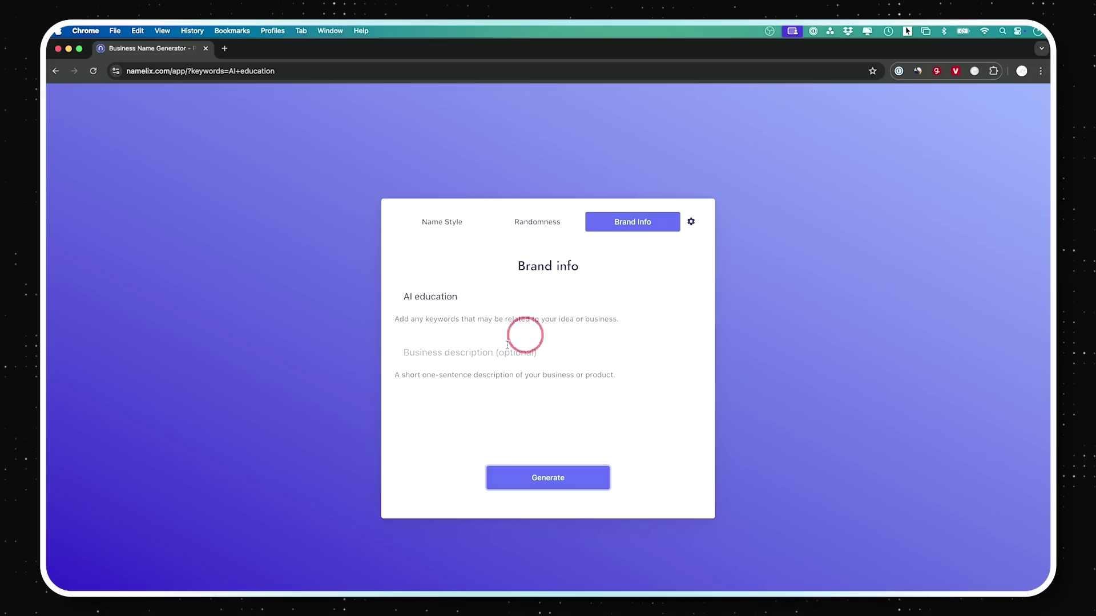
click(550, 475)
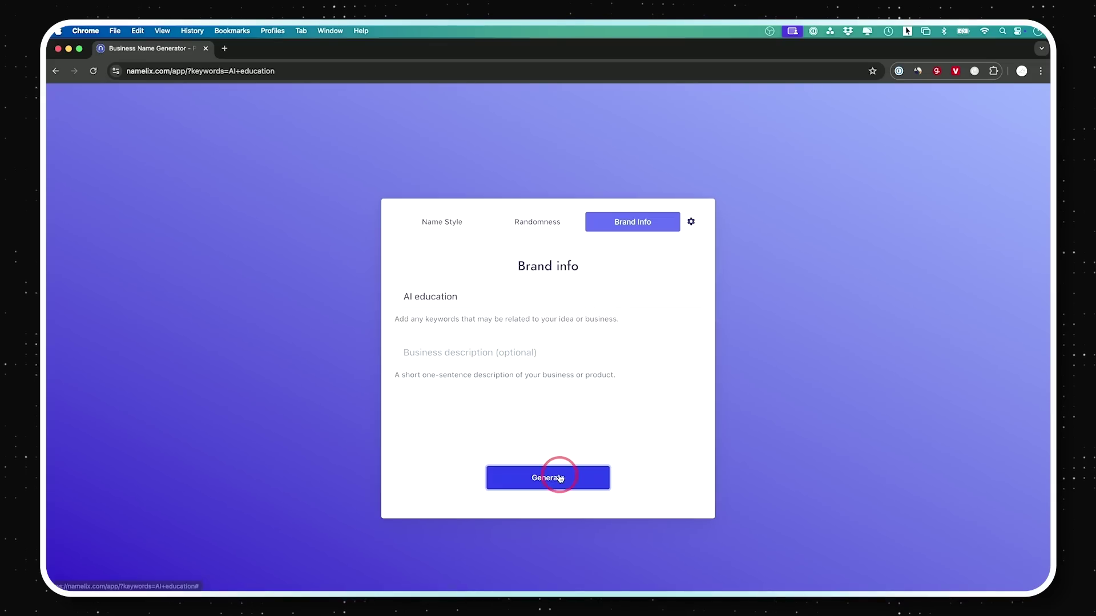
scroll(667, 331, down, 3)
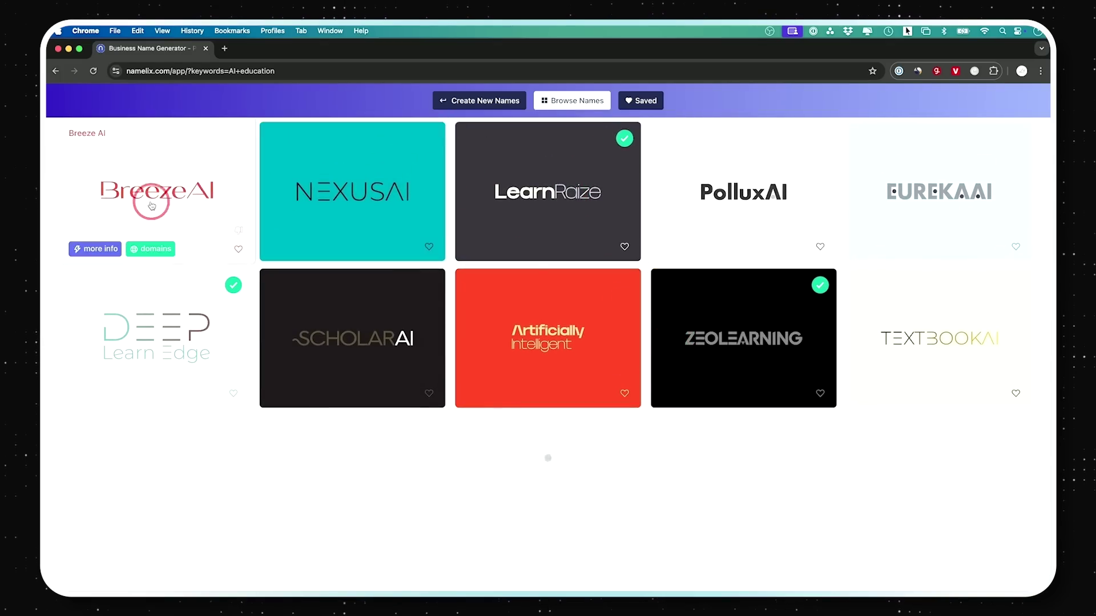
Step: Scroll further through the name ideas and open Artificial Academy as a Brandmark logo
scroll(274, 214, down, 5)
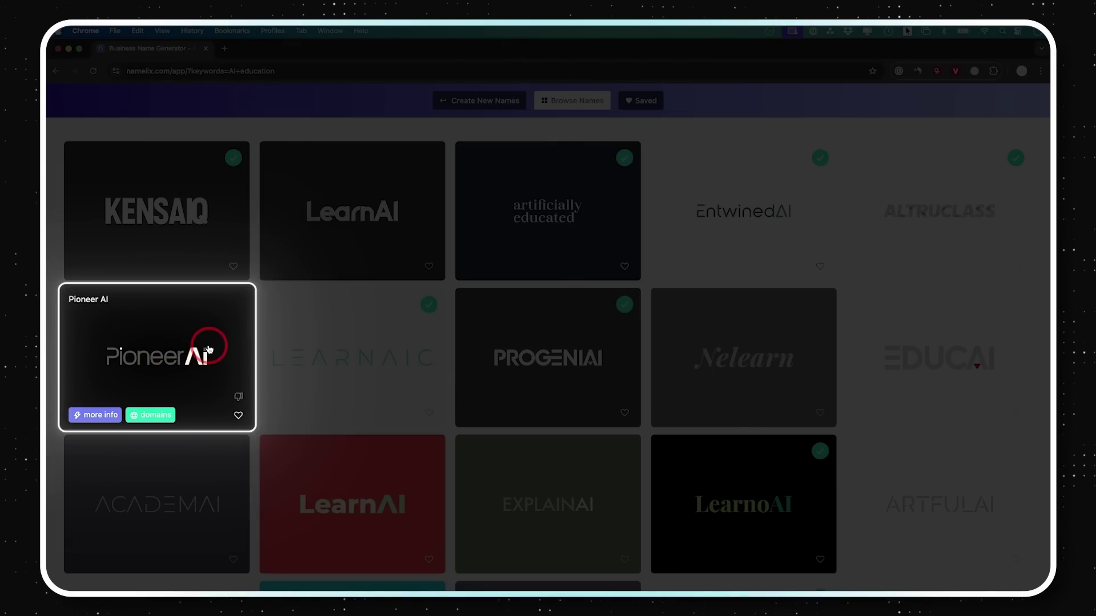
scroll(171, 342, down, 5)
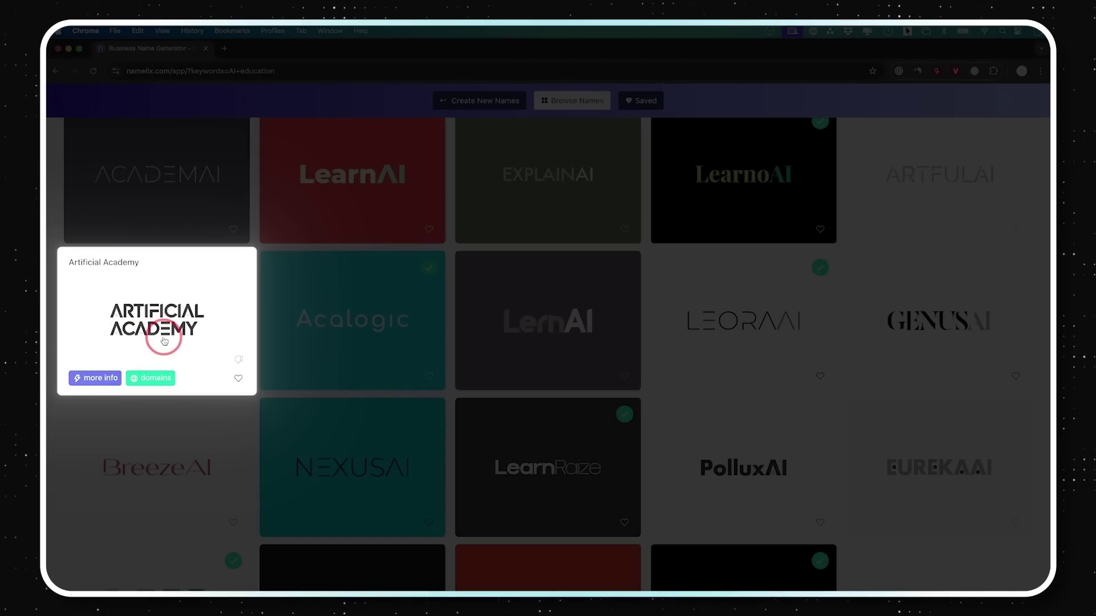
click(164, 333)
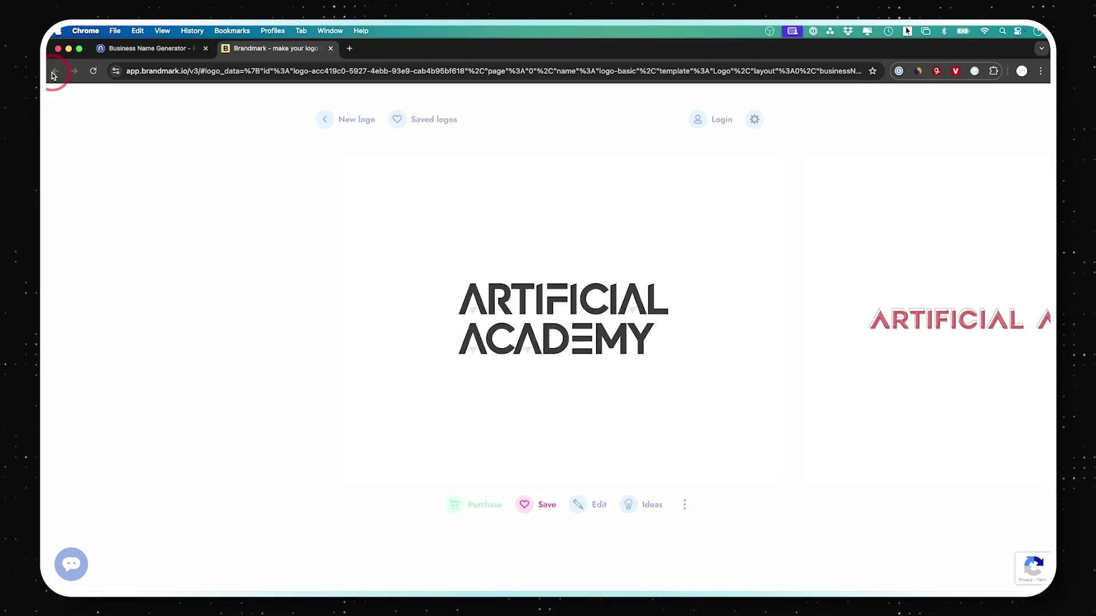
Step: View ArtificialAcademy domain prices on Namecheap, then return to the Namelix name grid
click(146, 50)
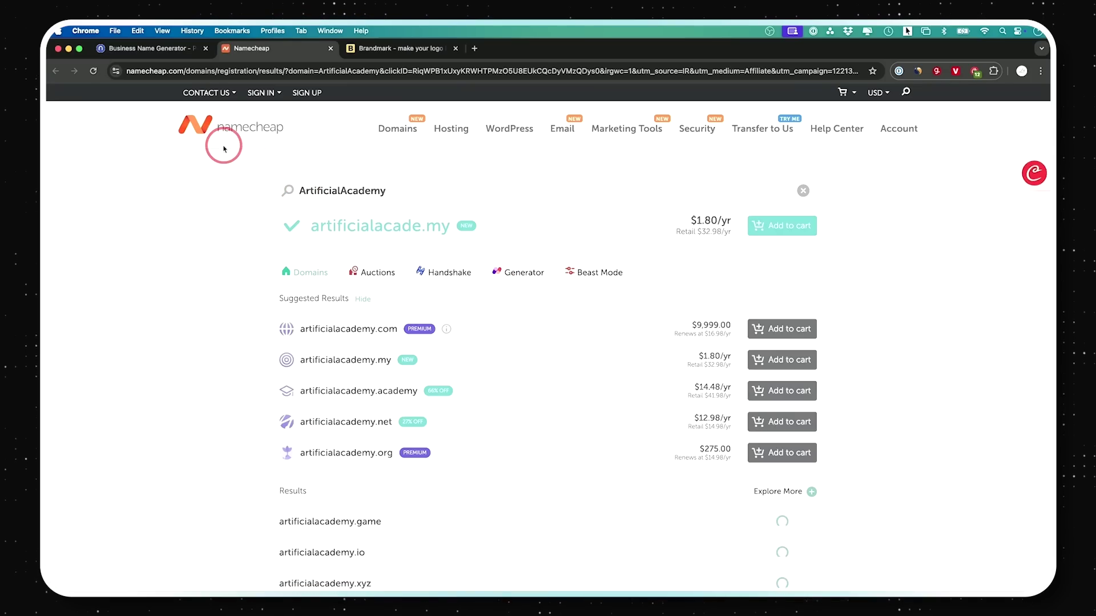
key(super+1)
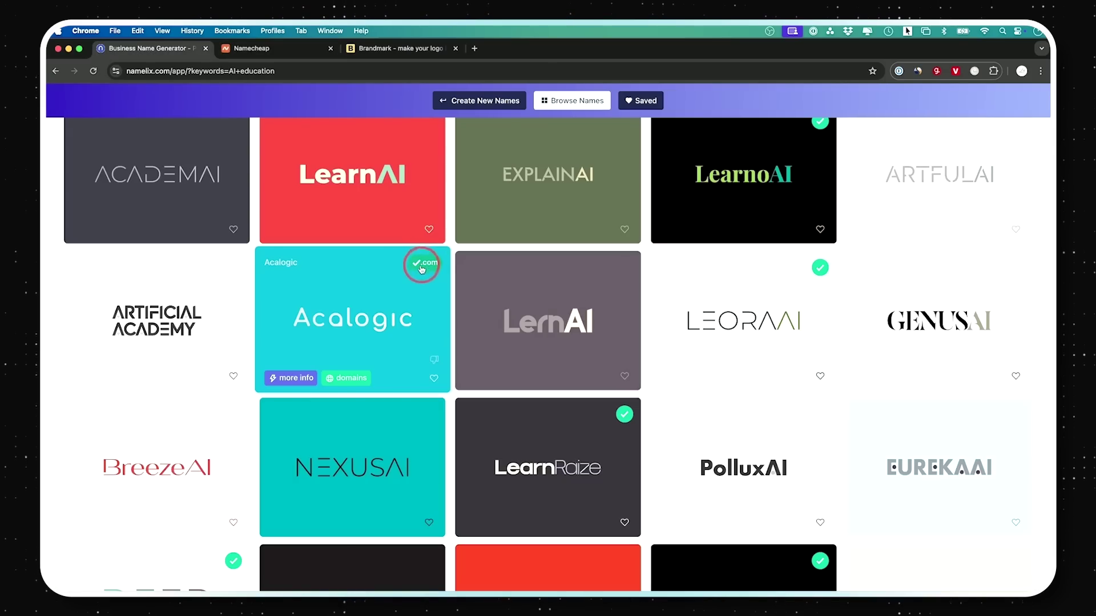
scroll(426, 278, down, 10)
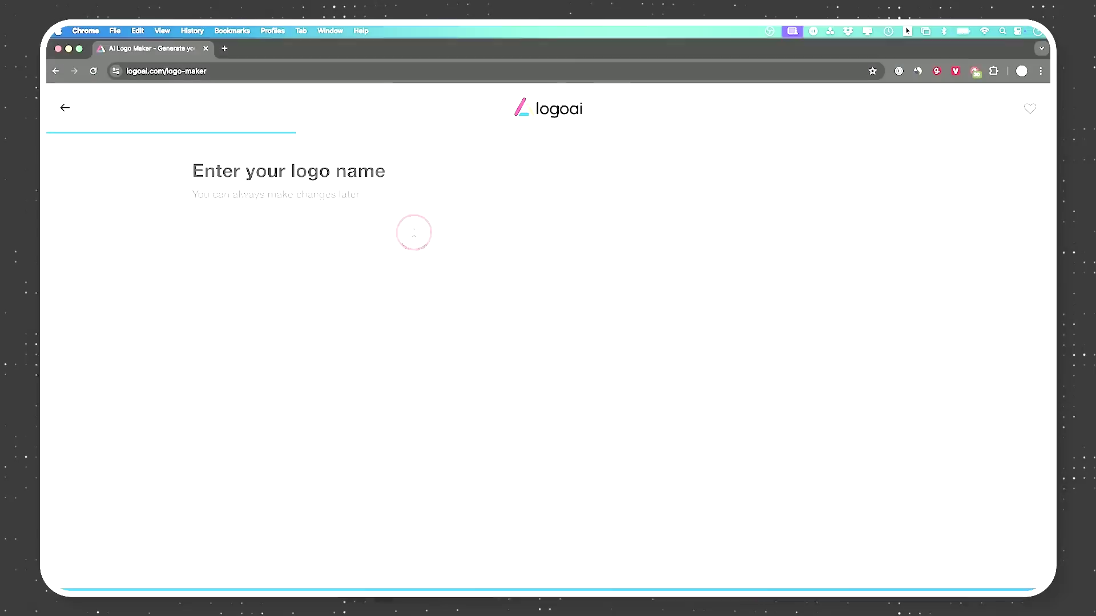
Step: Generate 'Artificial Academy' logos with the Technology industry, Cold colours and Modern fonts
click(275, 251)
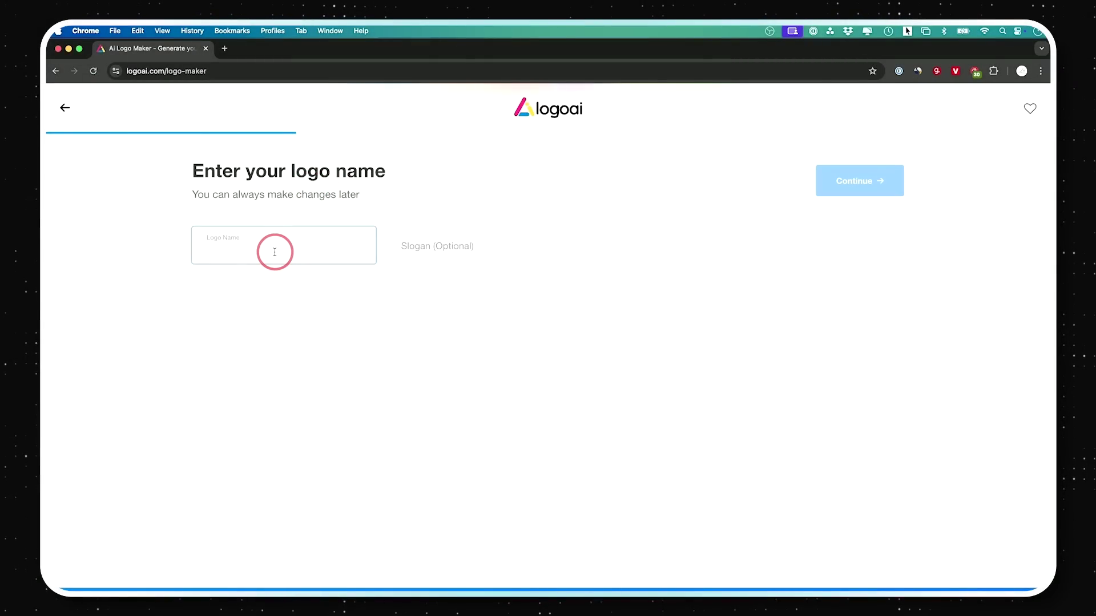
text(Art)
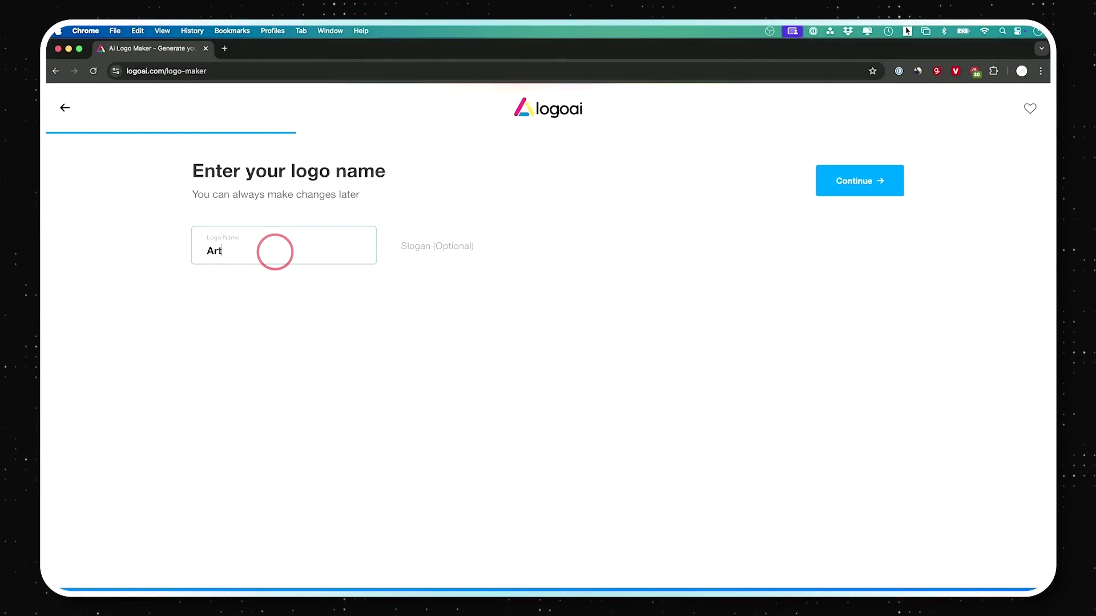
text(ificial Academy)
click(855, 180)
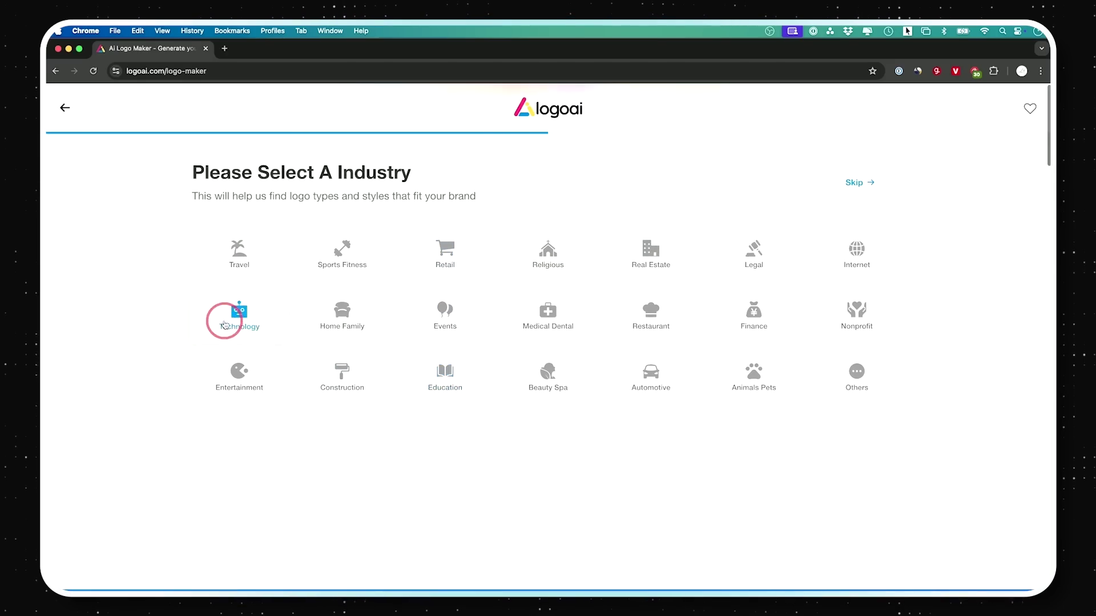
click(430, 385)
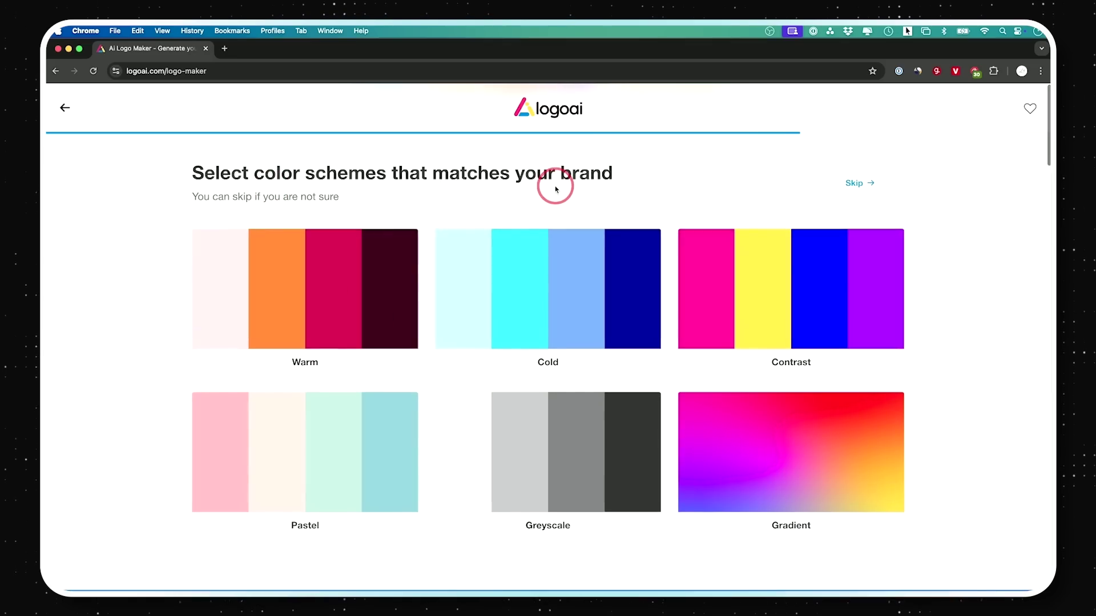
click(553, 284)
click(360, 303)
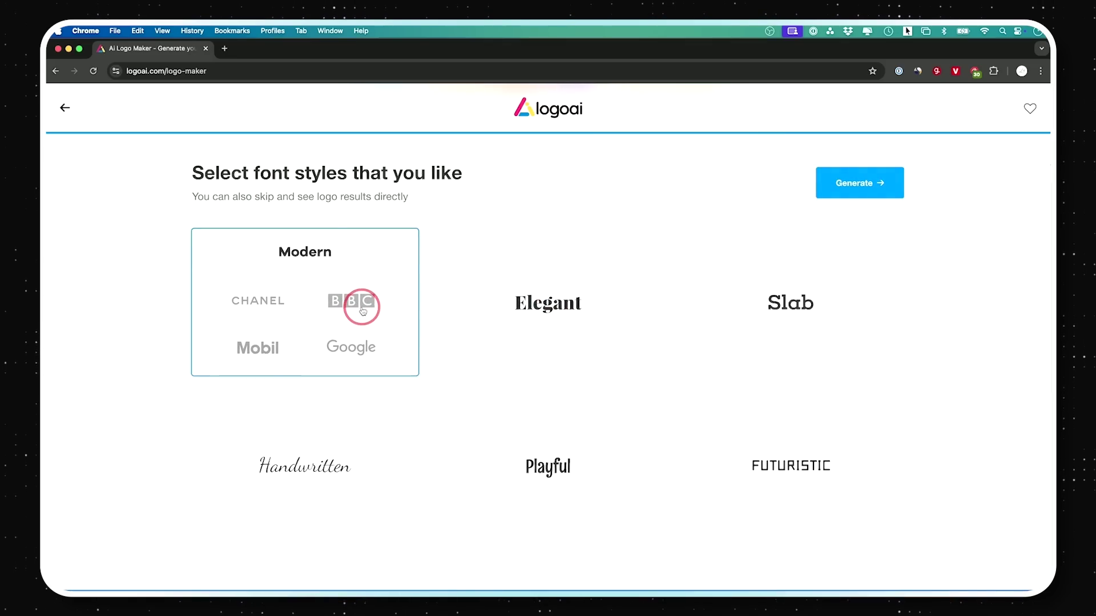
click(882, 194)
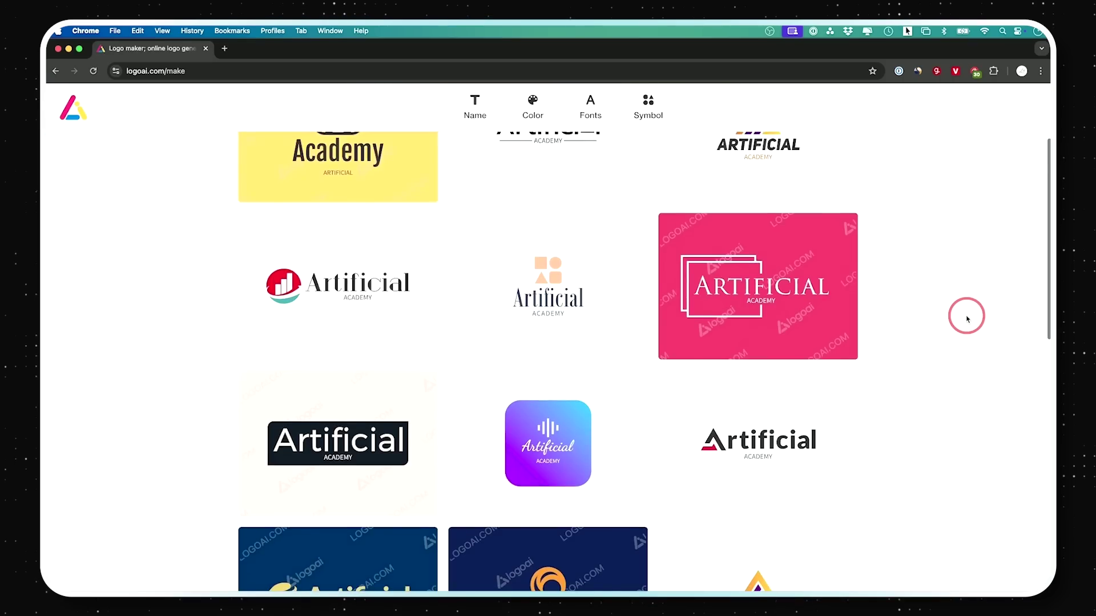
Step: Scroll the logo grid, preview the pink play-triangle design, and open it in the editor
scroll(967, 318, down, 3)
mouse_move(722, 339)
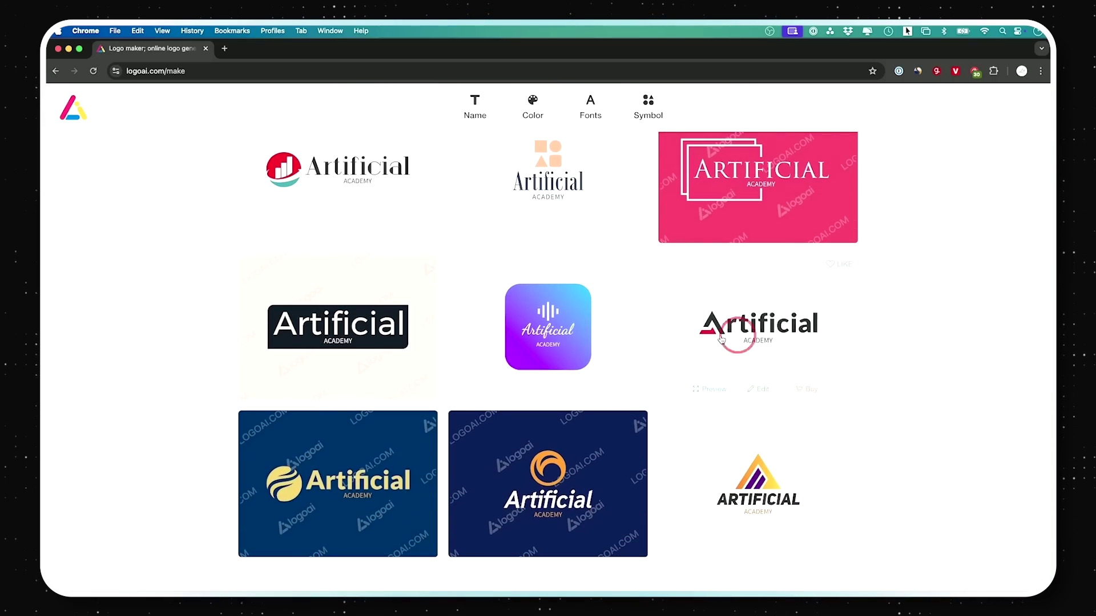
scroll(881, 335, down, 10)
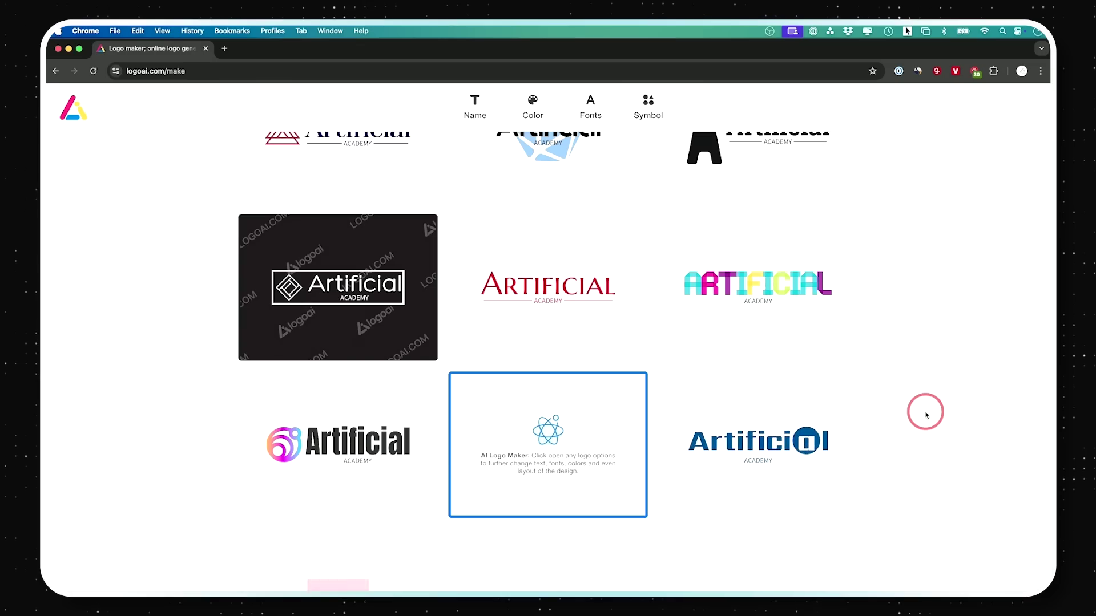
scroll(926, 415, down, 5)
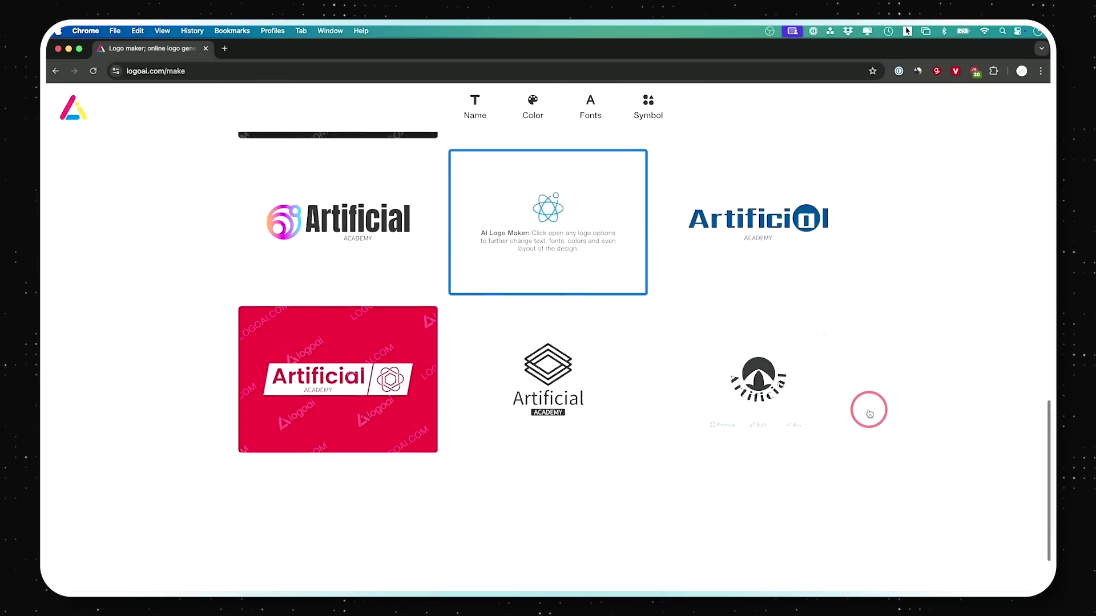
click(560, 392)
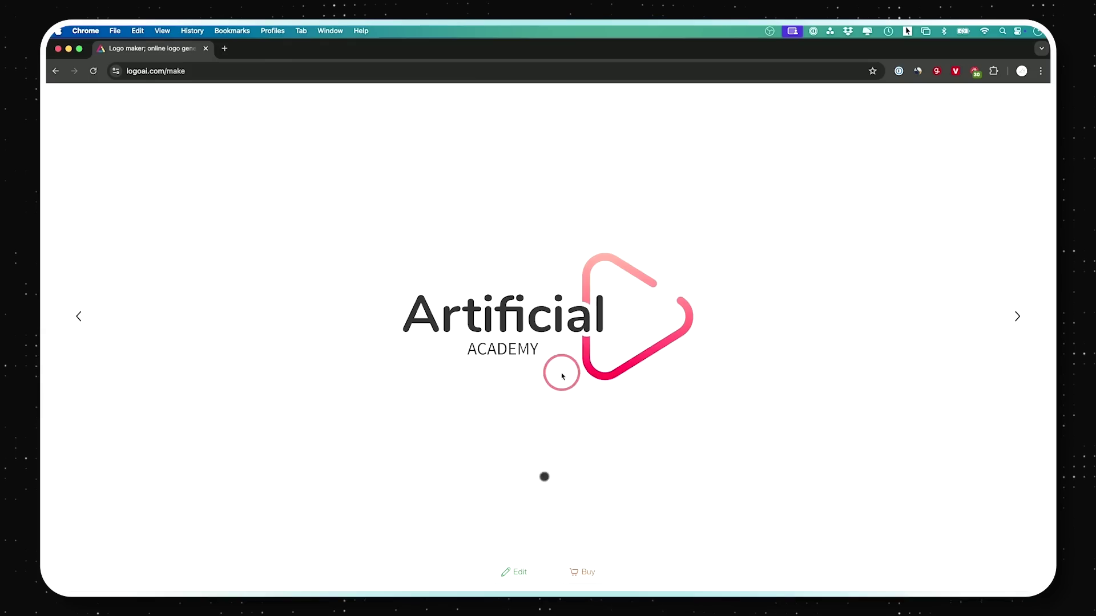
click(515, 578)
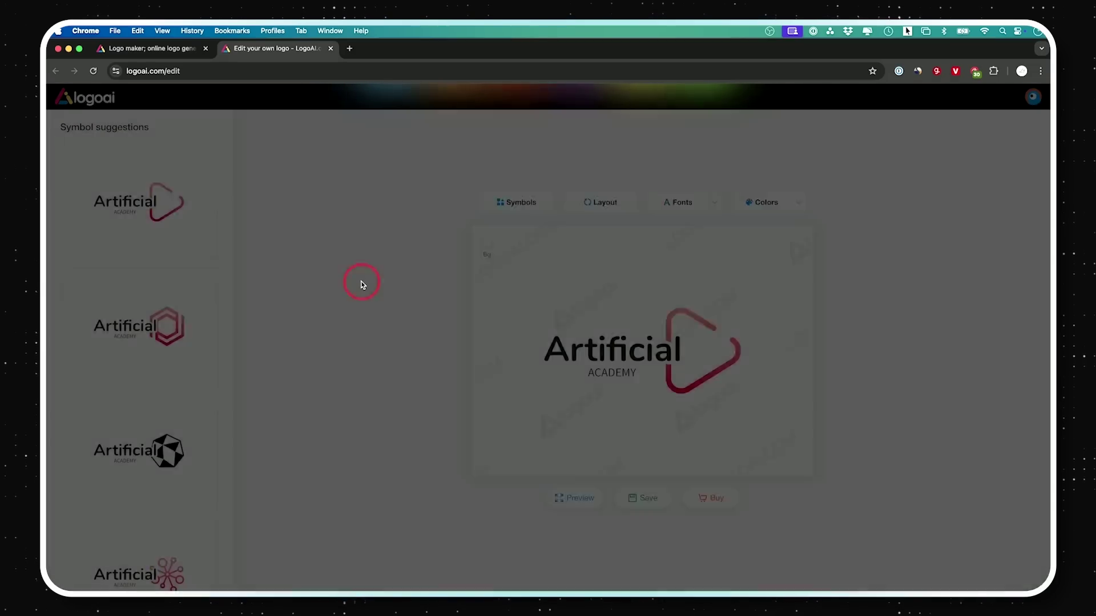
Step: Scroll the Symbol suggestions, then request a new batch of symbols for the logo
scroll(174, 291, down, 1)
scroll(172, 288, down, 5)
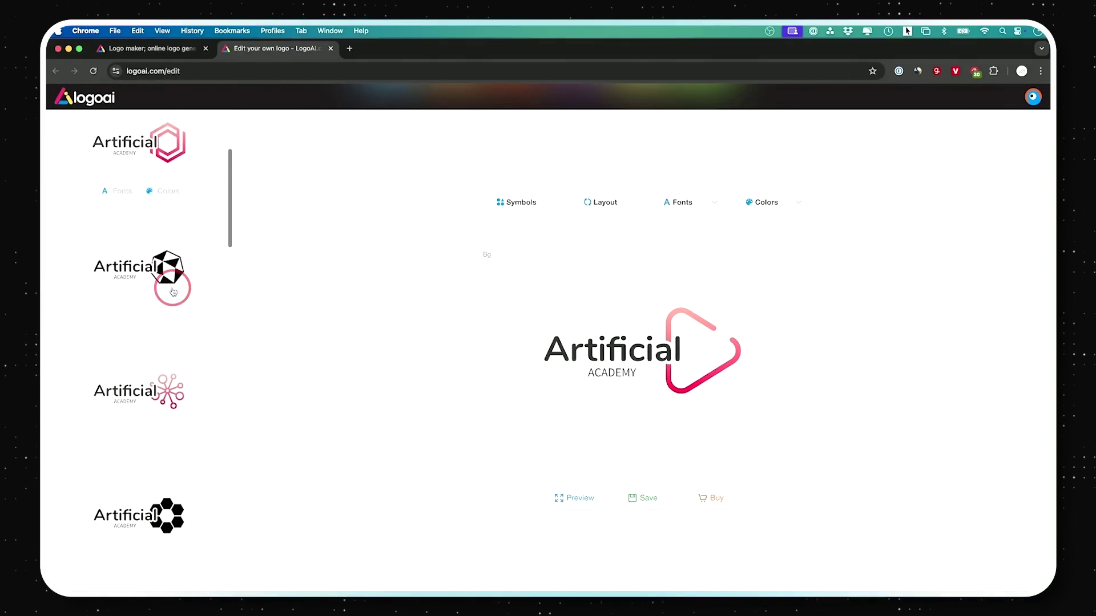
scroll(127, 343, down, 2)
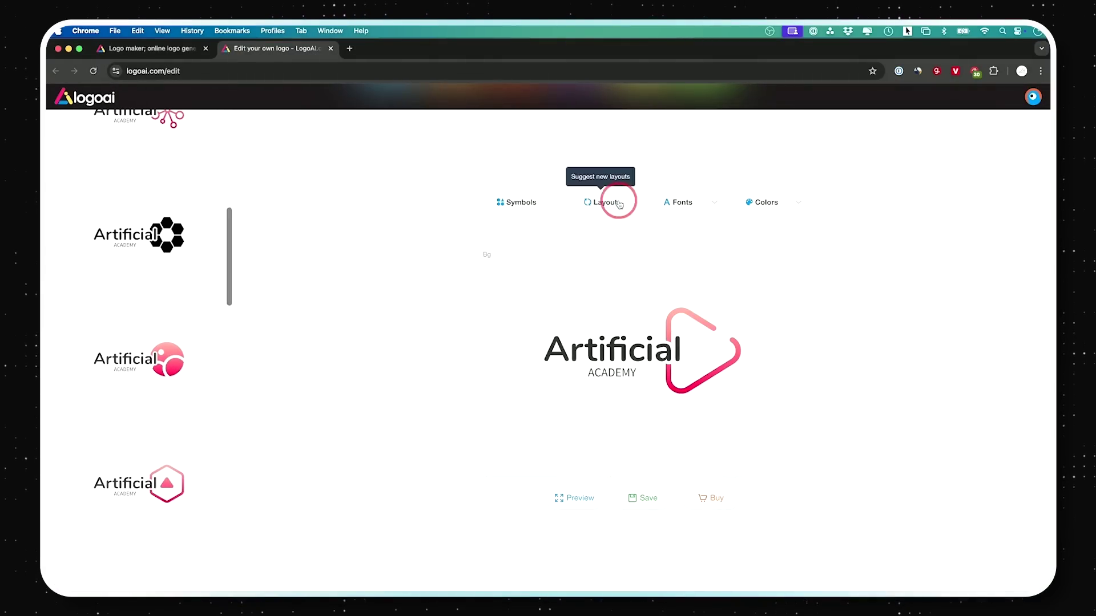
click(520, 203)
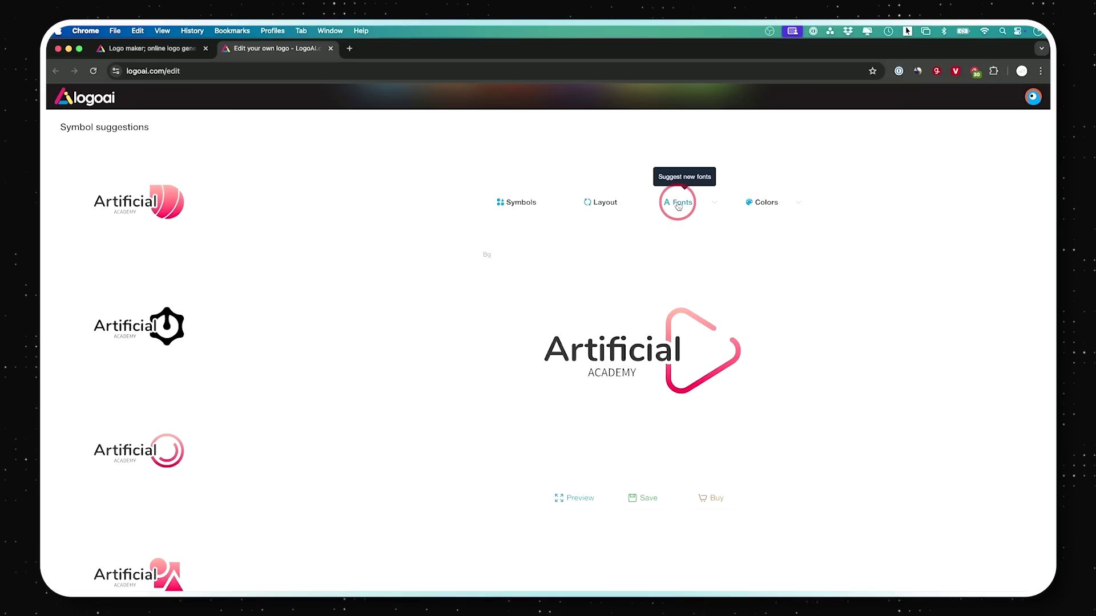
Step: Open the logo's Buy panel and scroll through the Basic, Pro and Brand plans
click(711, 500)
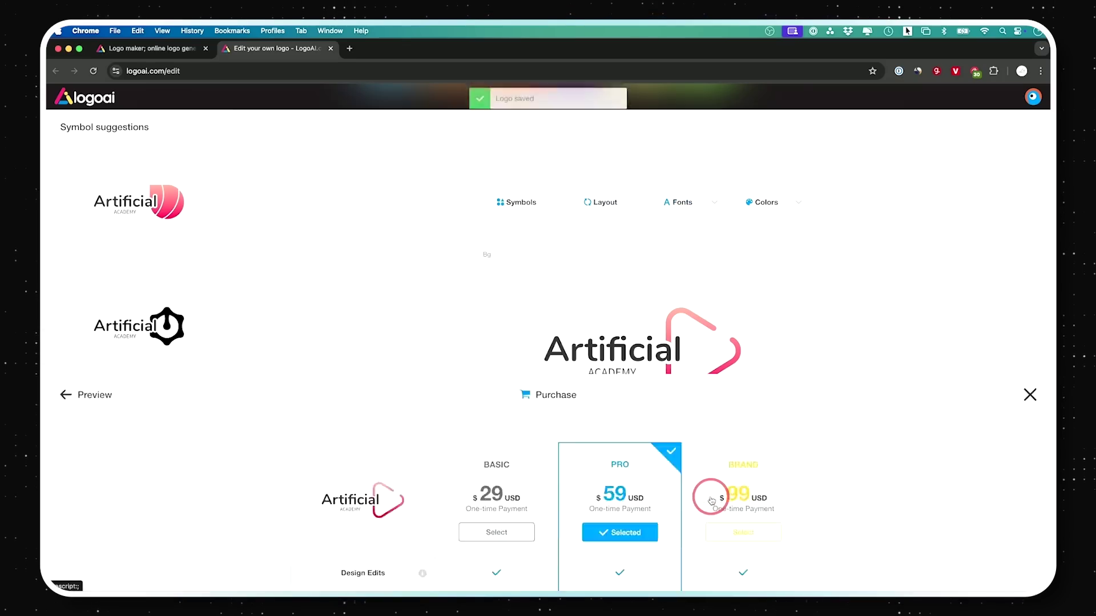
scroll(628, 285, down, 1)
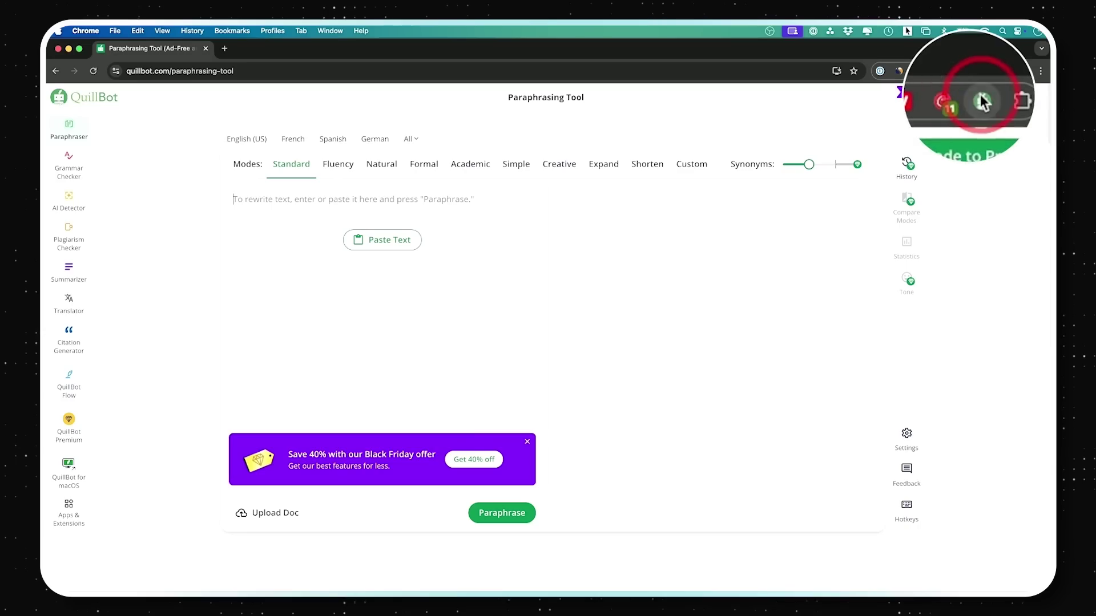
Step: Open the QuillBot Sidebar from the extension menu, then close the side panel
click(974, 70)
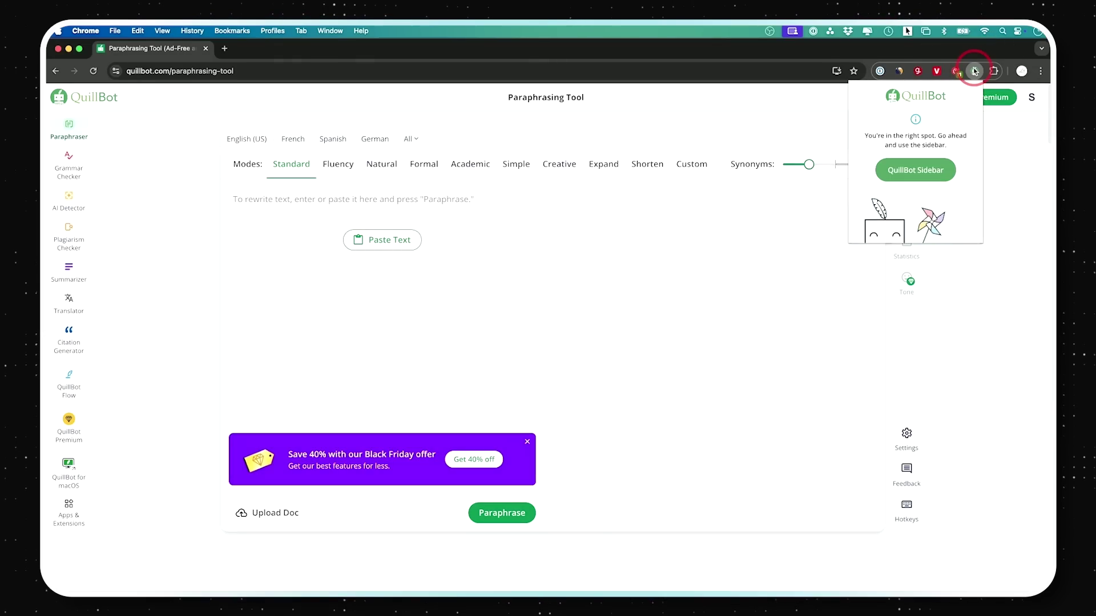
click(919, 171)
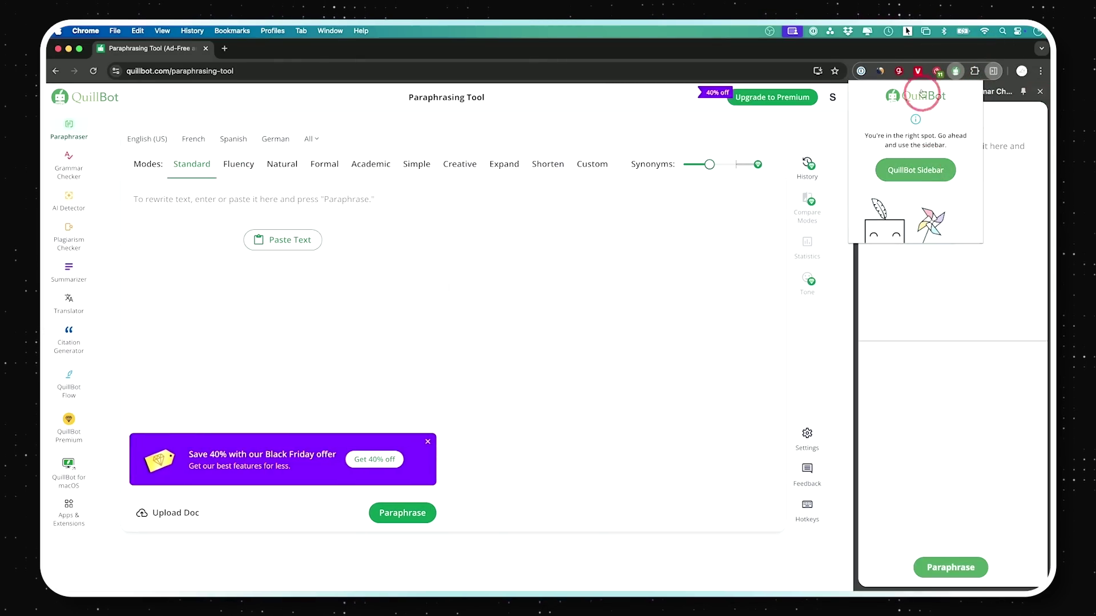
click(978, 122)
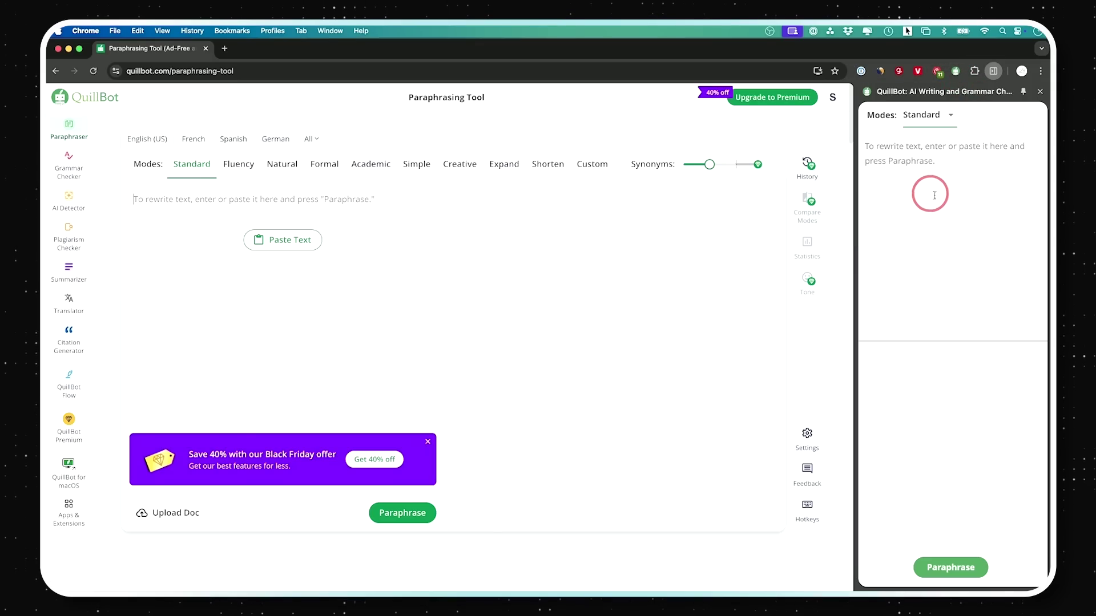
click(1038, 93)
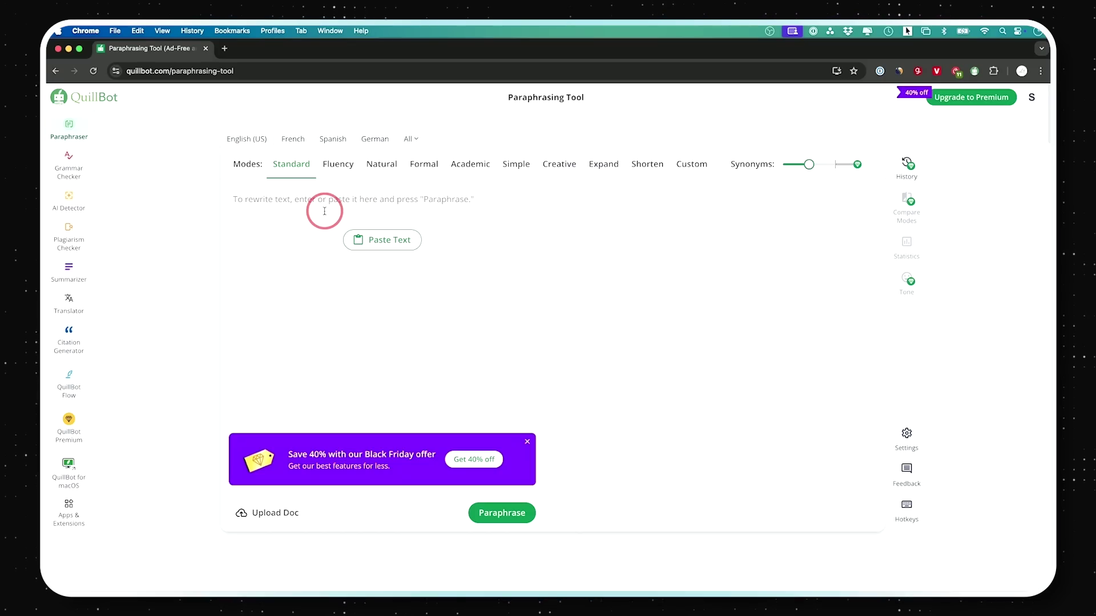
Step: Paraphrase the pasted two-paragraph Chatbase intro, rewrite it in Fluency mode, then go to Grammar Checker
text(Did you know that you can create a personalized chatbot, powered by ChatGPT or Claude, and integrate it into Messenger, Instagram, or WhatsApp?  In this video, I'm going to show you exactly how to do that with Chatbase. I've covered Chatbase several times in this channel before, and it's my go-to tool for adding a custom, powered chatbot to your website. But I partnered with them again to show you how to add it to existing messaging apps like Instagram.)
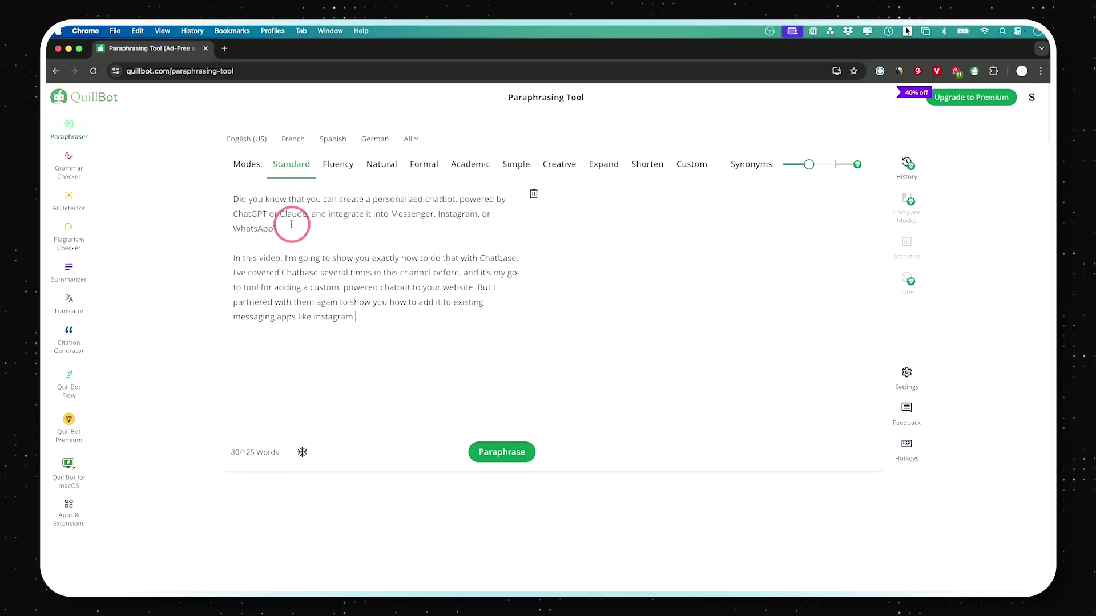
click(501, 457)
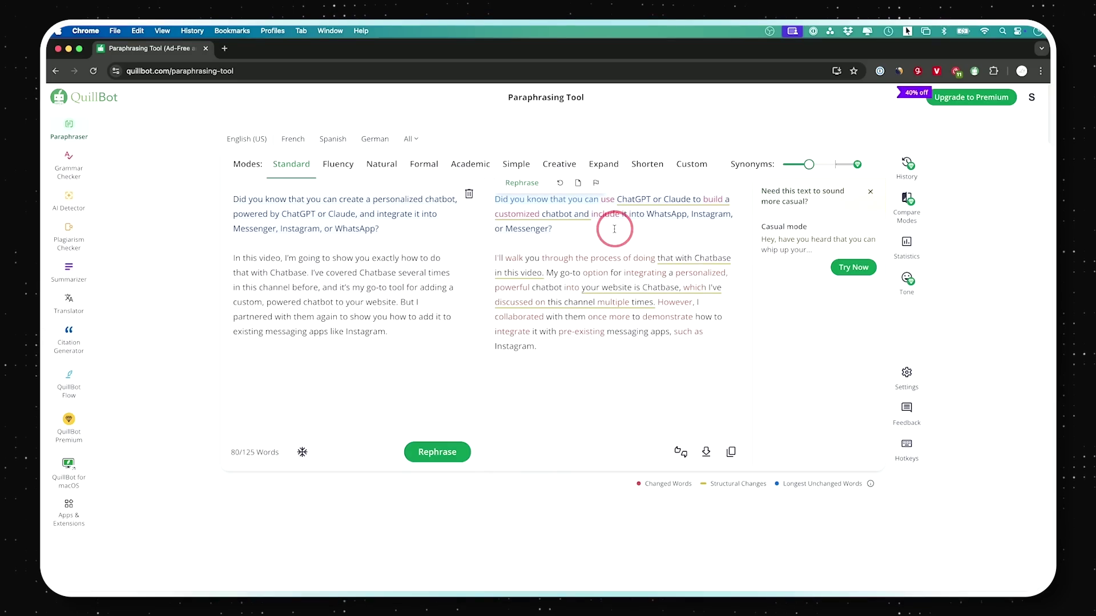
click(340, 173)
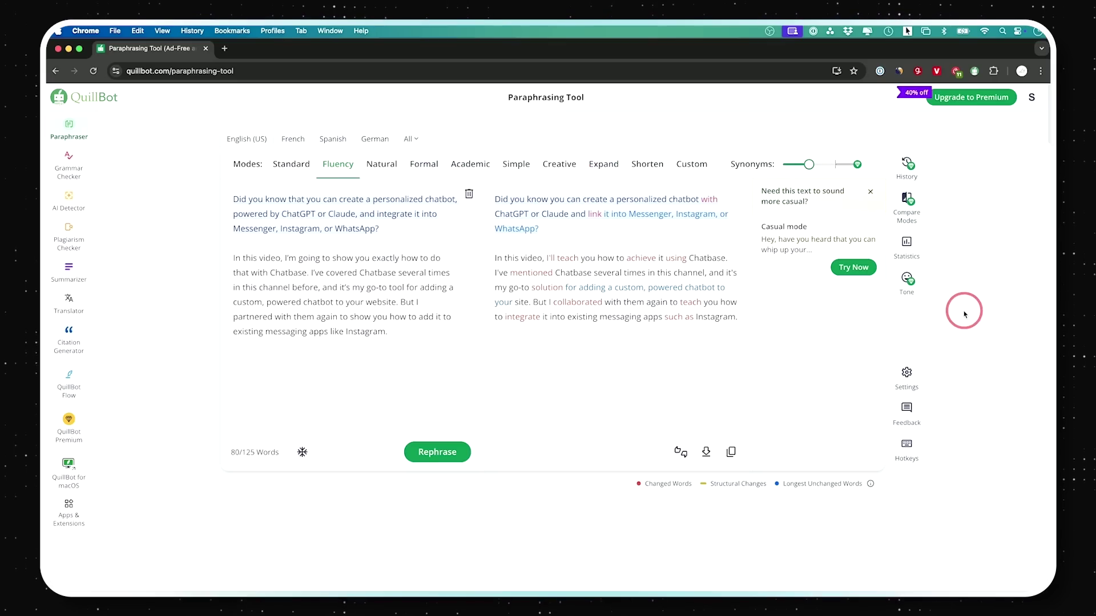
mouse_move(66, 140)
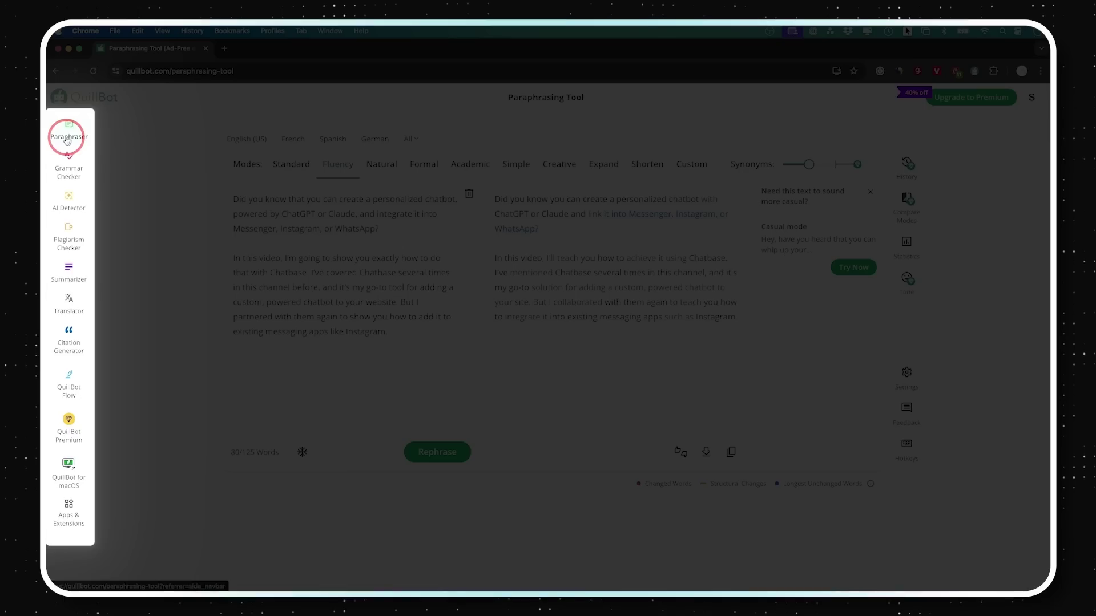
click(71, 173)
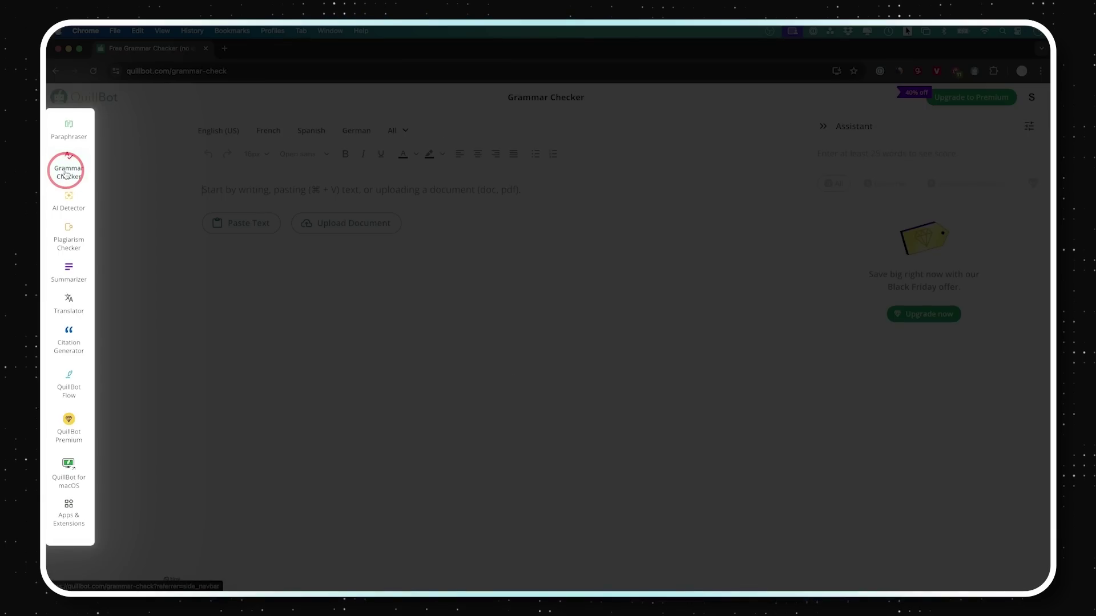
Step: Run the 80-word Chatbase text through AI Detector (0% AI-generated), then go to Citation Generator
click(63, 197)
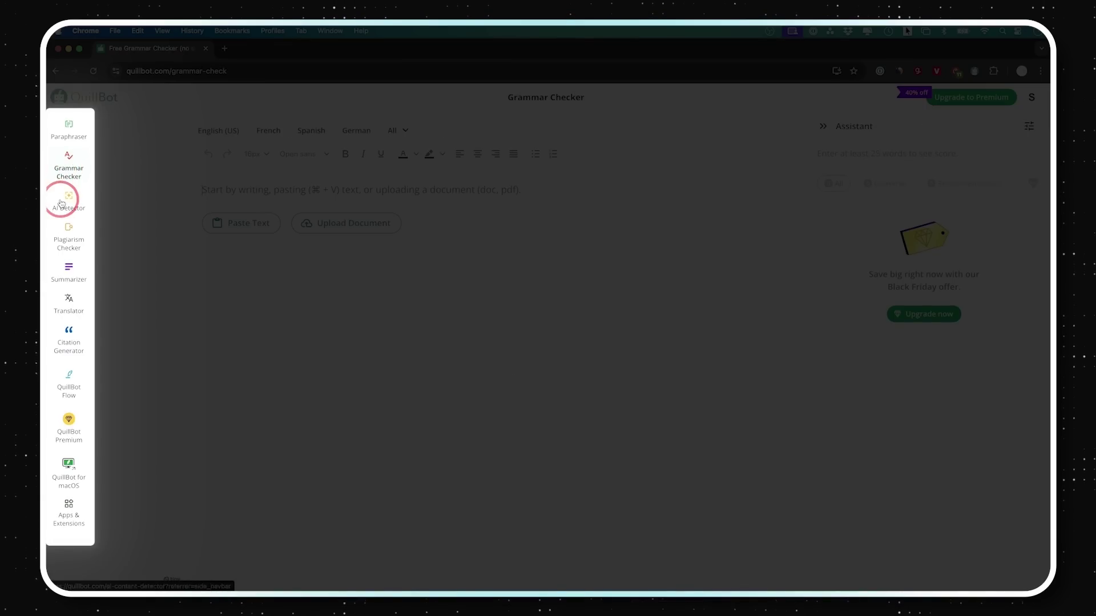
click(349, 230)
click(274, 182)
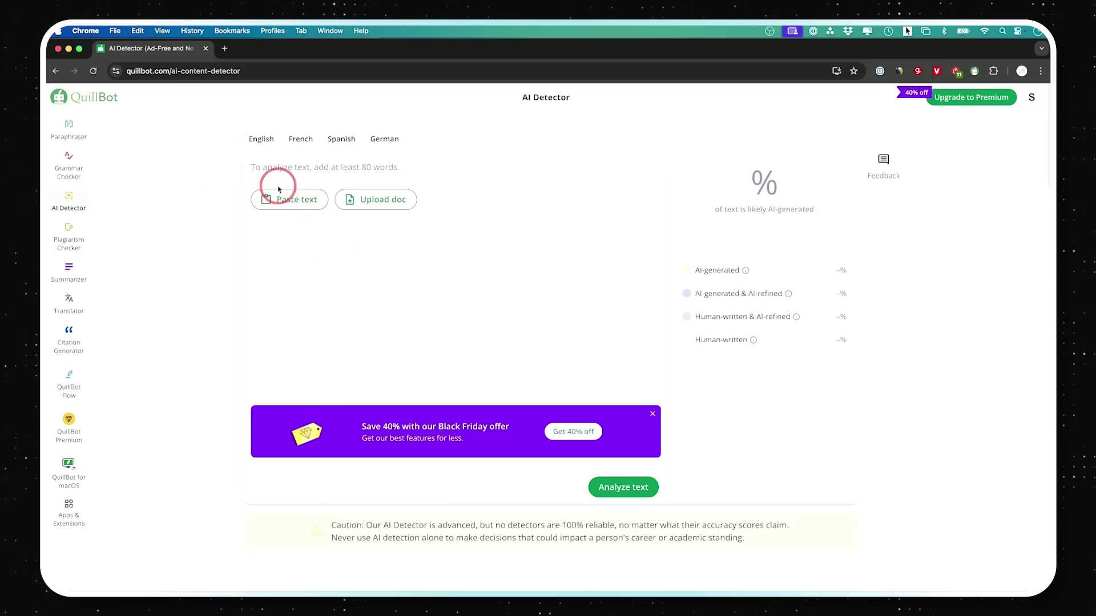
text(Did you know that you can create a personalized chatbot, powered by ChatGPT or Claude, and integrate it into Messenger, Instagram, or WhatsApp?  In this video, I’m going to show you exactly how to do that with Chatbase. I’ve covered Chatbase several times in this channel before, and it’s my go-to tool for adding a custom, powered chatbot to your website. But I partnered with them again to show you how to add it to existing messaging apps like Instagram.)
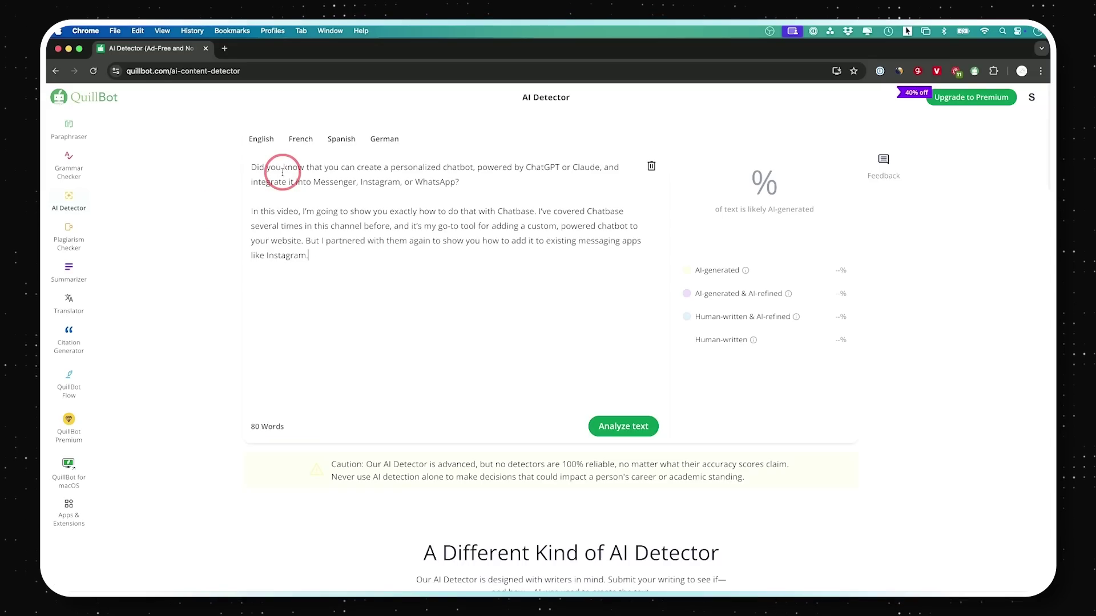
click(627, 431)
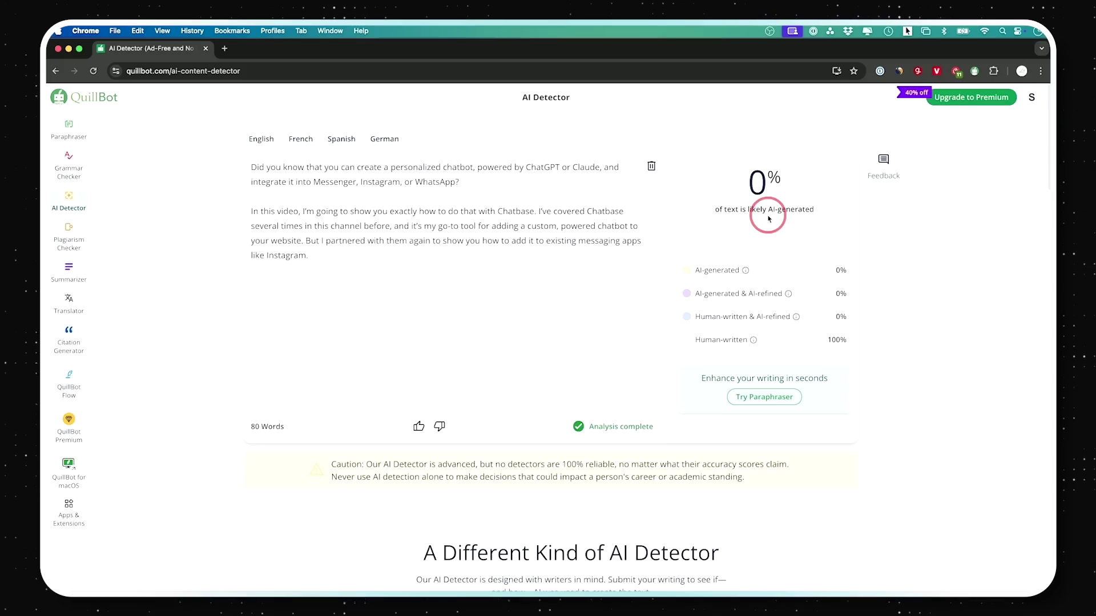
click(63, 347)
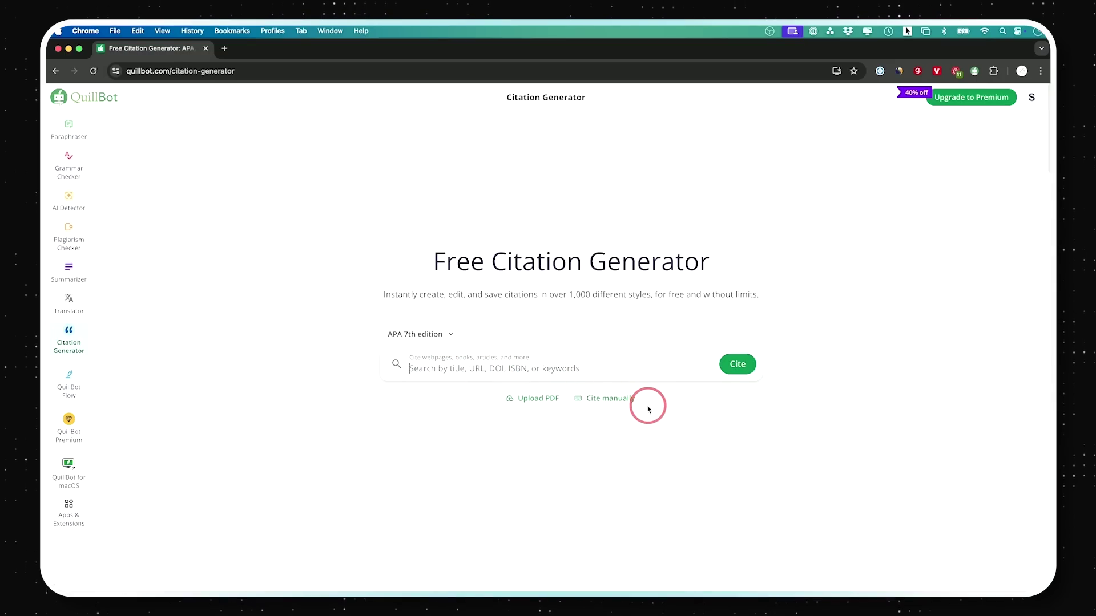
Step: Paraphrase the Chatbase intro text in the QuillBot sidebar panel
click(974, 72)
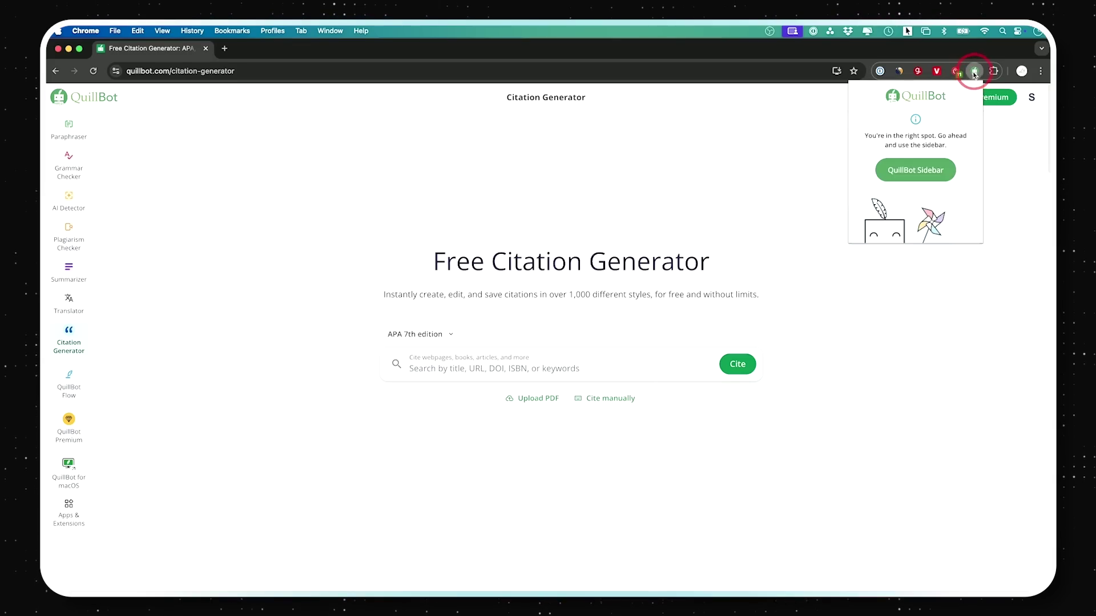
click(907, 169)
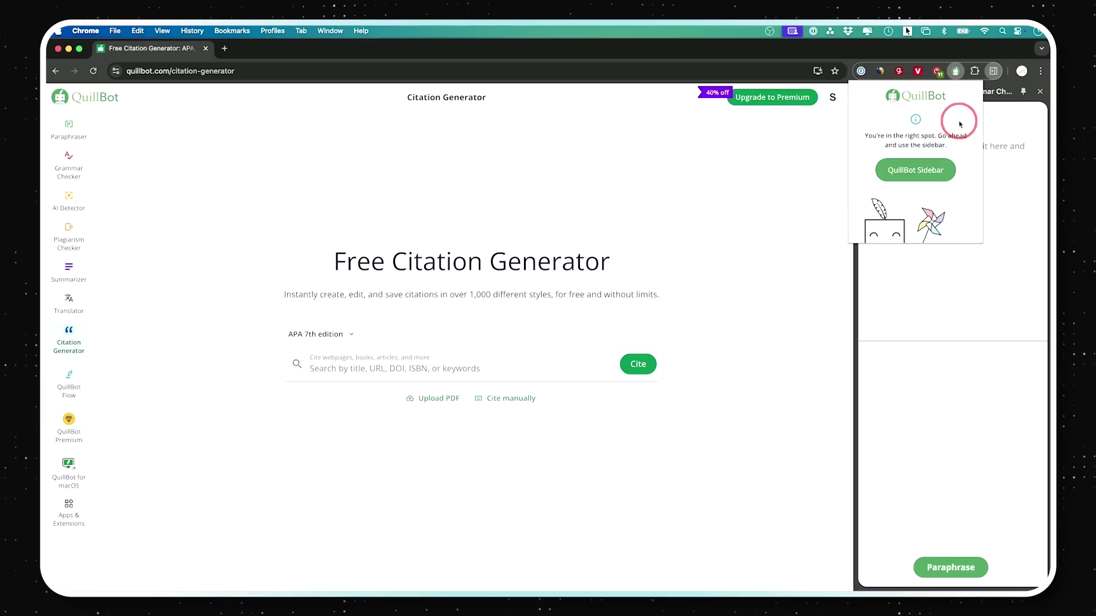
click(1012, 108)
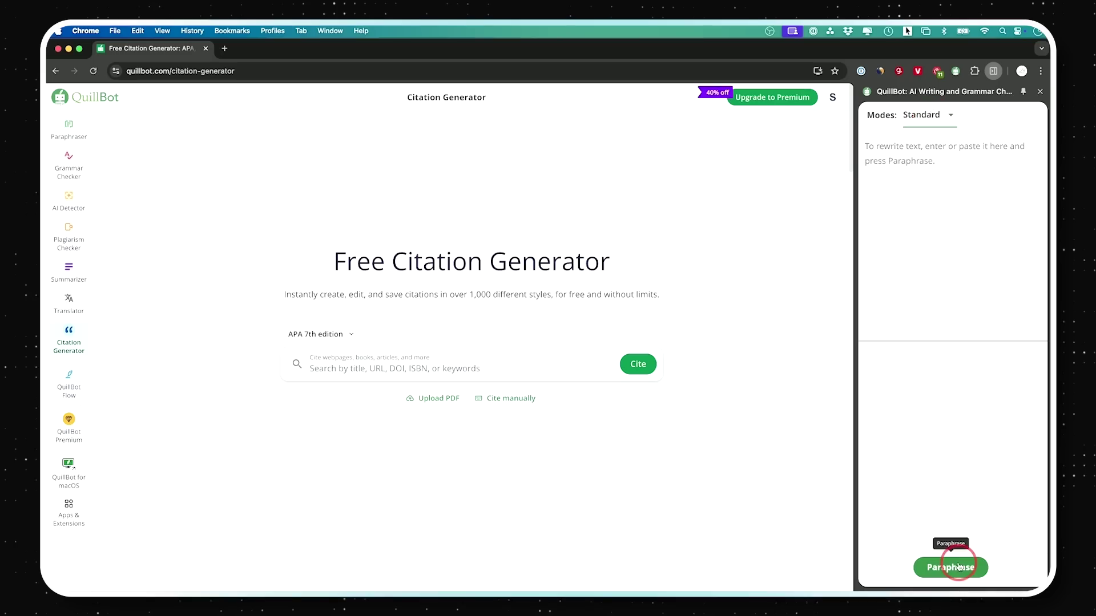
click(905, 297)
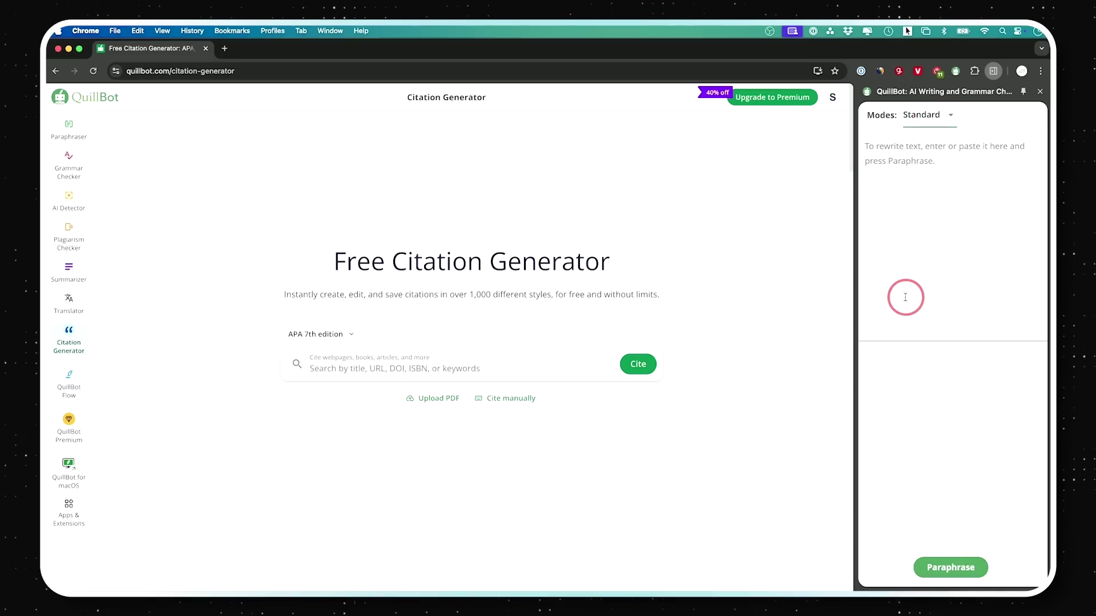
text(Did you know that you can create a personalized chatbot, powered by ChatGPT or Claude, and integrate it into Messenger, Instagram, or WhatsApp?  In this video, I’m going to show you exactly how to do that with Chatbase. I’ve covered Chatbase several times in this channel before, and it’s my go-to tool for adding a custom, powered chatbot to your website. But I partnered with them again to show you how to add it to existing messaging apps like Instagram.)
click(956, 565)
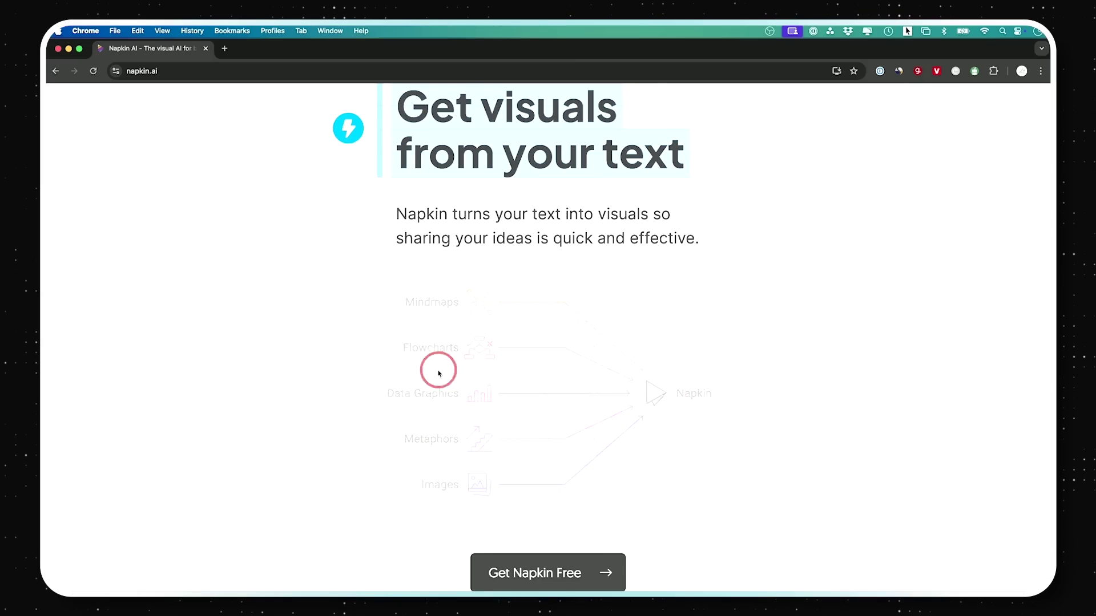
Step: Scroll back to the top of the napkin.ai homepage
scroll(780, 389, up, 3)
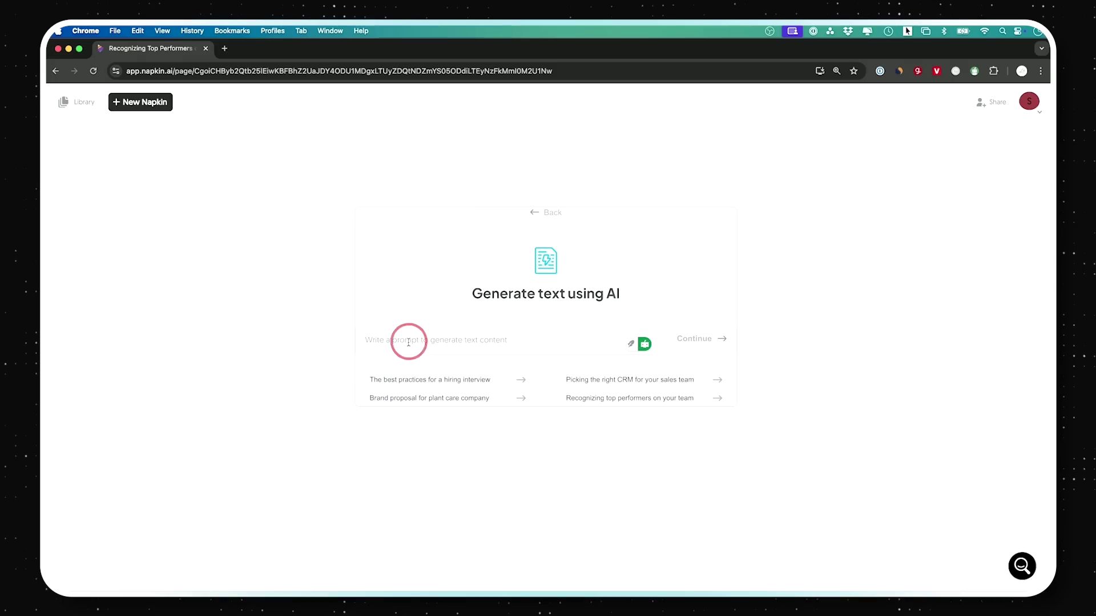
Step: Draft a new napkin with AI from a prompt on converting cold traffic into paying customers
click(141, 102)
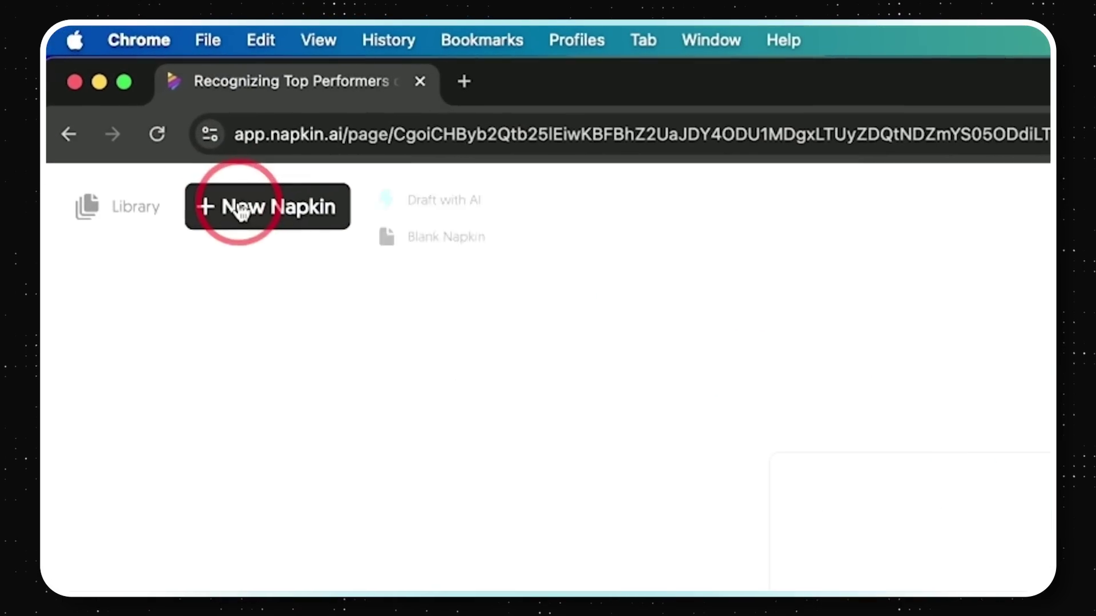
click(463, 222)
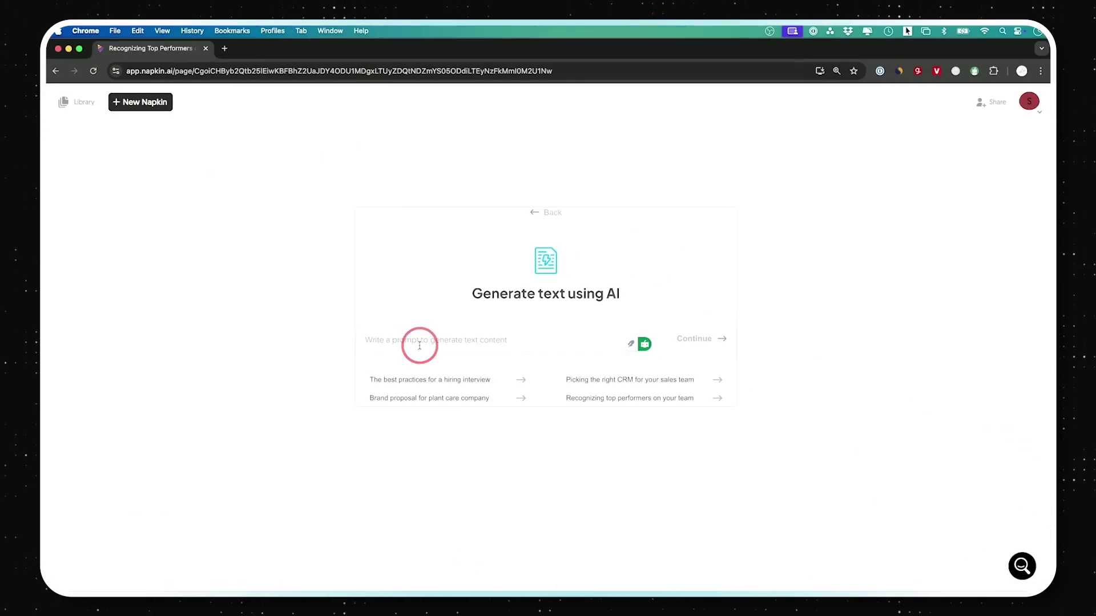
click(420, 340)
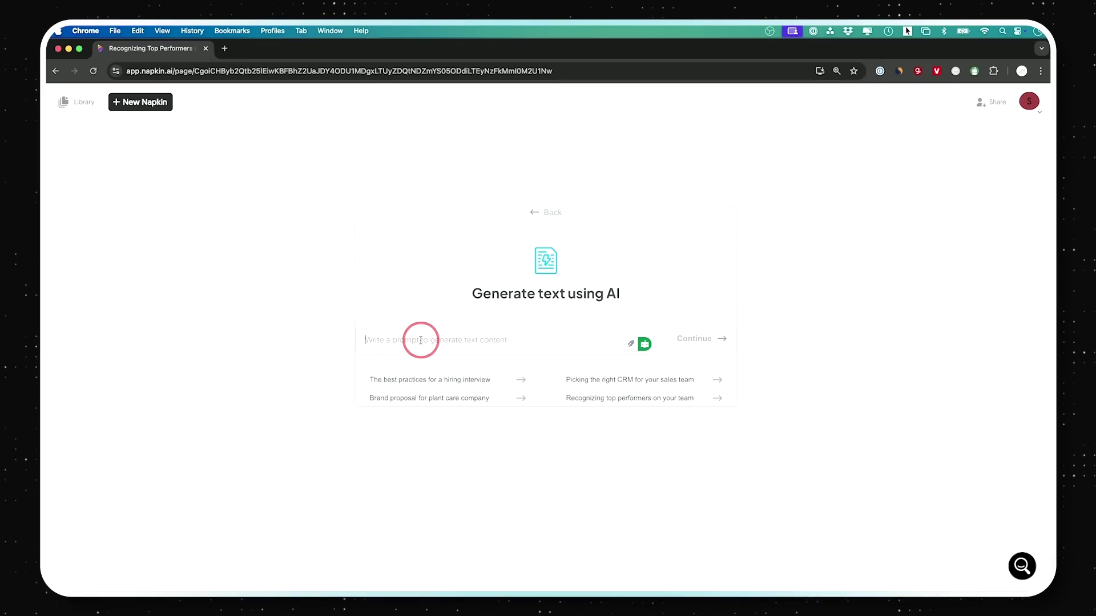
text(generate a funnel showing how to convert cold traffic to payment customer)
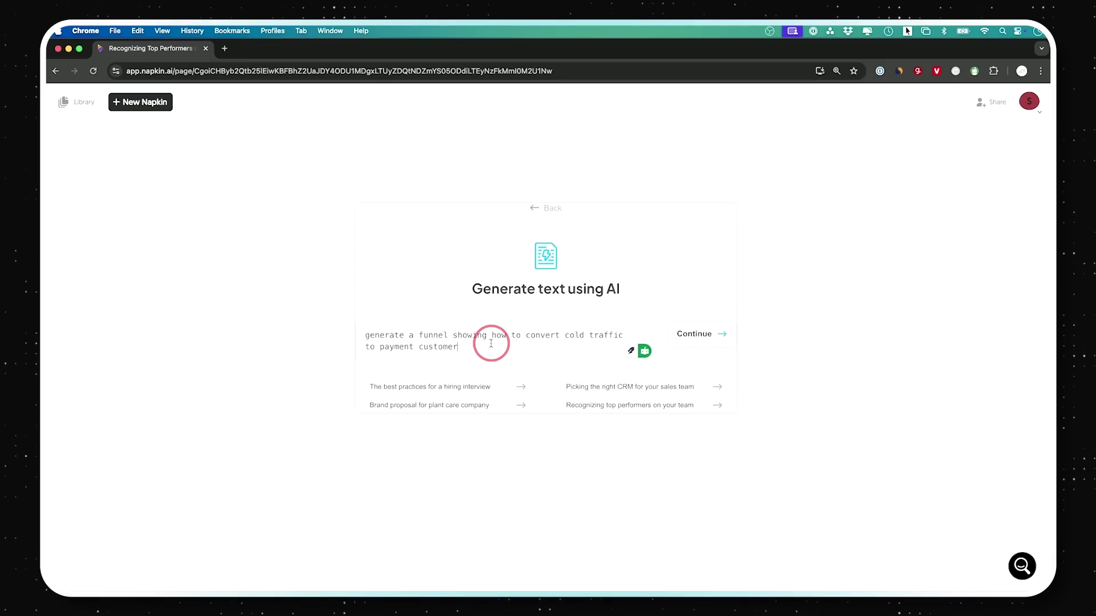
click(713, 334)
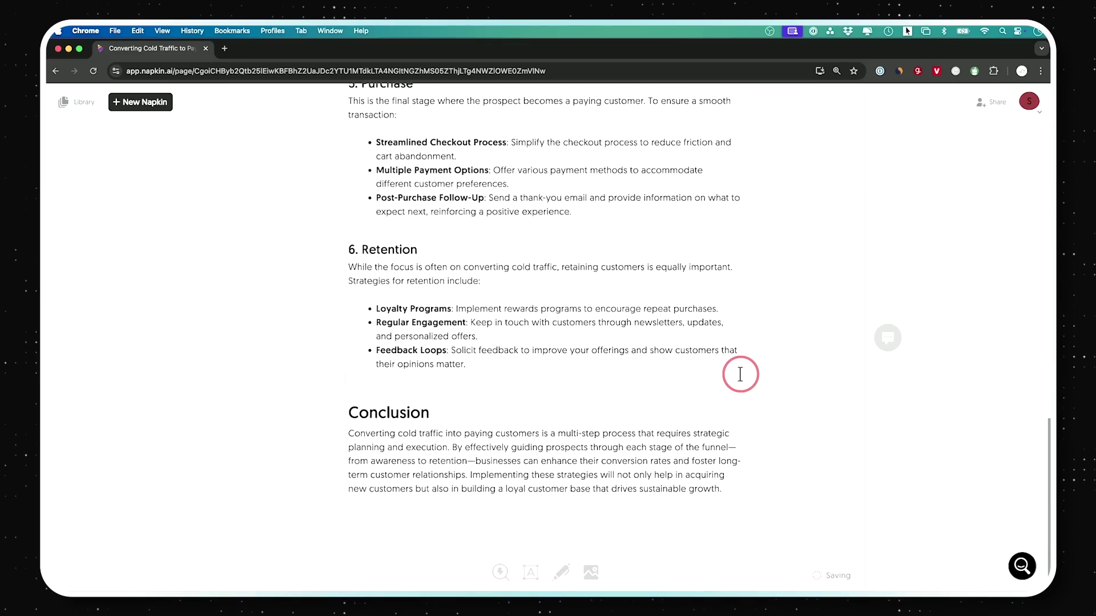
scroll(543, 330, up, 20)
scroll(542, 330, down, 3)
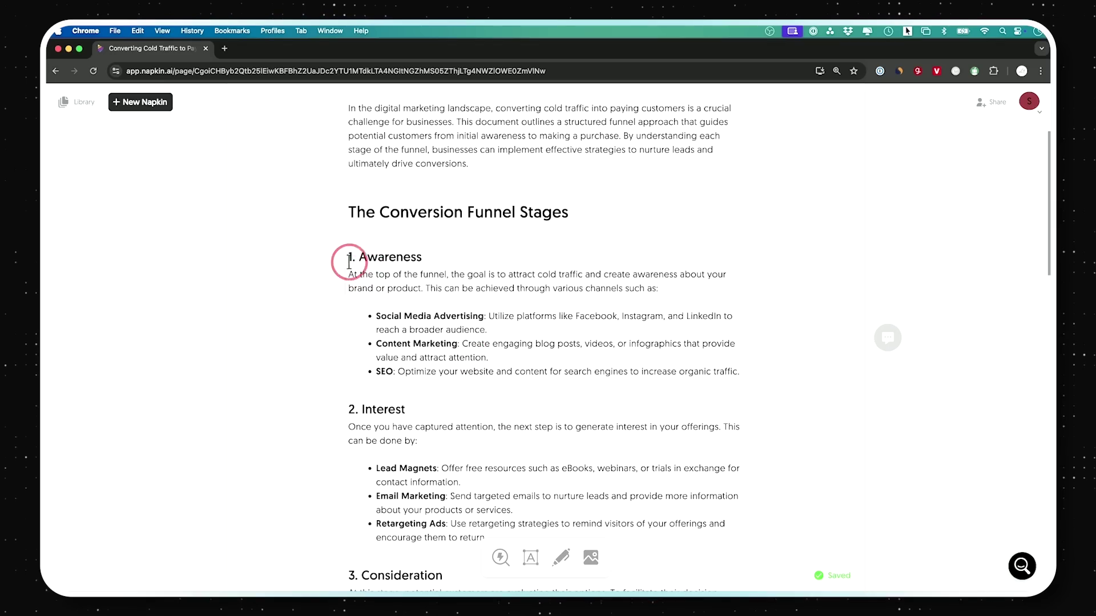
Step: Generate a visual from the Awareness section text through the Content Marketing bullet
drag(349, 256, 746, 371)
drag(489, 358, 301, 262)
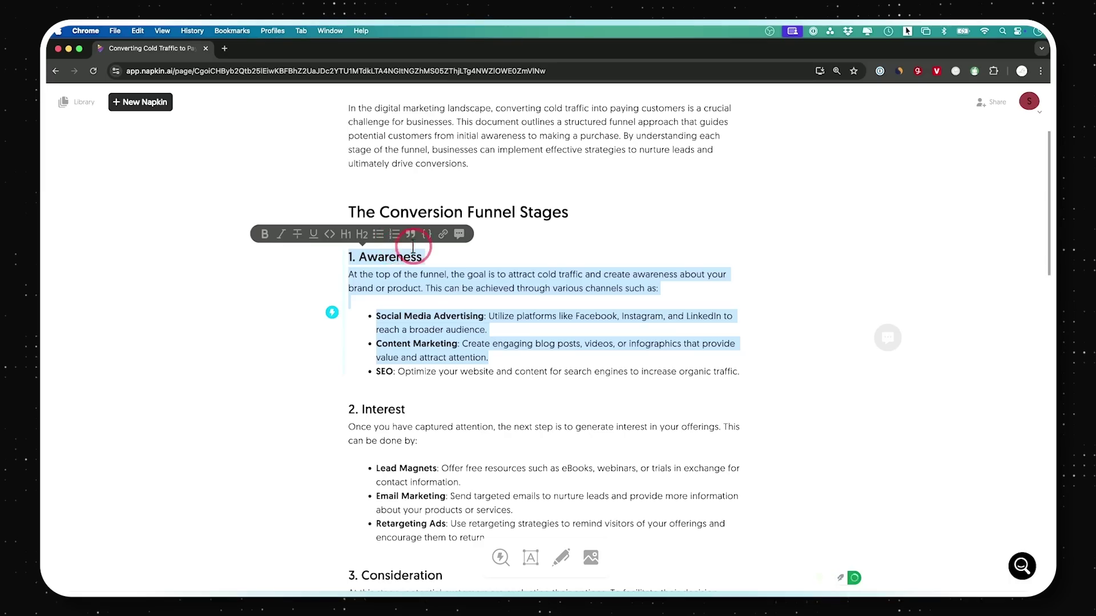
click(334, 320)
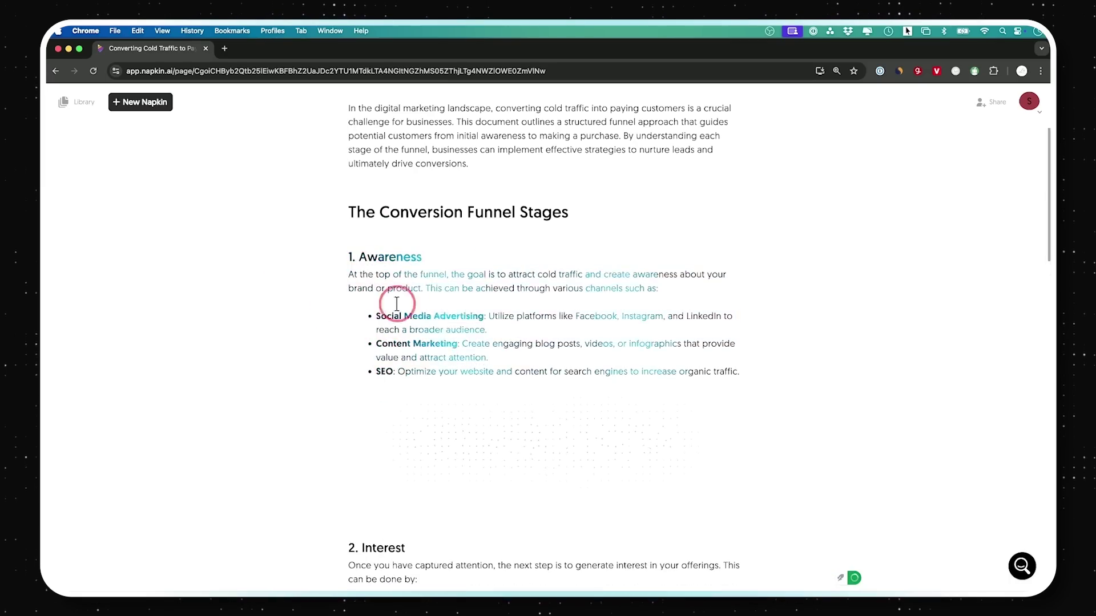
scroll(458, 303, down, 2)
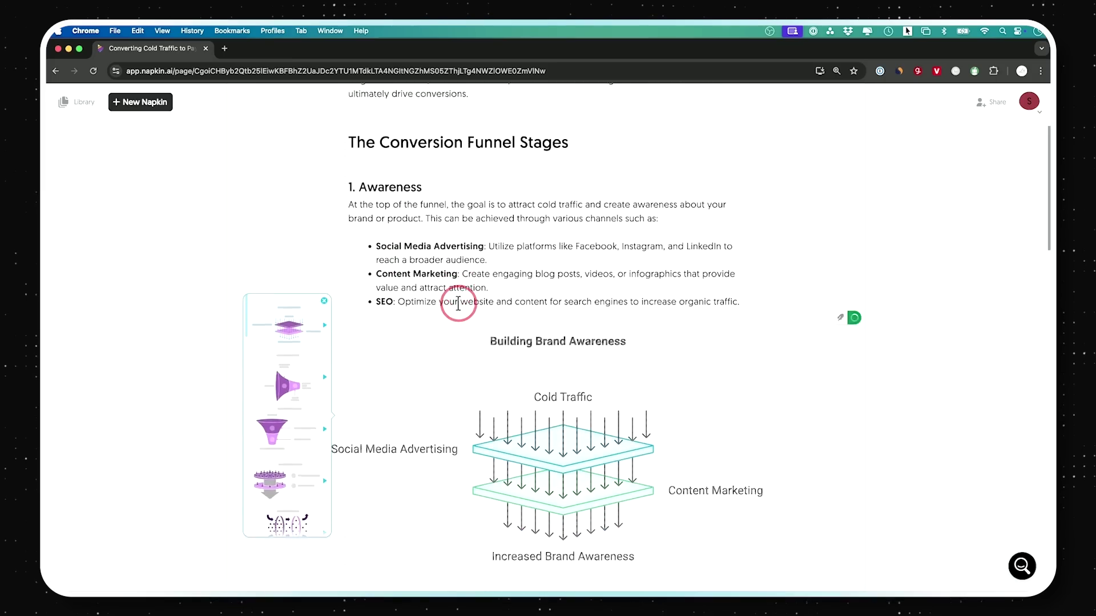
scroll(458, 303, down, 2)
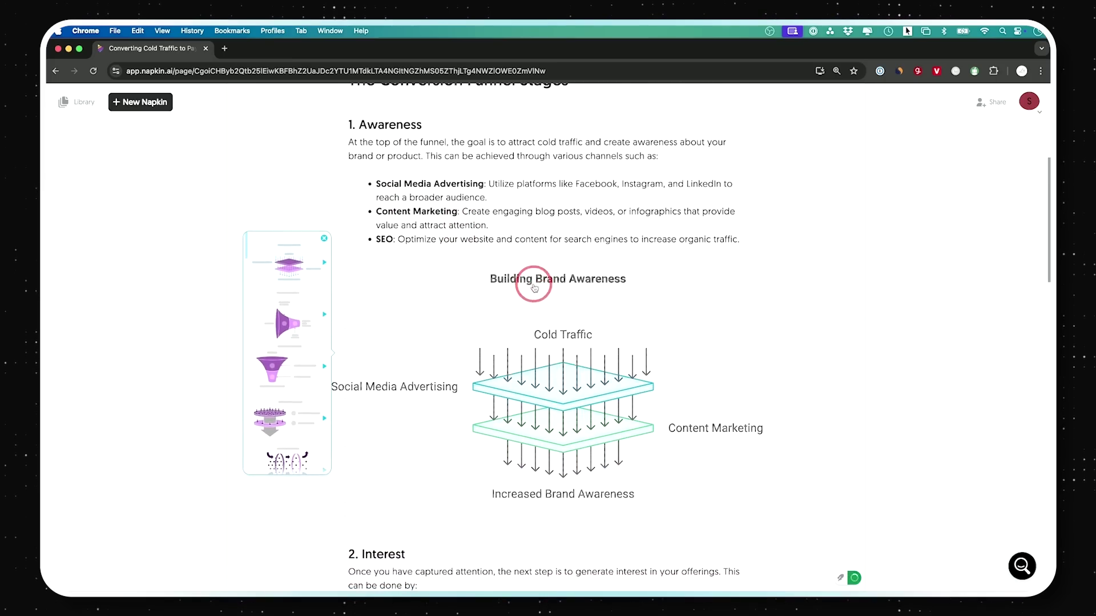
Step: Restyle the Building Brand Awareness visual with the stacked-layers style and view its colour variants
click(287, 269)
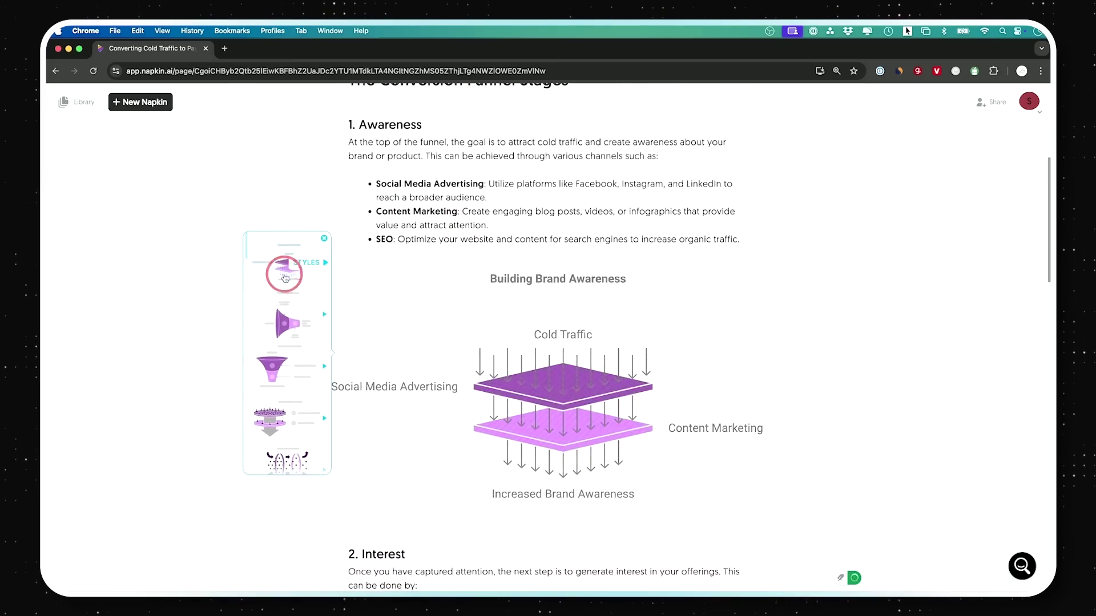
scroll(287, 358, down, 2)
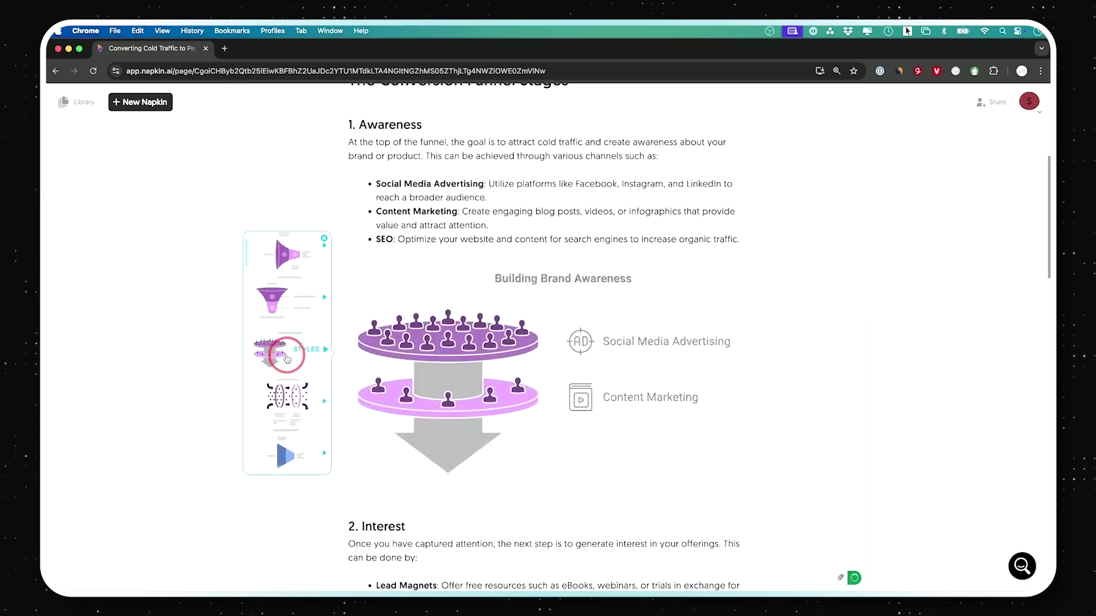
scroll(285, 351, down, 2)
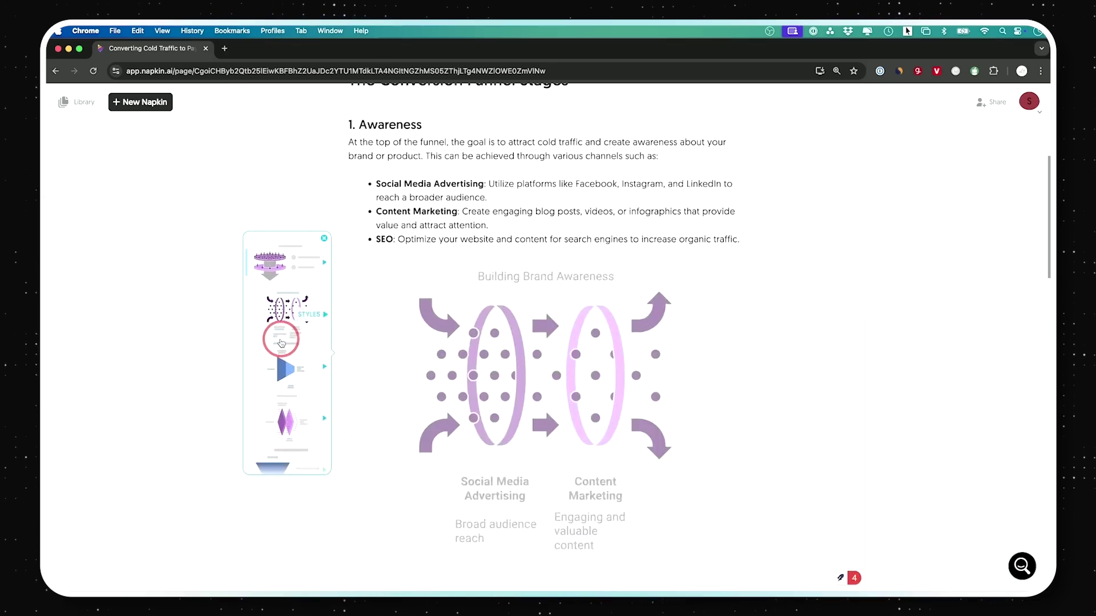
scroll(280, 343, up, 3)
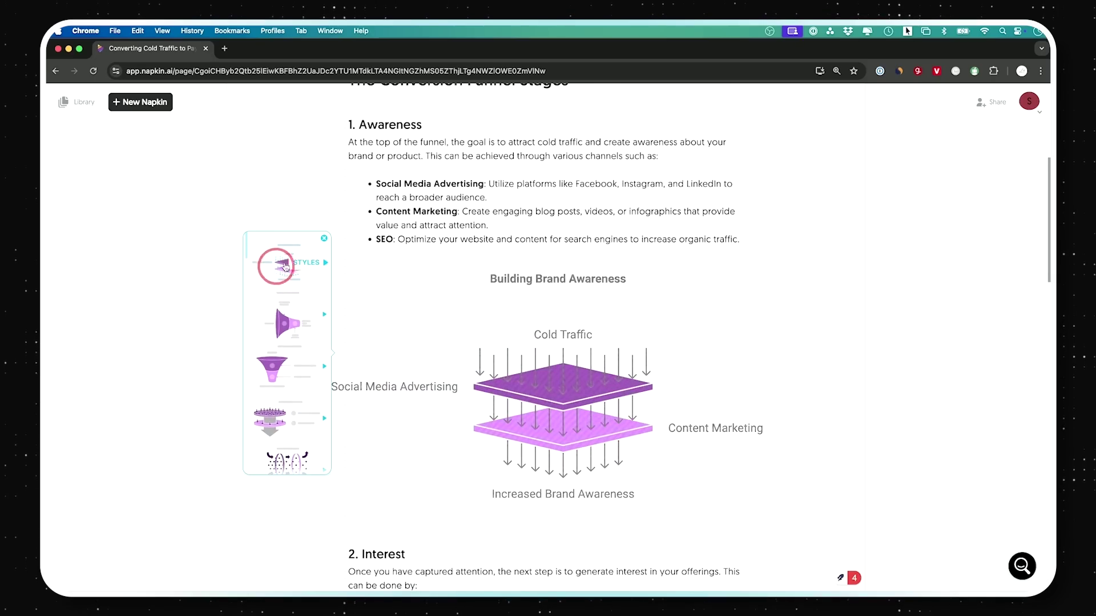
click(304, 262)
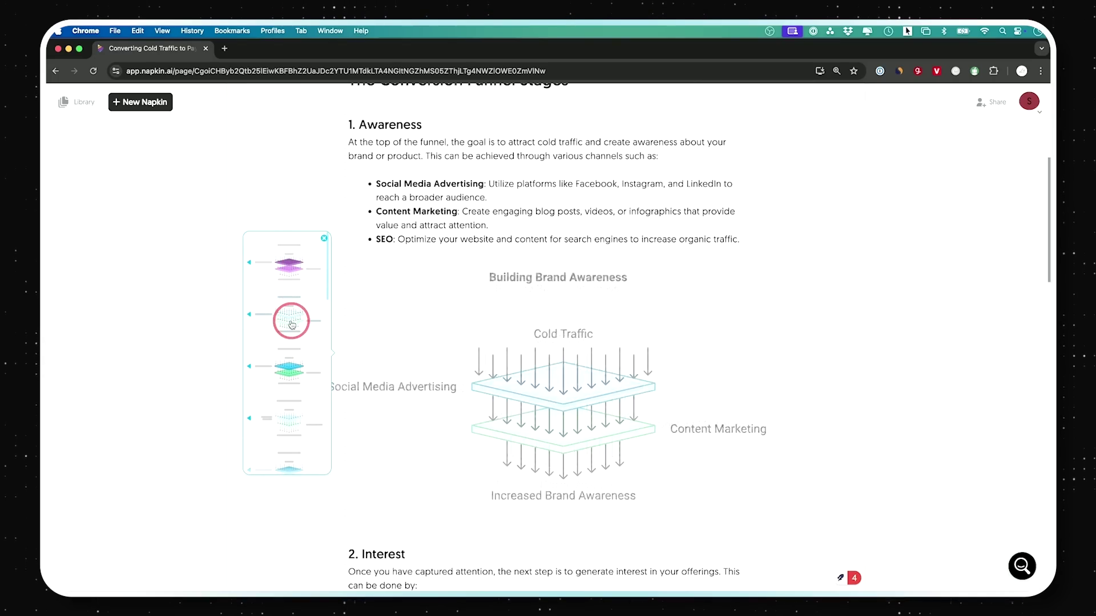
scroll(293, 381, down, 2)
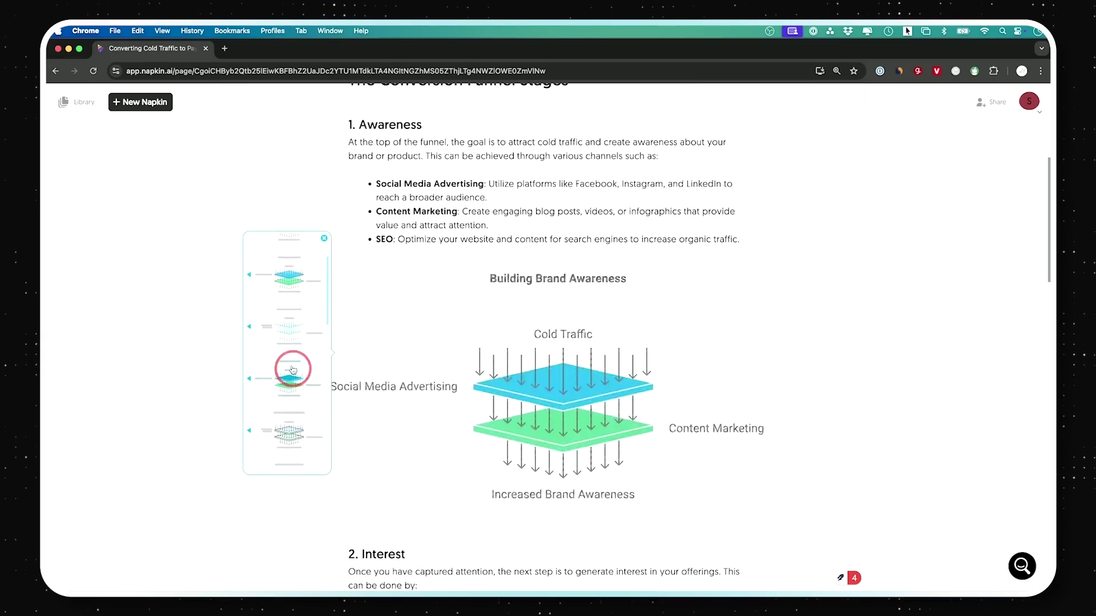
scroll(282, 279, down, 3)
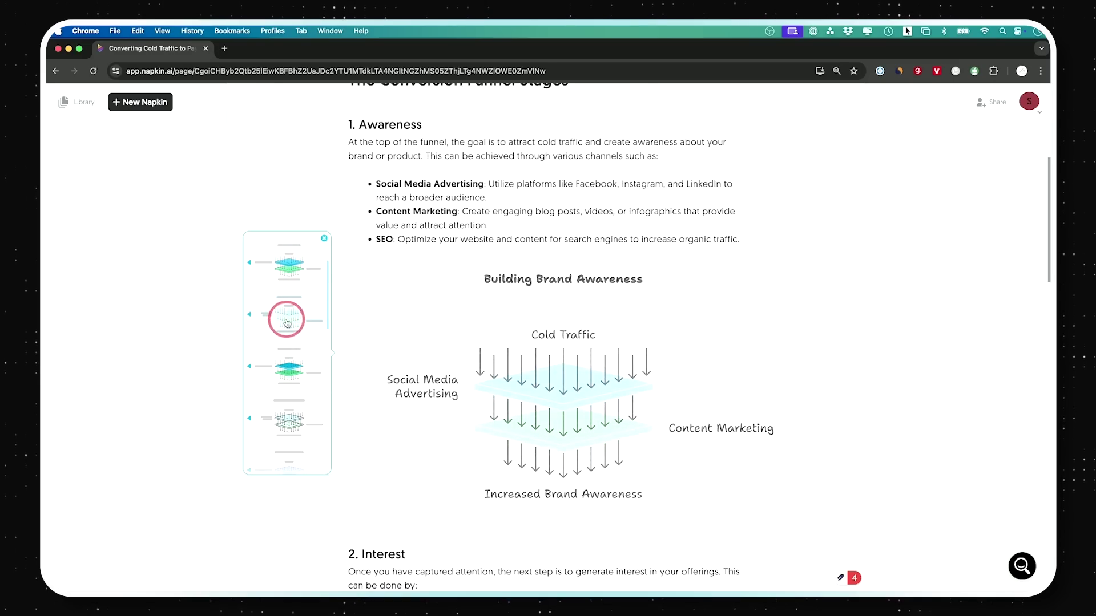
Step: Apply the blue and green colour variant to the Building Brand Awareness diagram
click(283, 278)
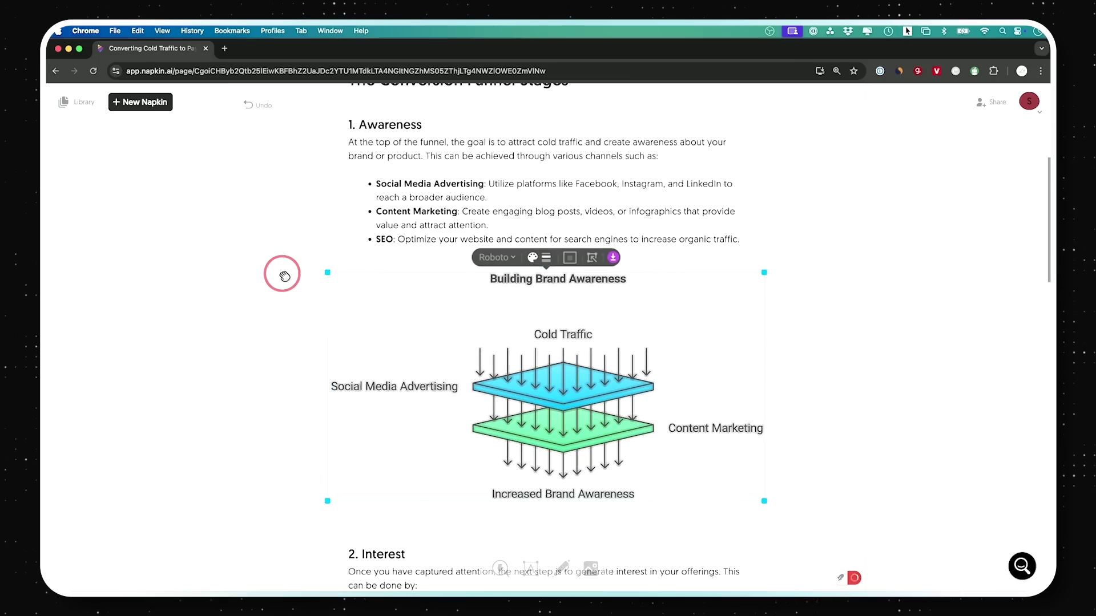
click(886, 397)
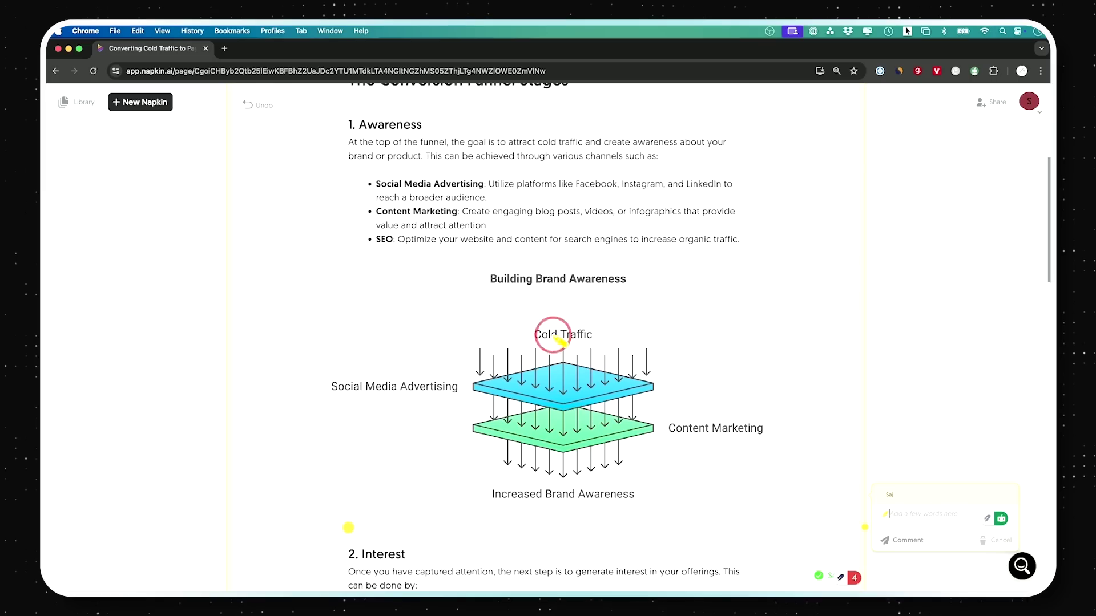
click(997, 539)
Step: Download the diagram as a PNG in light mode, background off, at 3x resolution
click(605, 335)
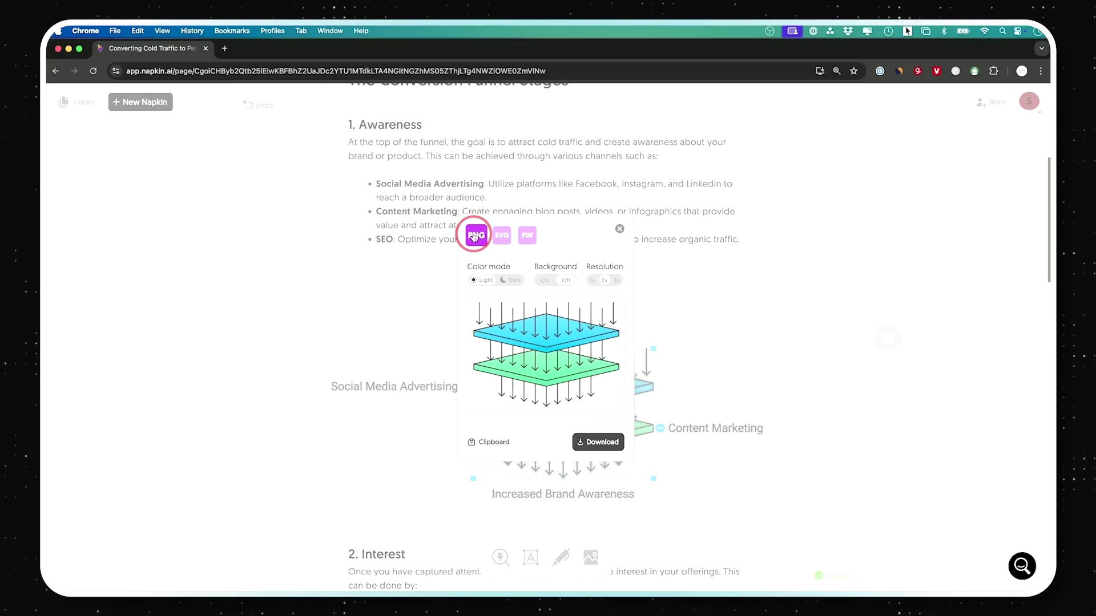
click(512, 282)
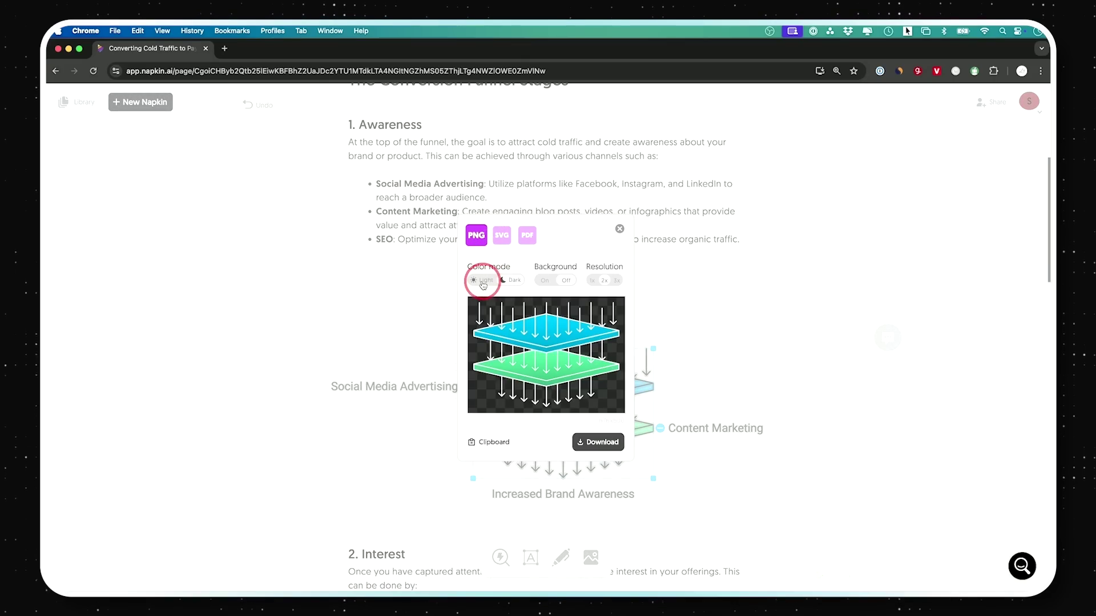
click(482, 282)
click(556, 282)
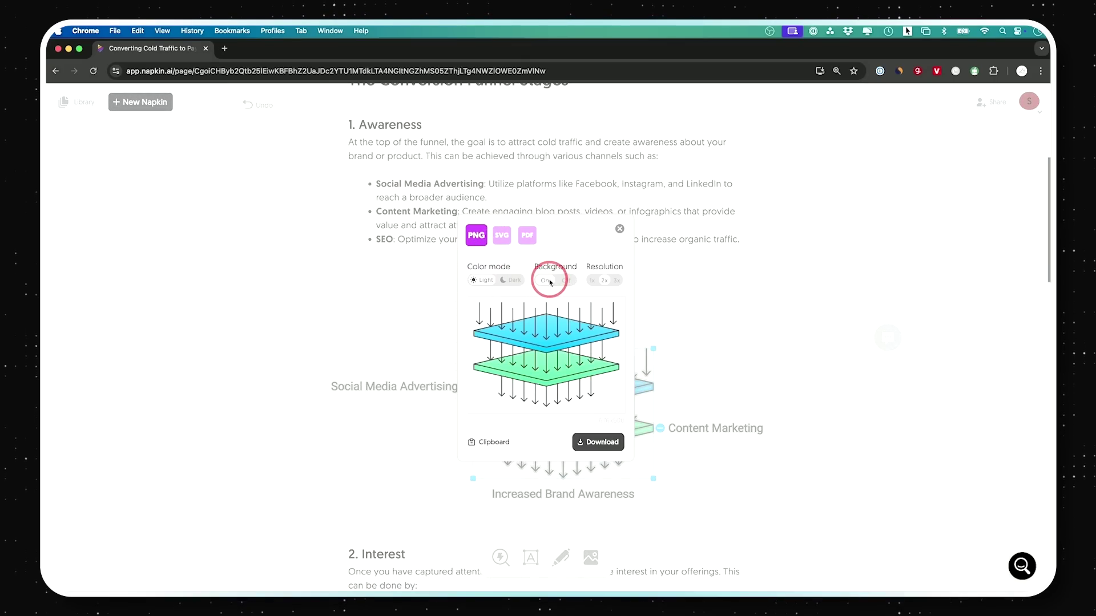
click(568, 281)
click(615, 280)
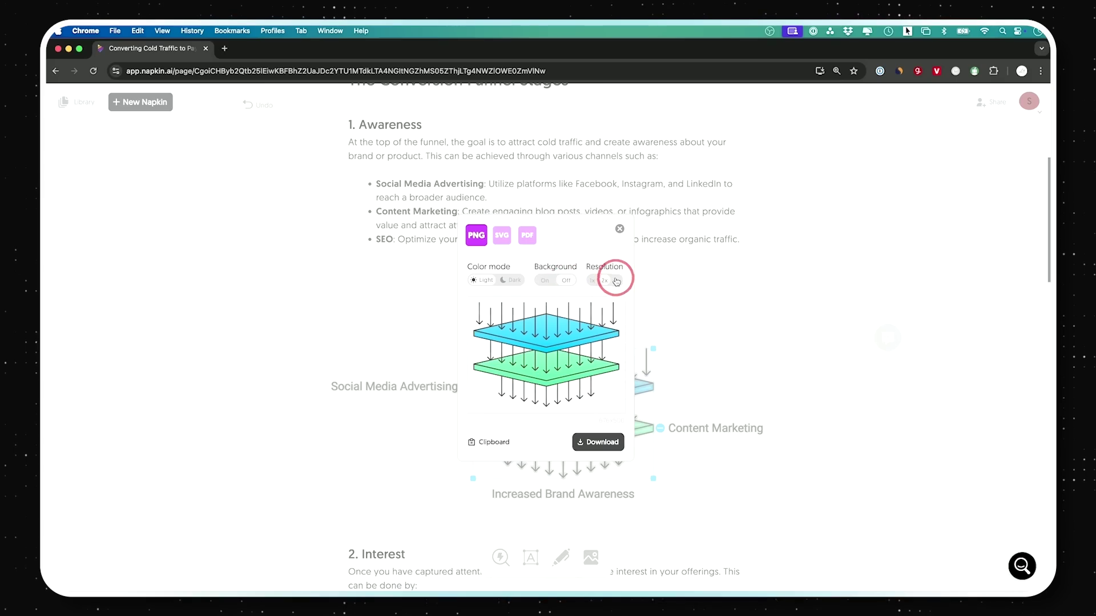
click(605, 442)
scroll(694, 384, down, 7)
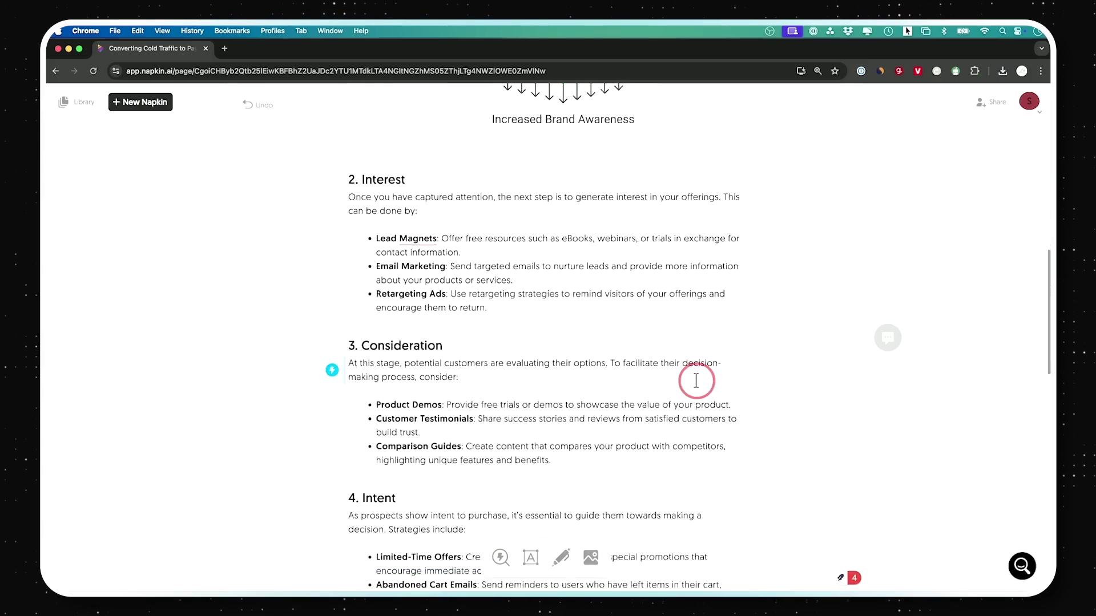
Step: Select the Conversion Funnel Stages text through Retention and generate a funnel visual from it
scroll(695, 380, up, 10)
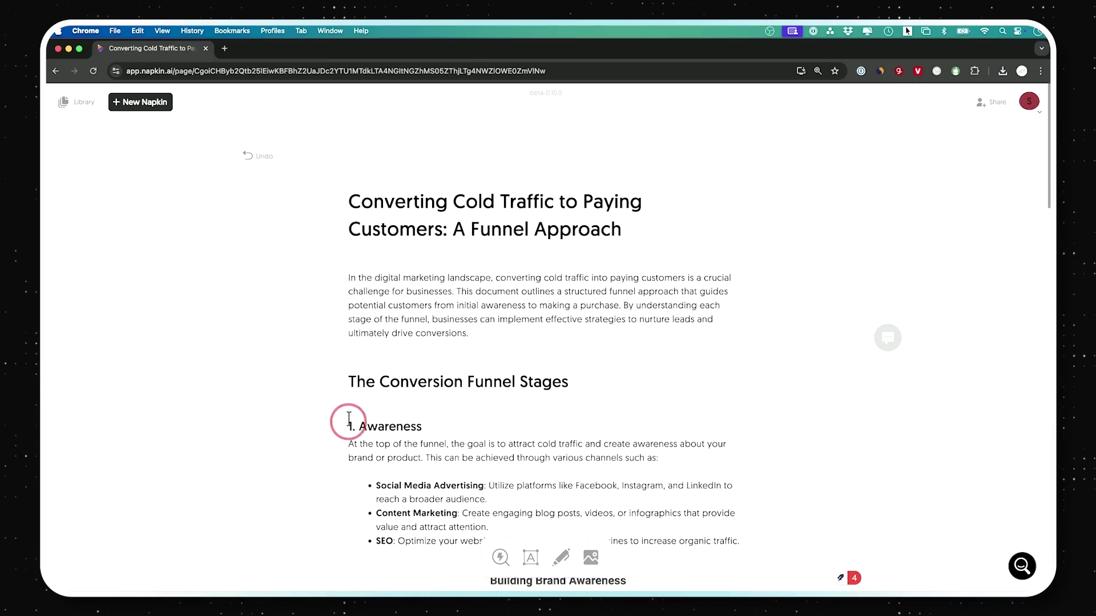
drag(349, 382, 528, 431)
scroll(457, 433, down, 3)
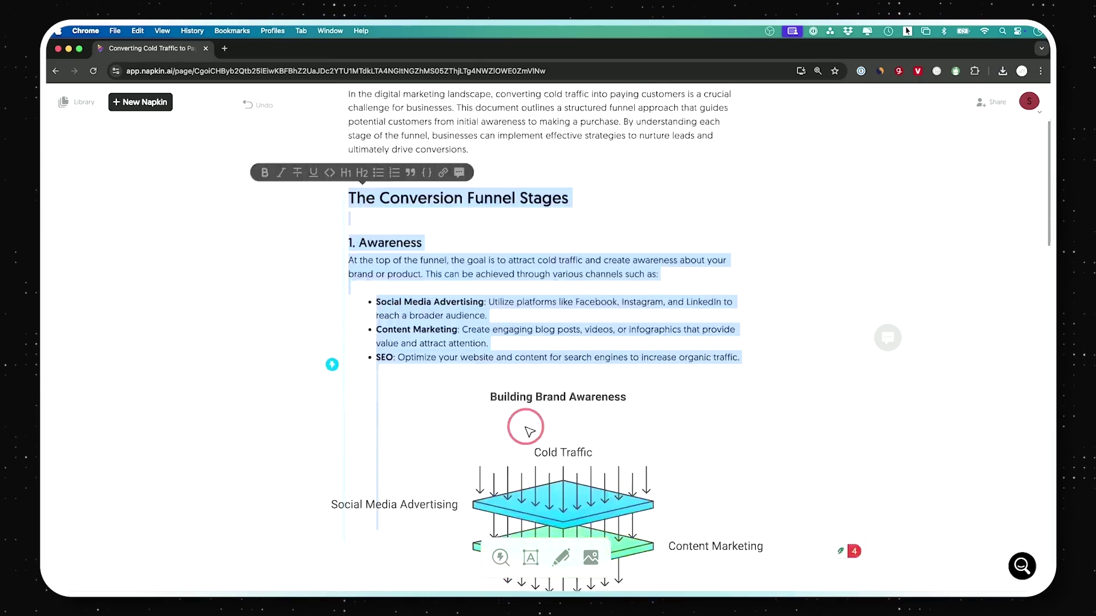
click(528, 431)
scroll(522, 425, down, 20)
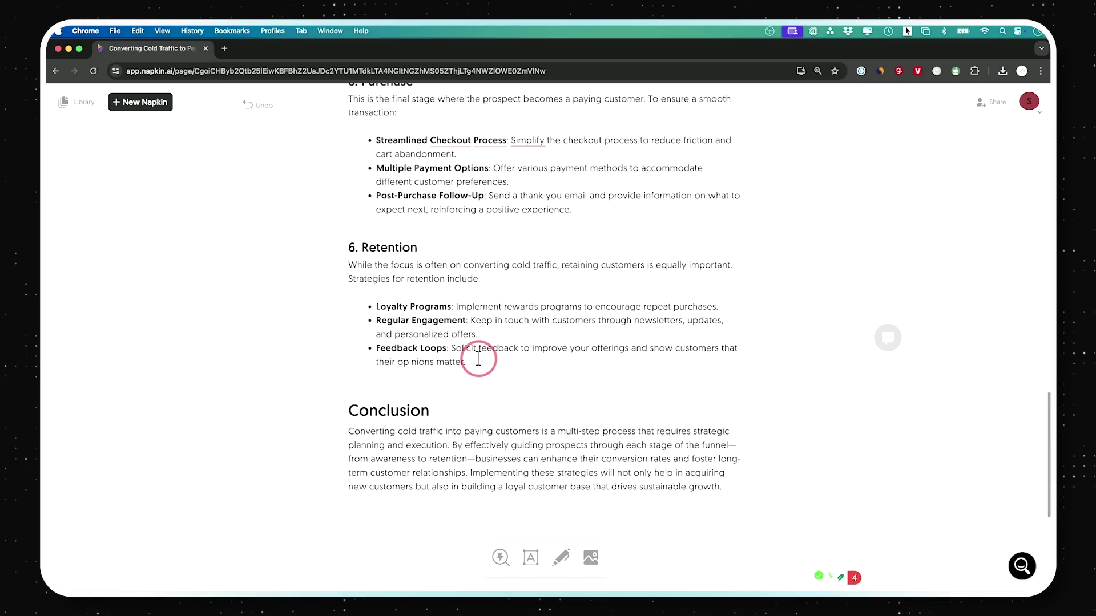
shift+click(478, 358)
scroll(451, 286, up, 5)
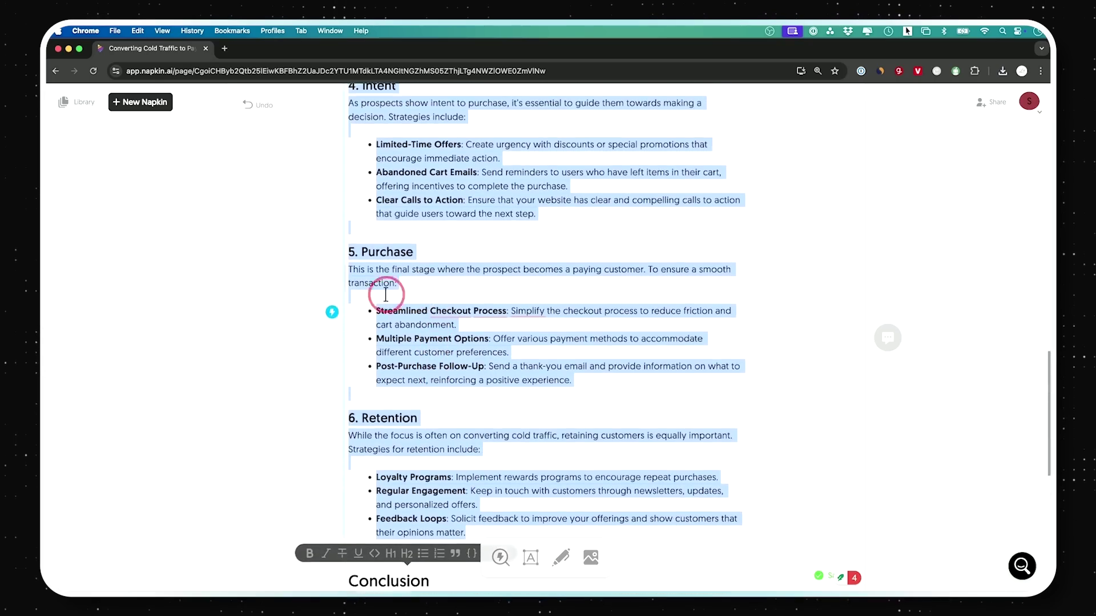
click(330, 314)
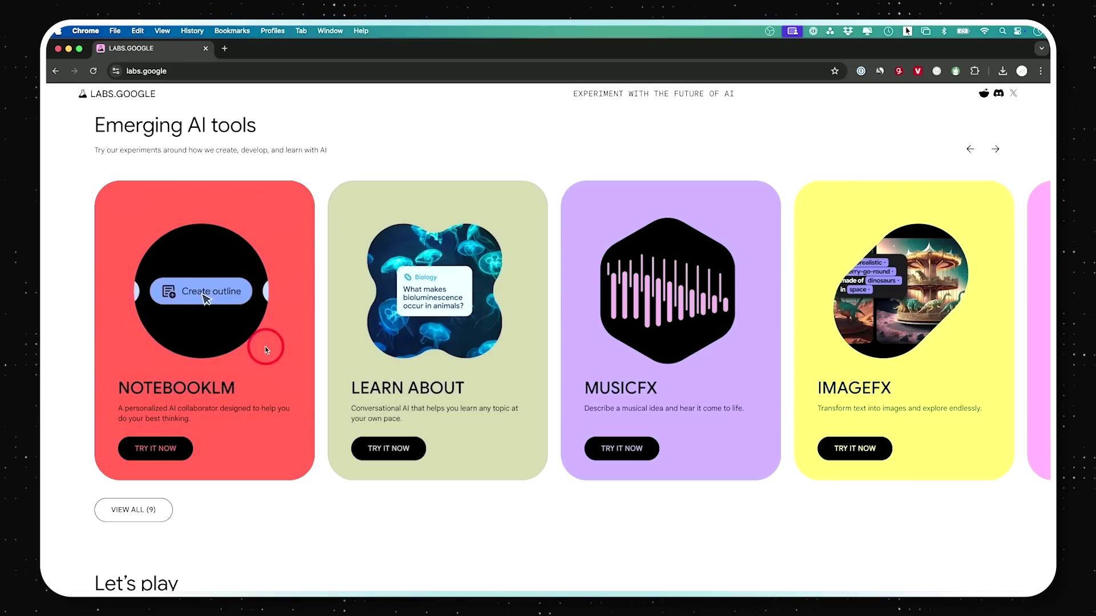
Step: Browse the Emerging AI tools carousel and open Learn About in a new tab
scroll(468, 342, right, 15)
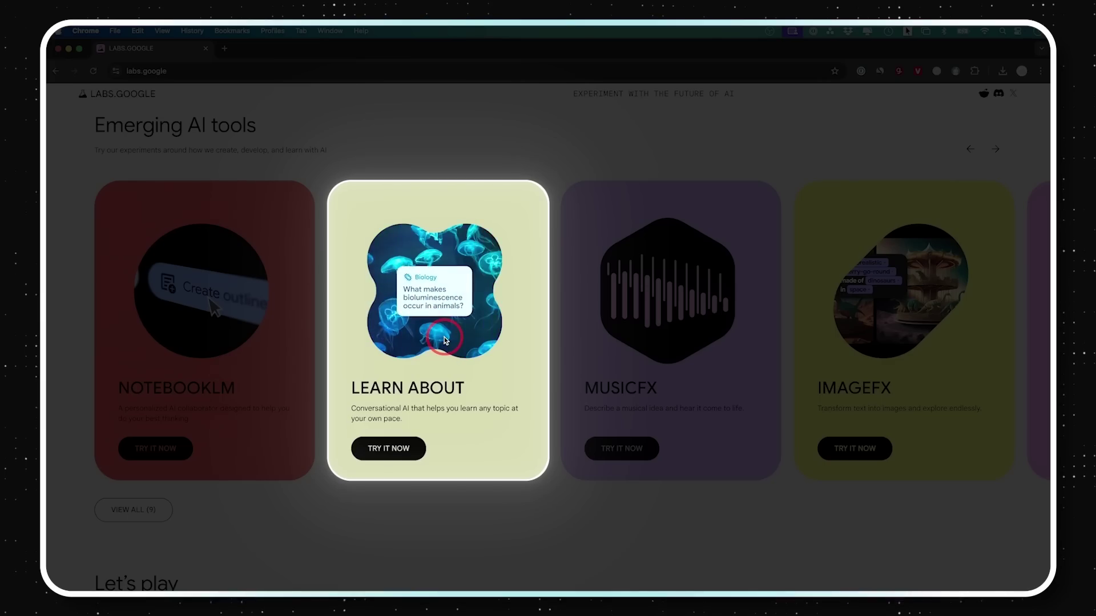
scroll(445, 399, up, 2)
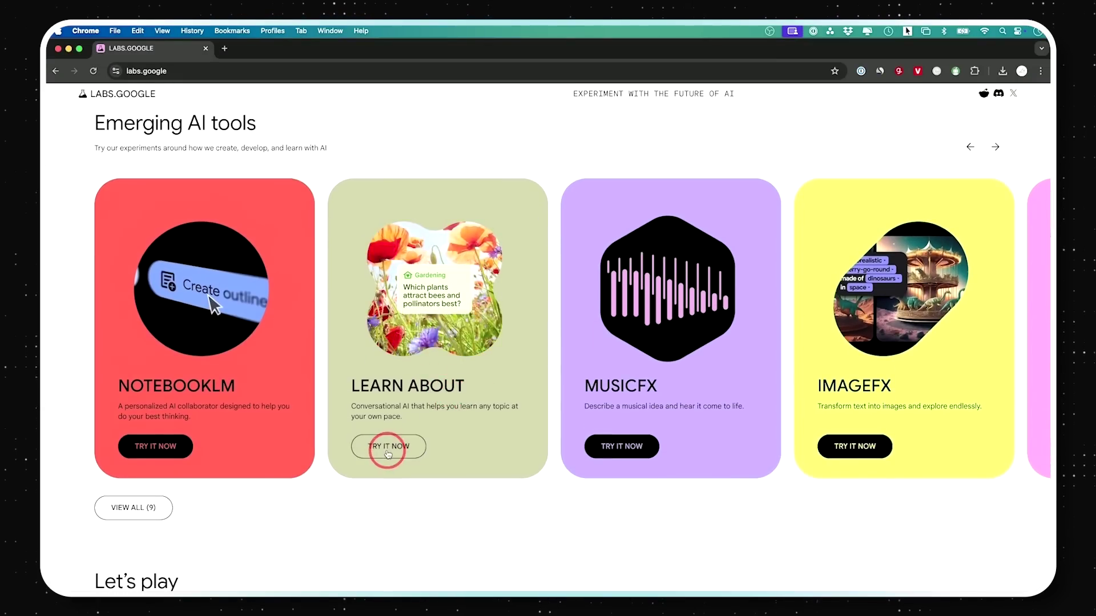
click(388, 455)
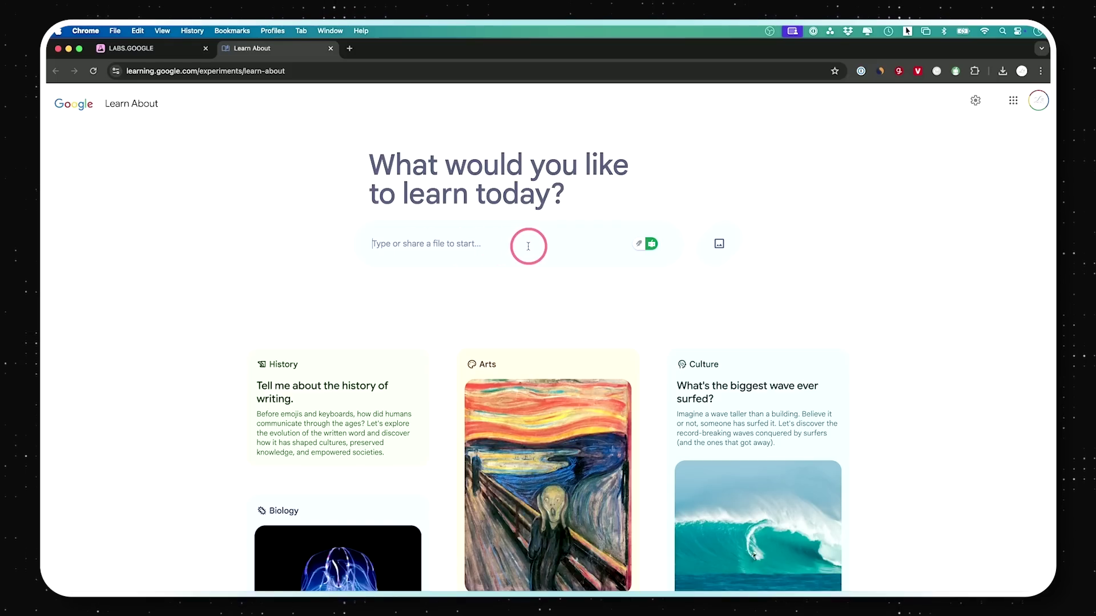
Step: Ask Learn About about "blackholes" and request a more detailed explanation
text(blackholes)
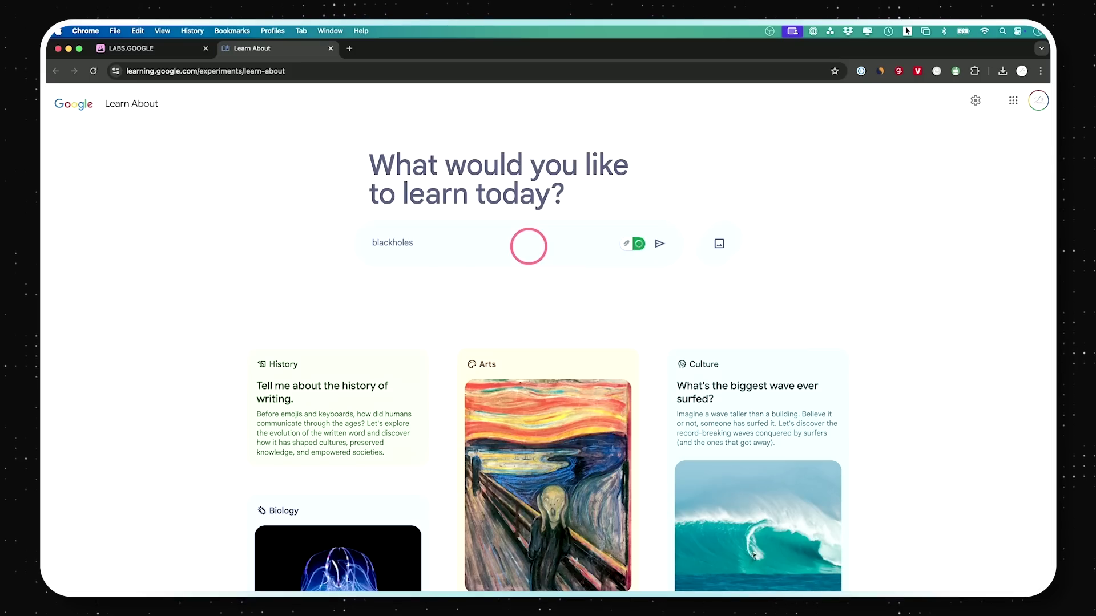
key(Return)
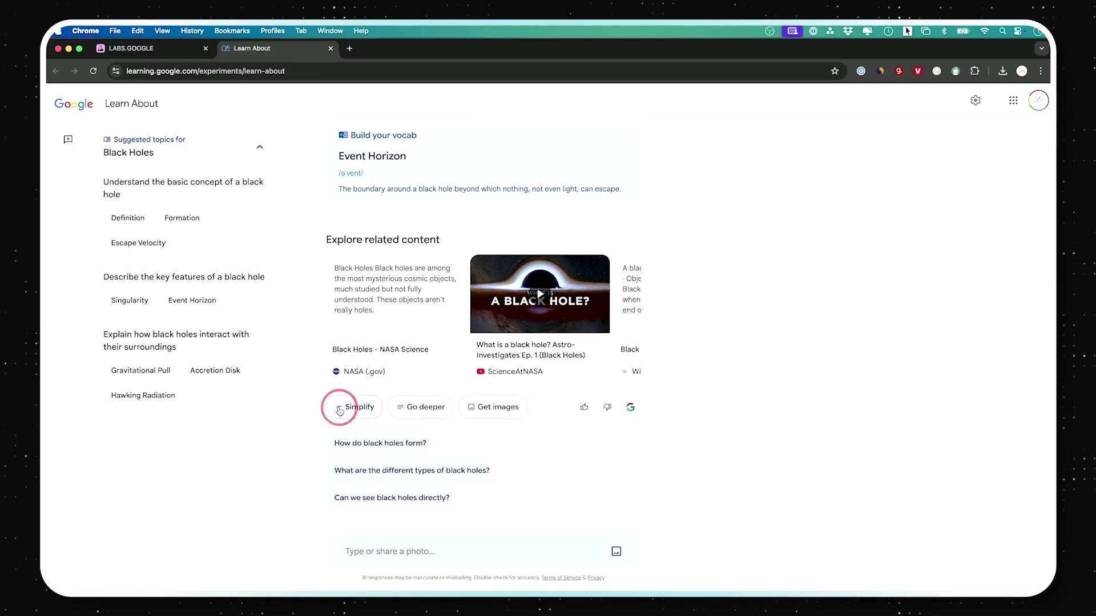
click(421, 408)
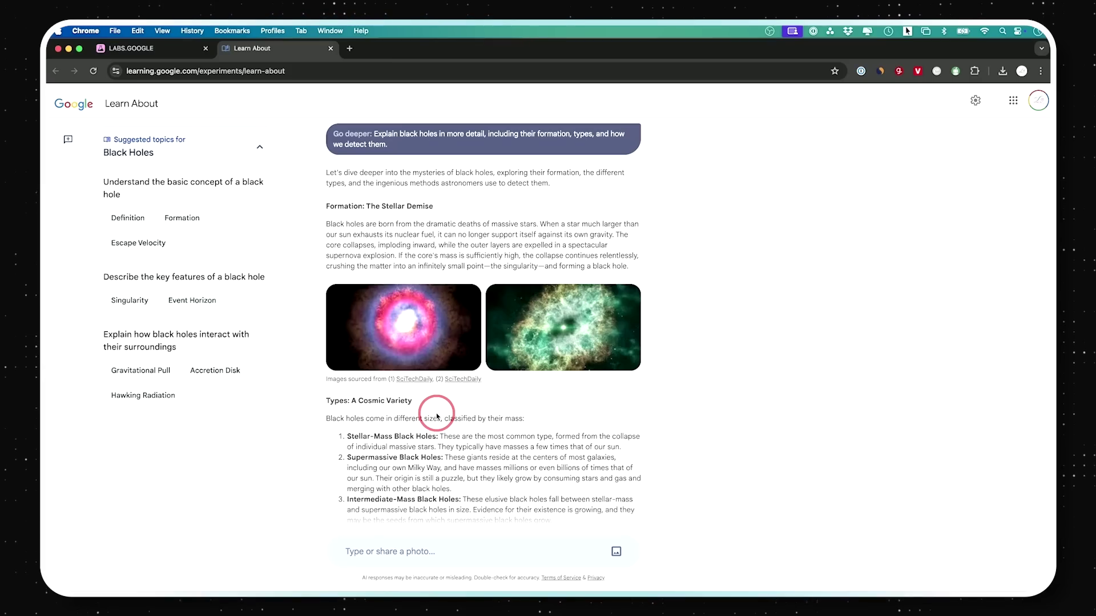
Step: Scroll through the deeper black holes explanation on formation, types, detection and related NASA content
scroll(557, 386, down, 4)
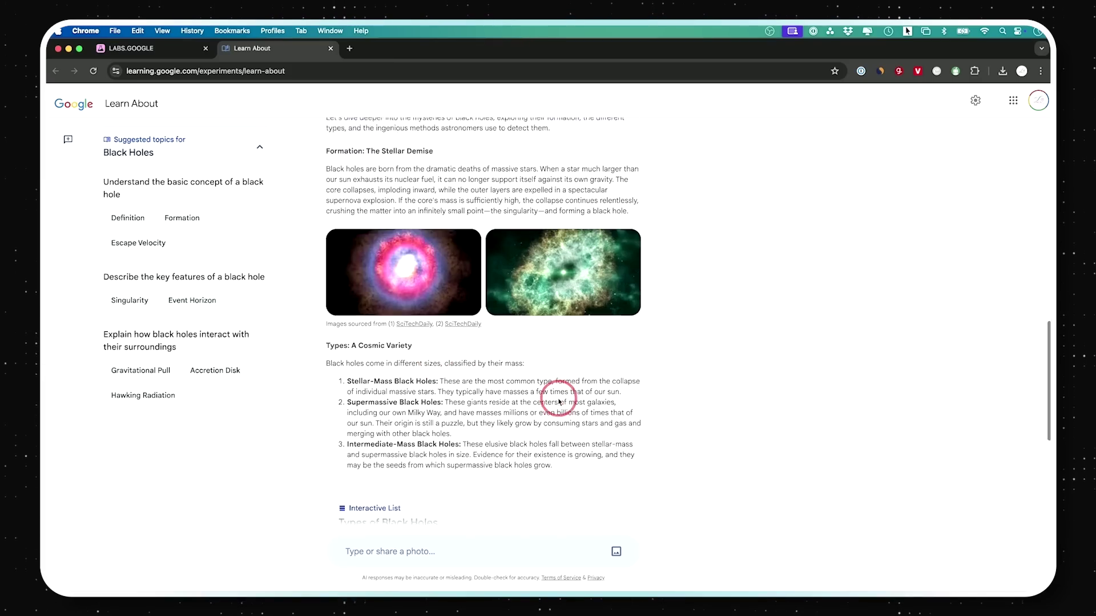
scroll(575, 286, down, 6)
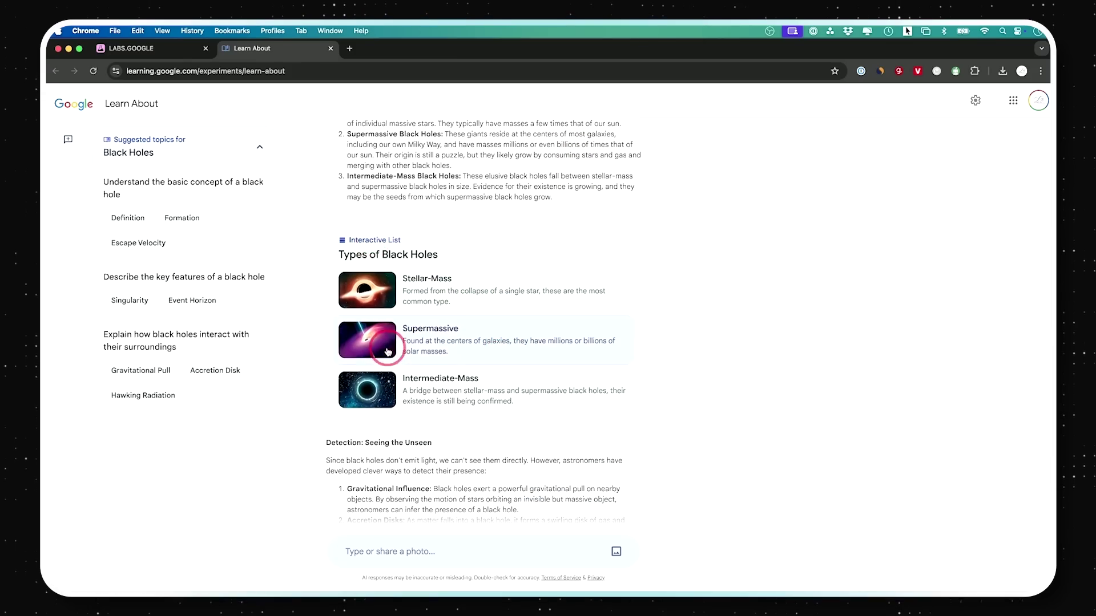
scroll(465, 323, down, 15)
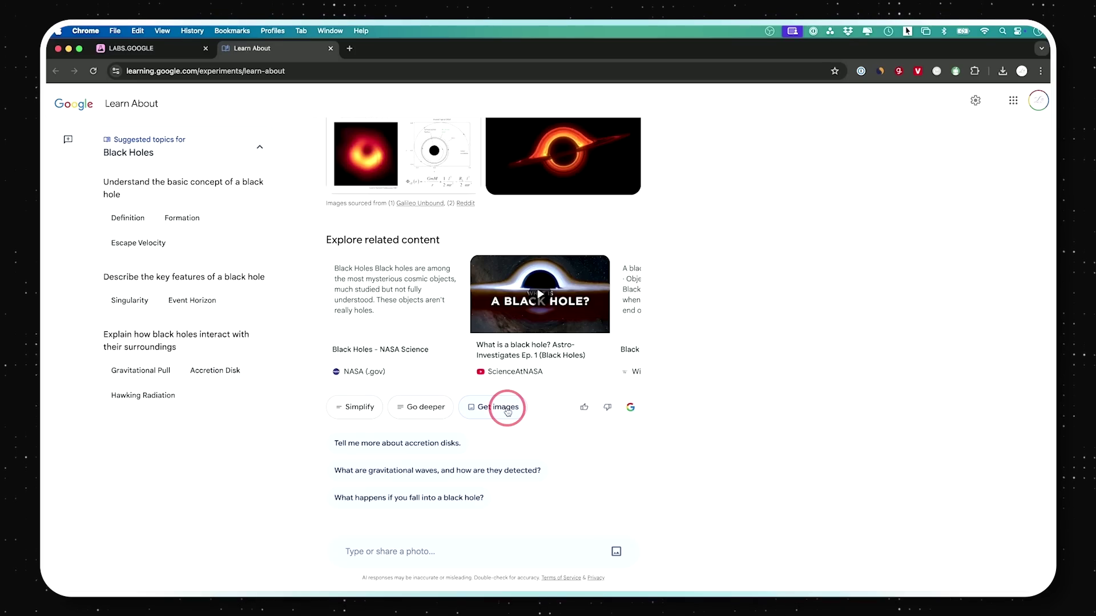
scroll(420, 379, up, 5)
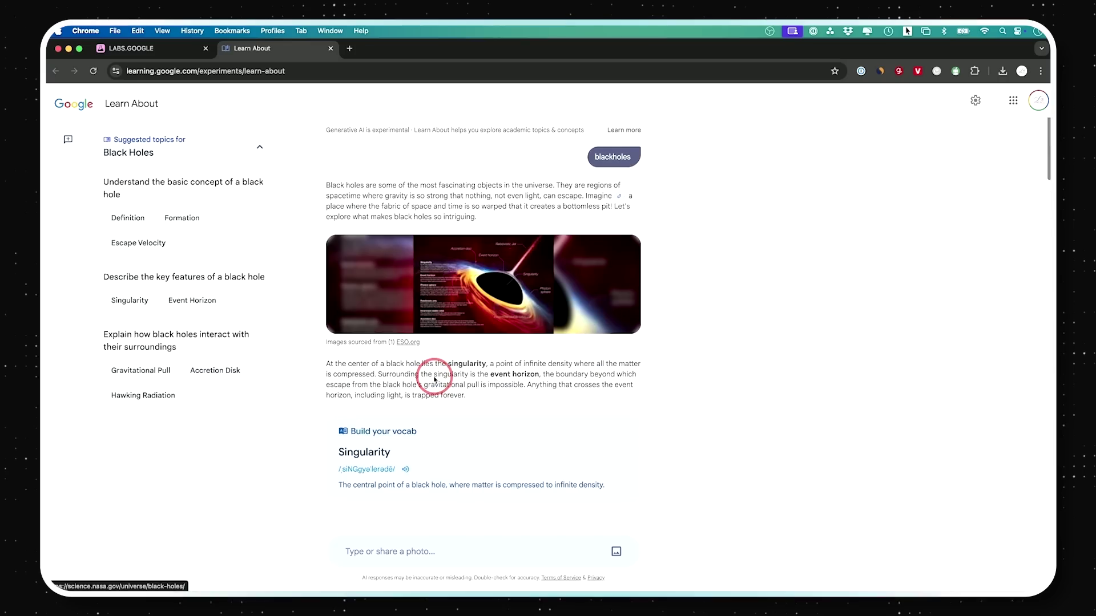